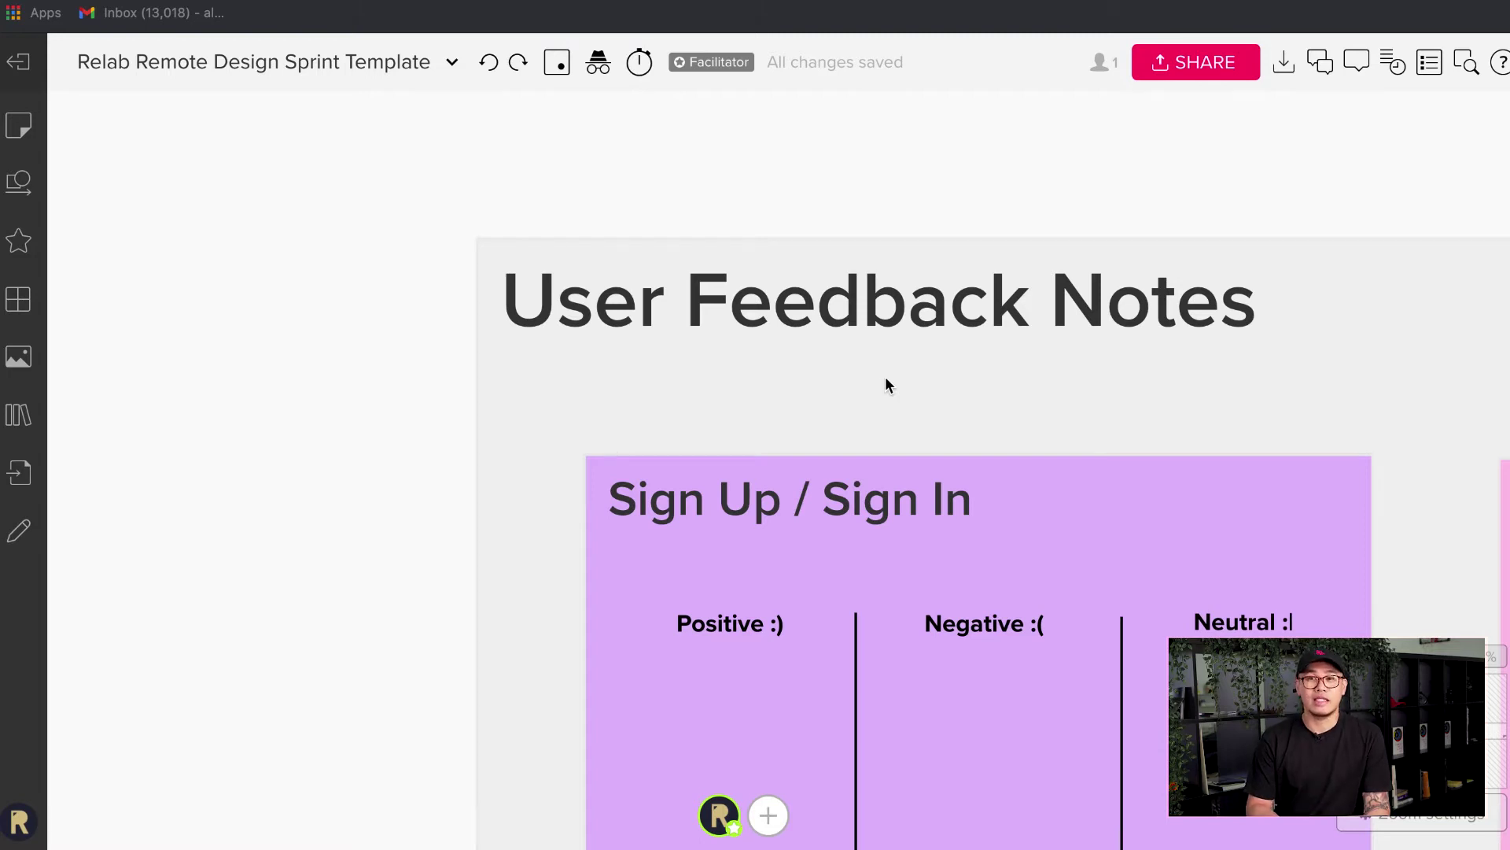
# Add a square light-yellow sticky note under the Positive column, then delete it
pyautogui.hscroll(5, 886, 380)
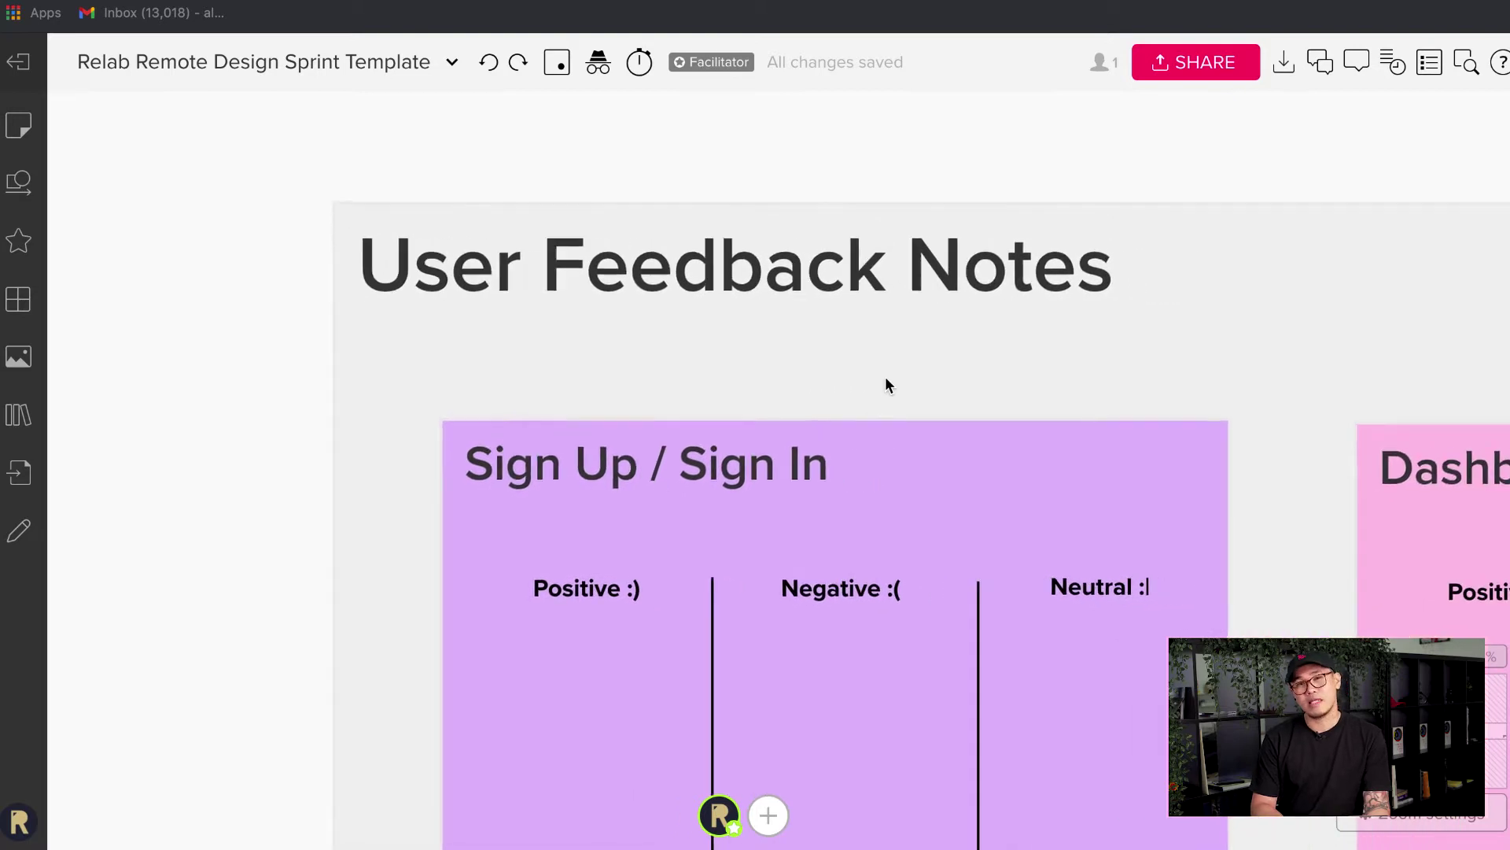
pyautogui.scroll(1, 887, 385)
pyautogui.hscroll(-1, 887, 385)
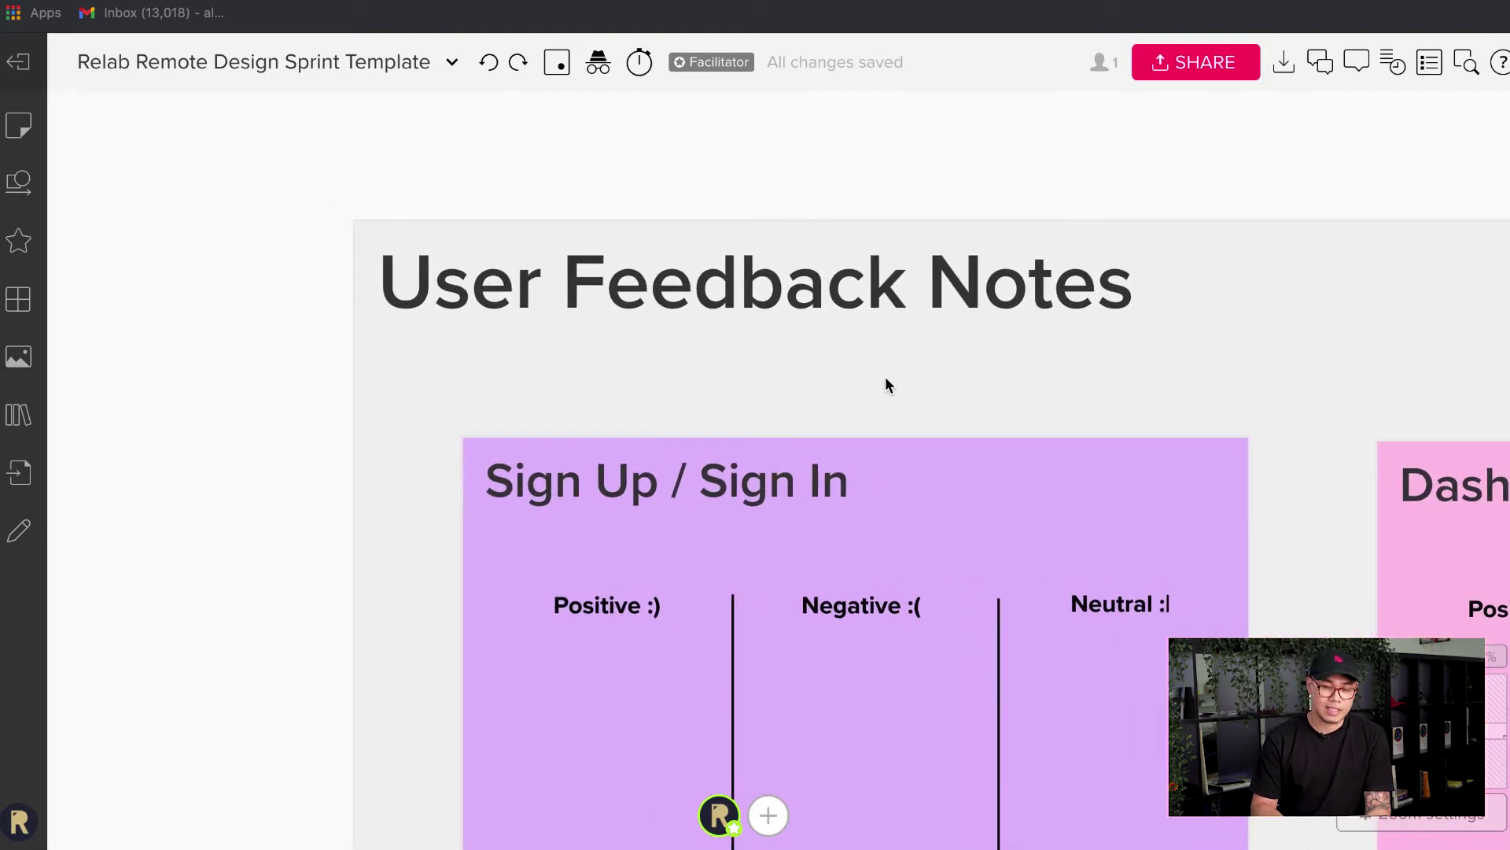
pyautogui.scroll(1, 885, 380)
pyautogui.hscroll(-1, 886, 380)
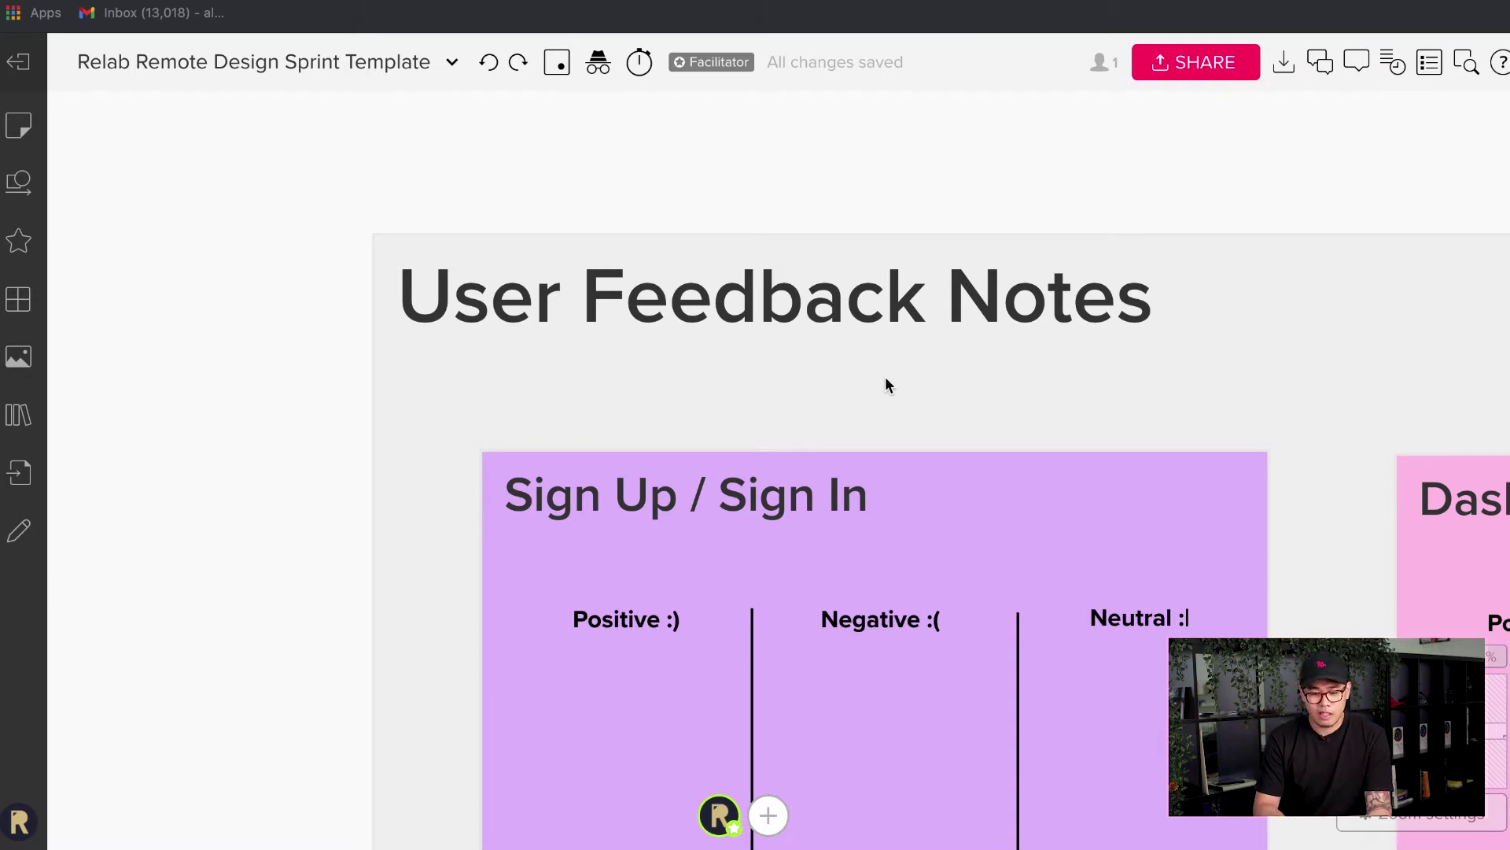
pyautogui.hscroll(3, 886, 386)
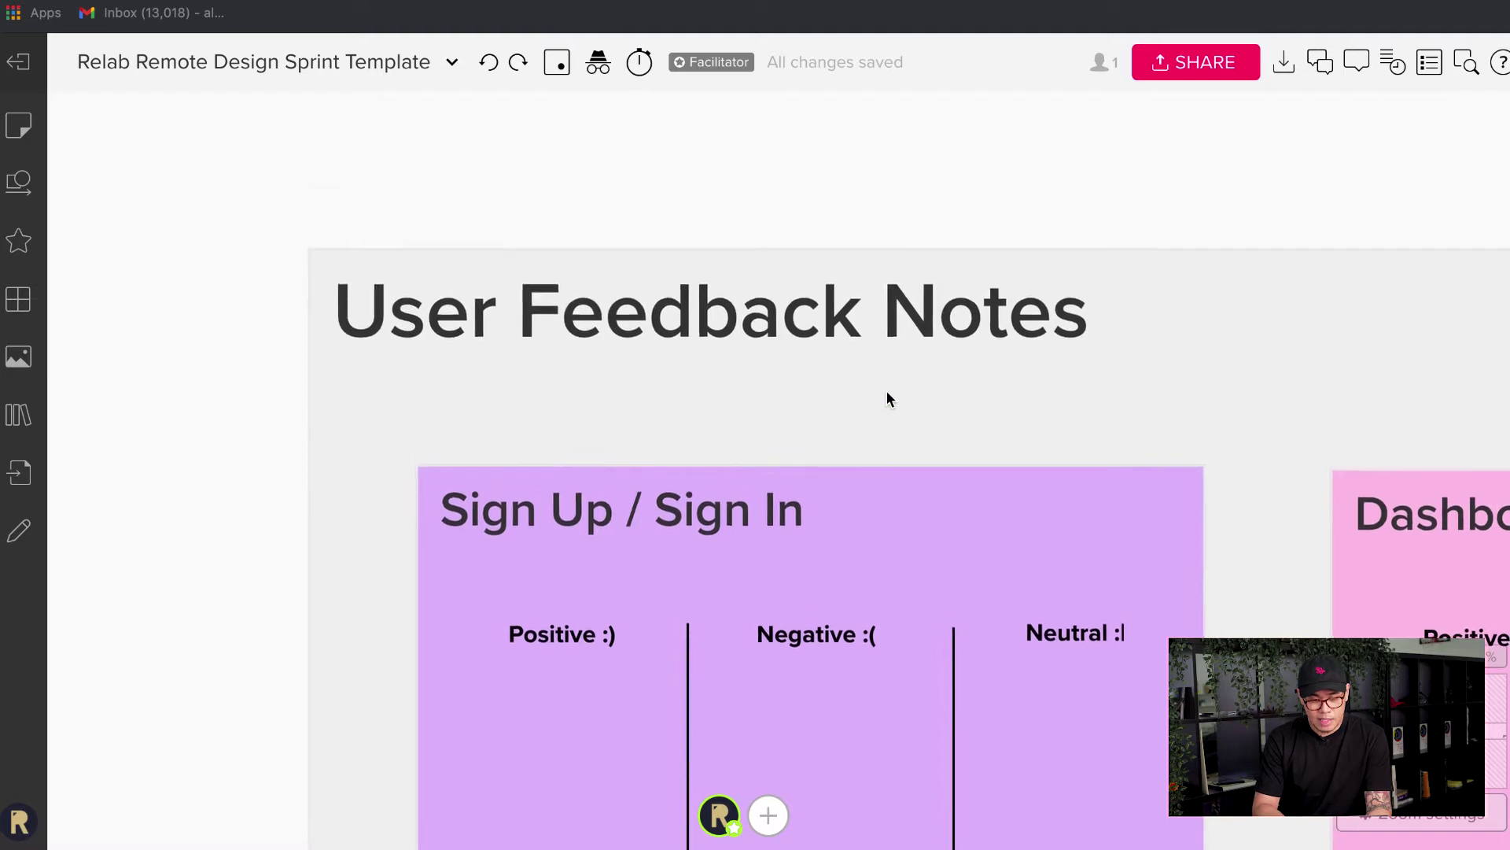
pyautogui.hscroll(3, 886, 399)
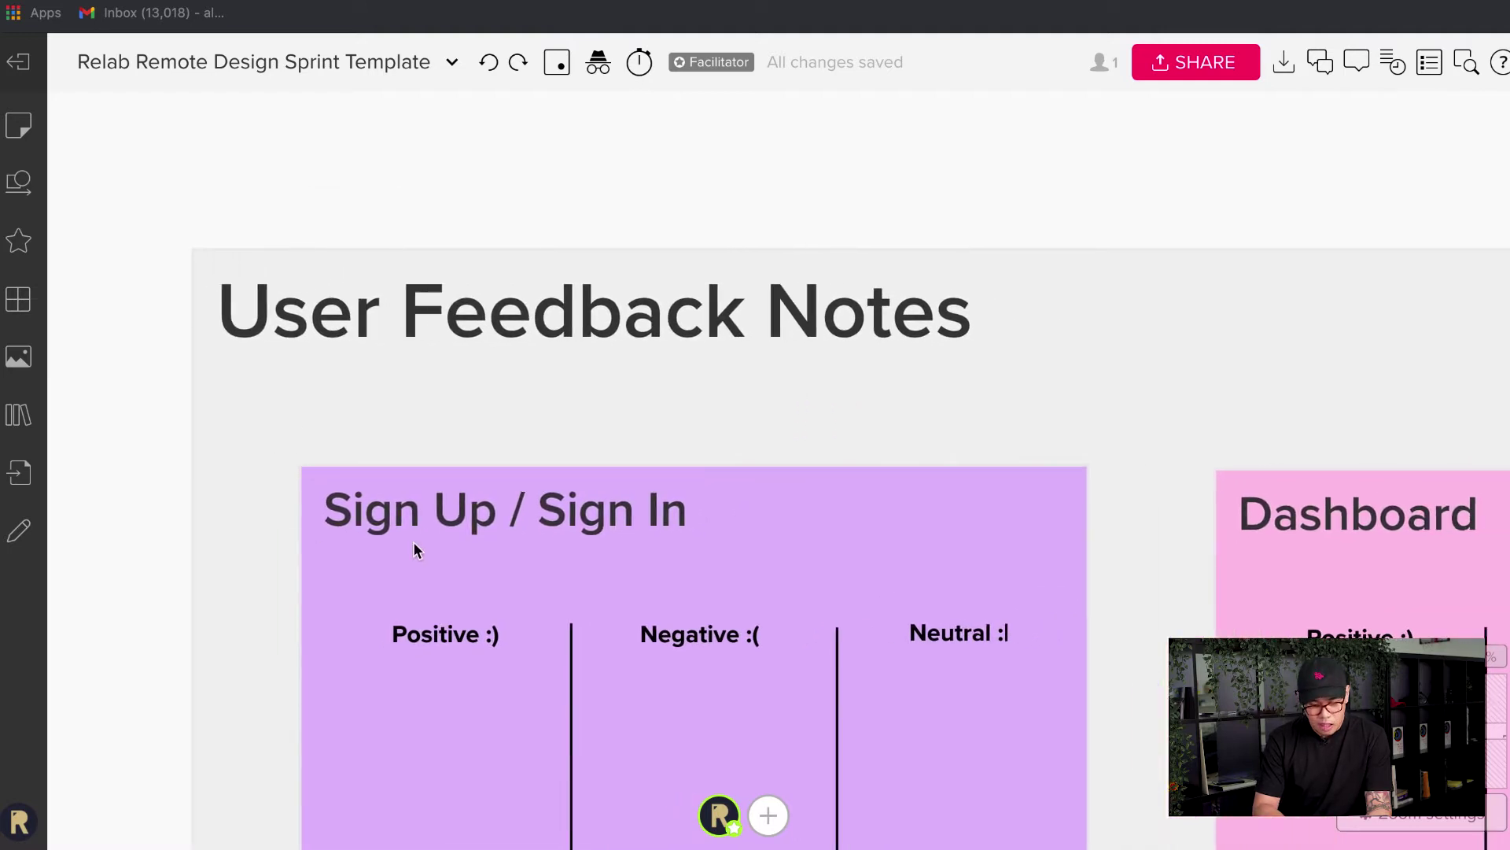
pyautogui.scroll(-1, 415, 544)
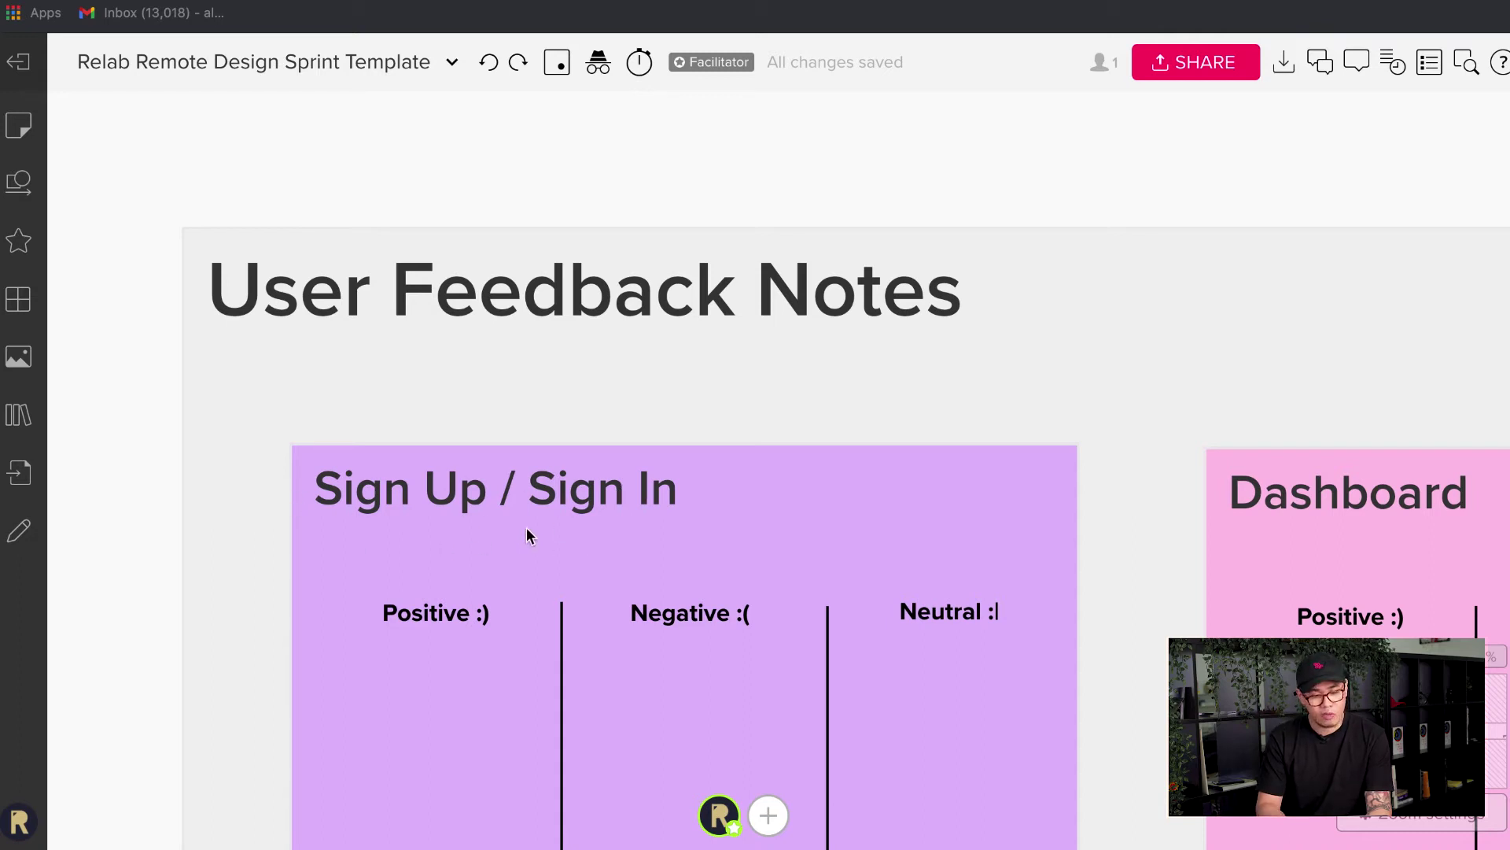
pyautogui.hscroll(7, 783, 494)
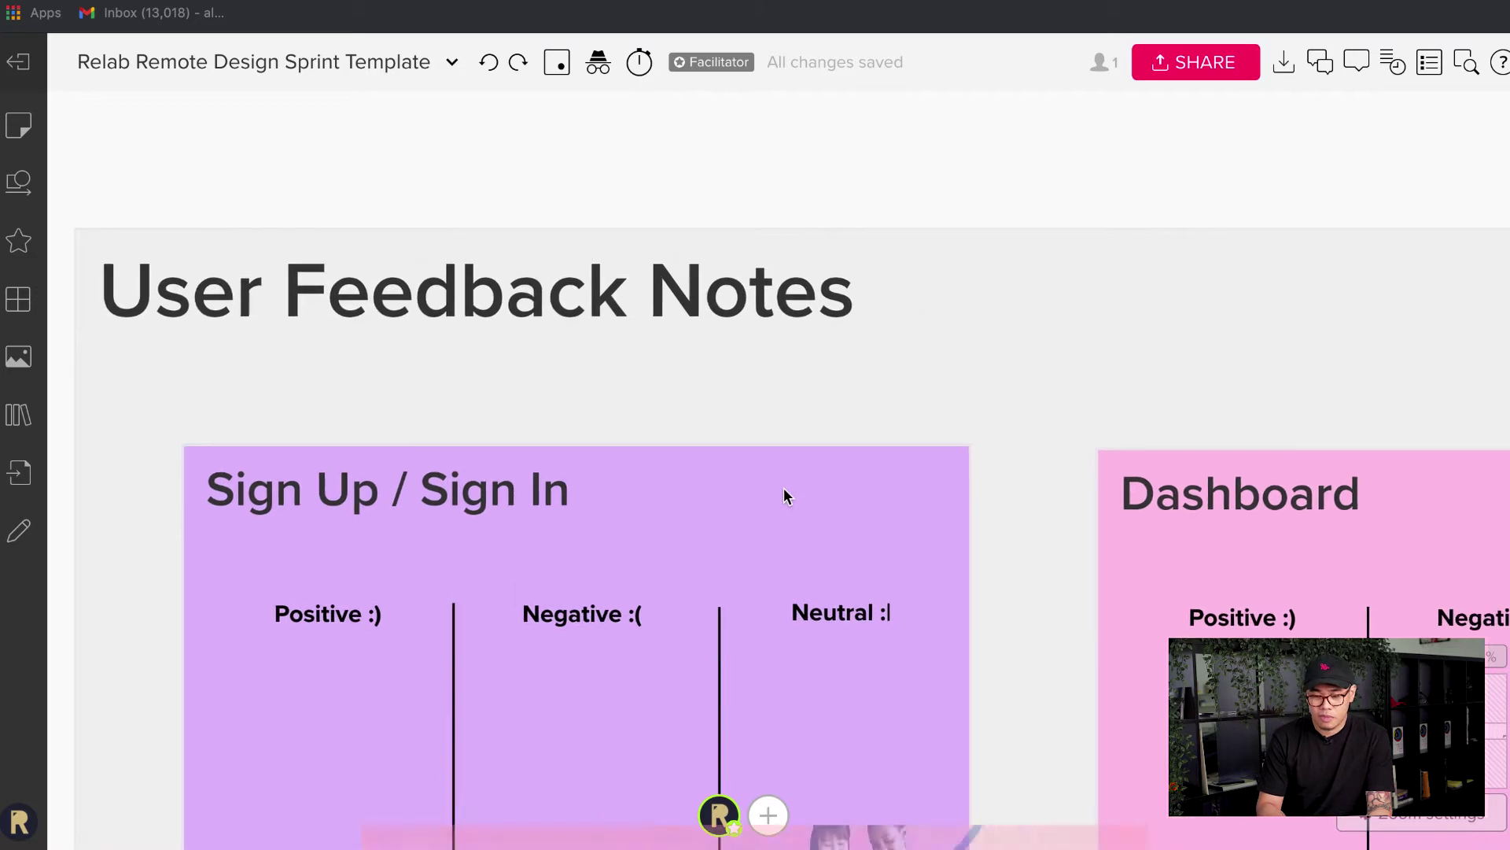
pyautogui.hscroll(7, 1045, 501)
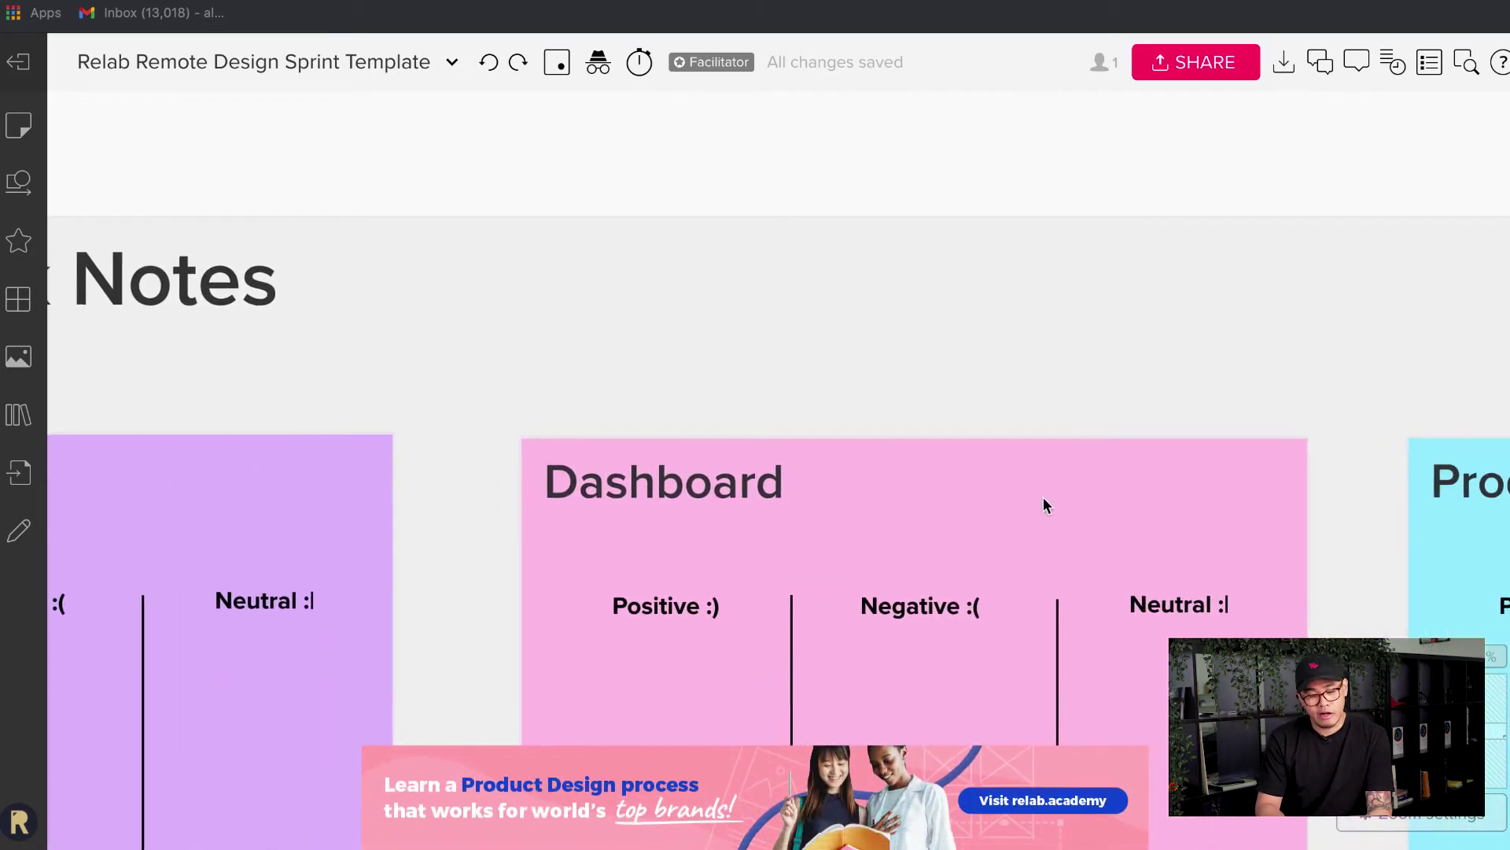
pyautogui.hscroll(4, 1043, 498)
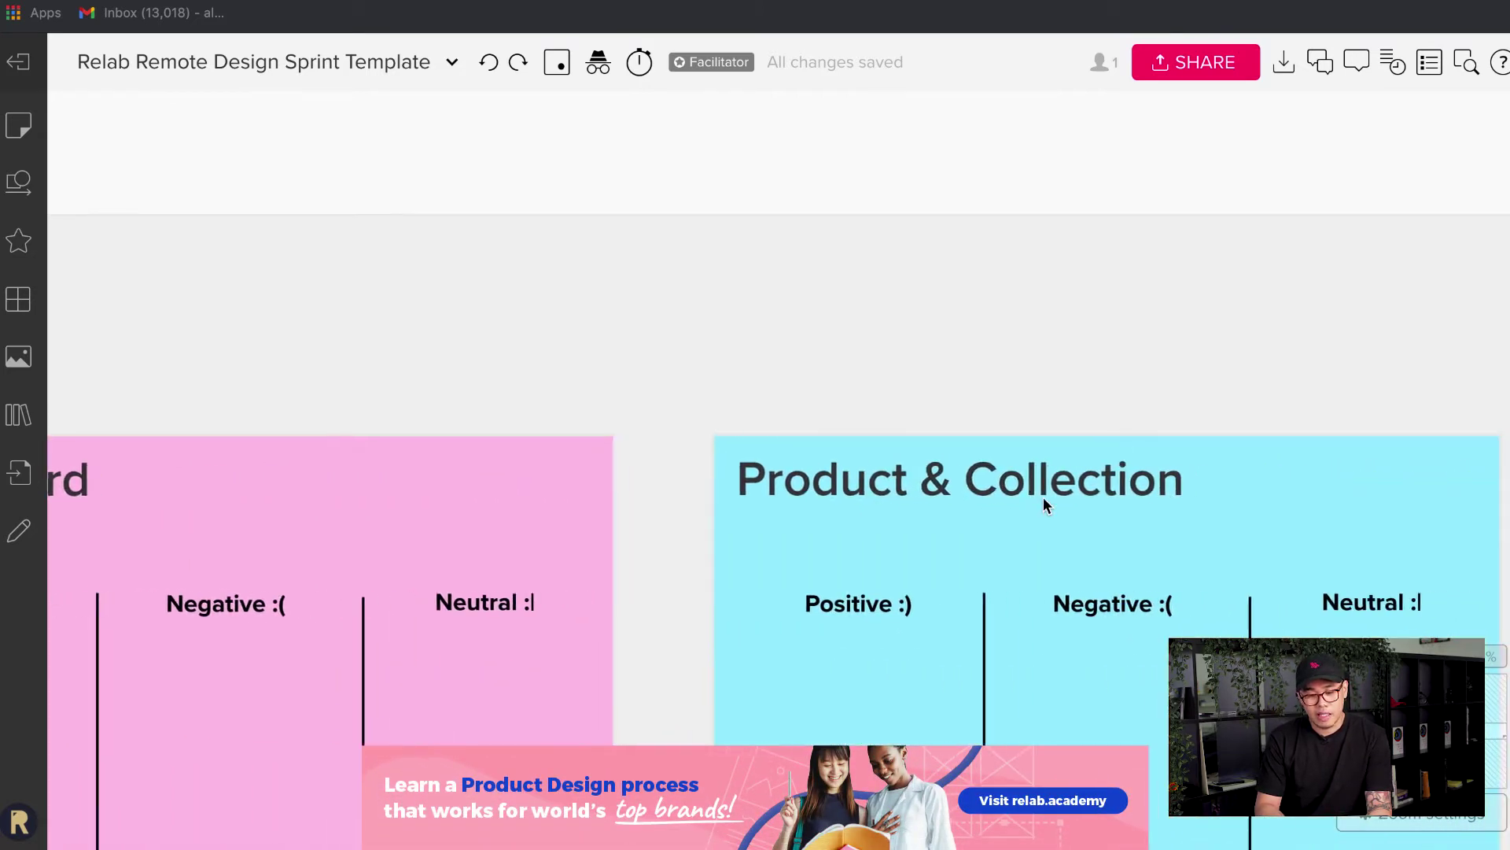
pyautogui.hscroll(6, 1205, 498)
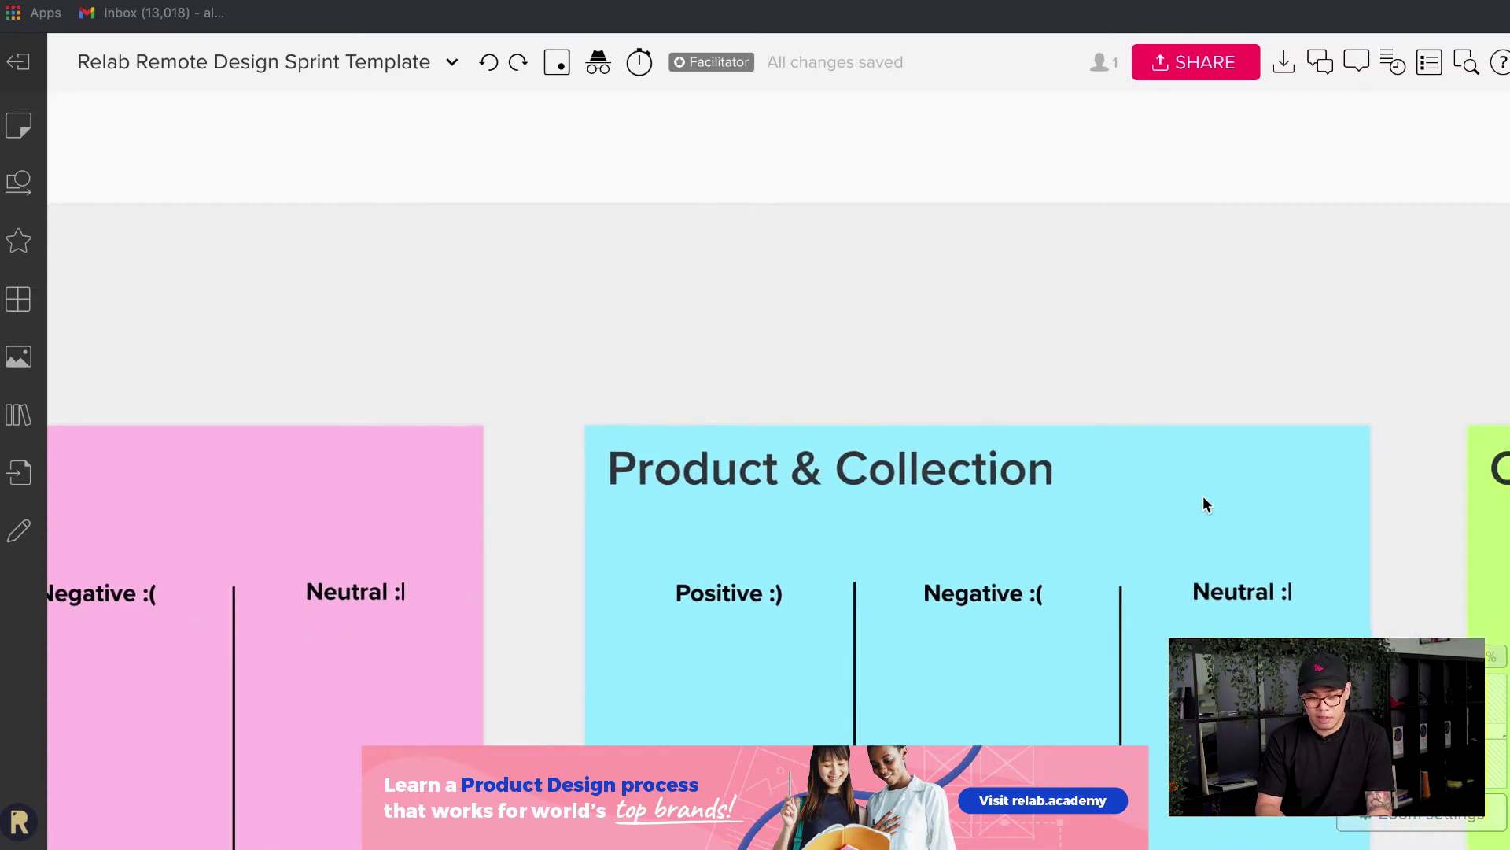
pyautogui.hscroll(15, 1204, 503)
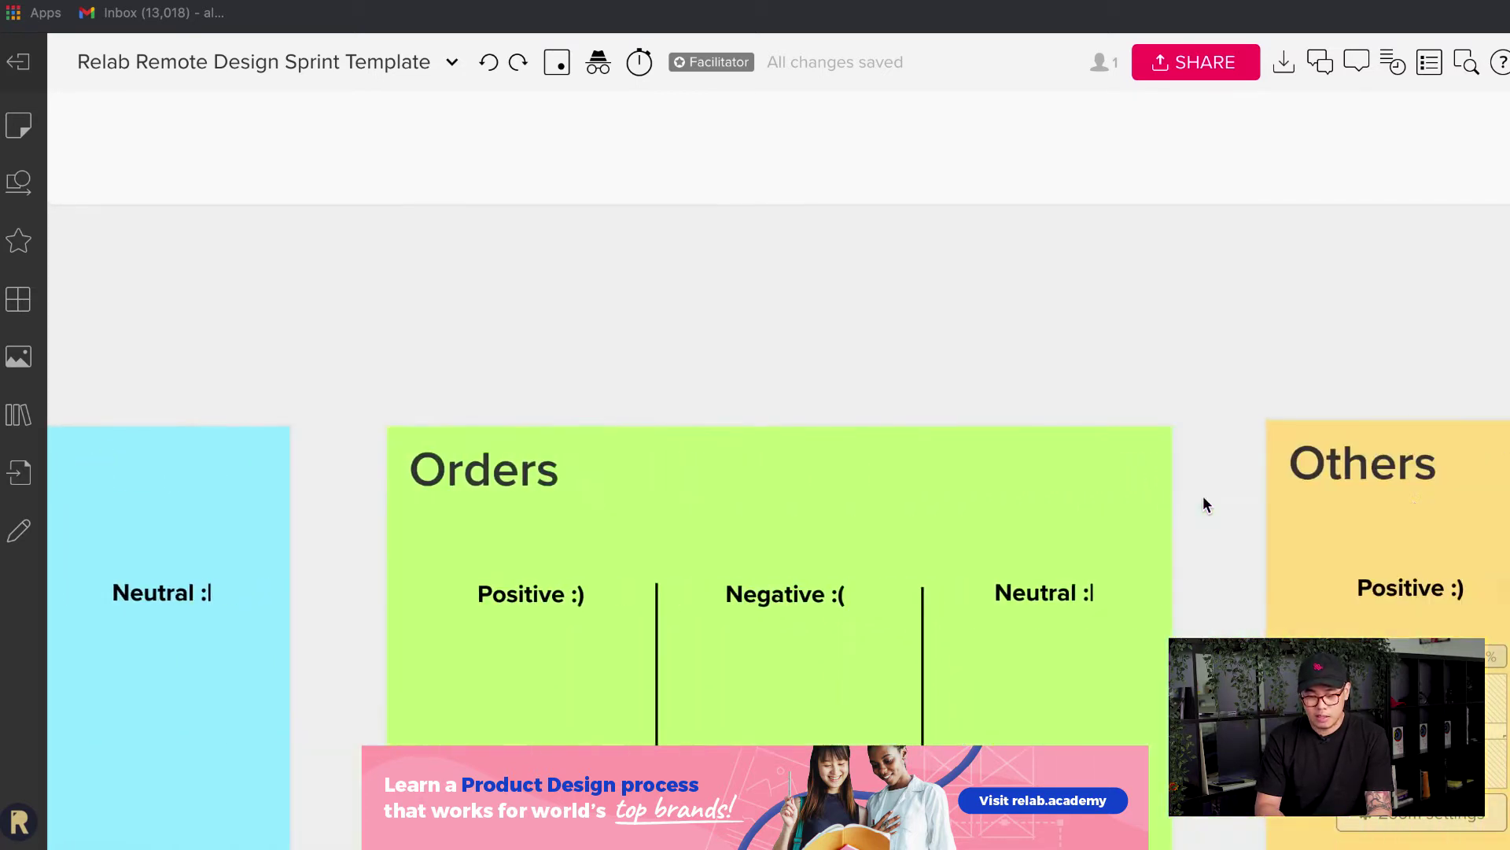
pyautogui.hscroll(-20, 1206, 503)
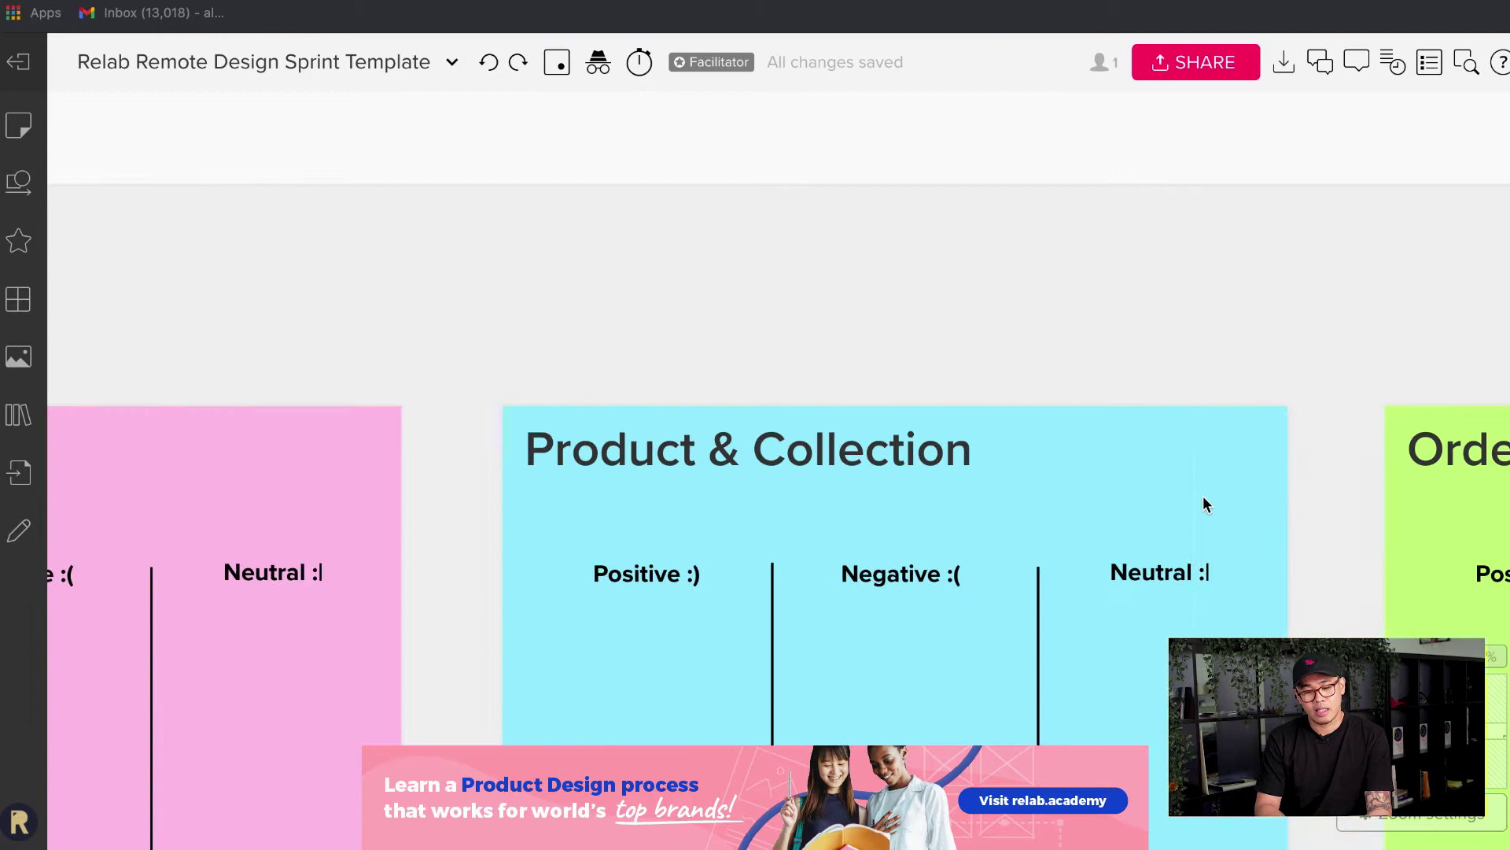
pyautogui.hscroll(-13, 1206, 503)
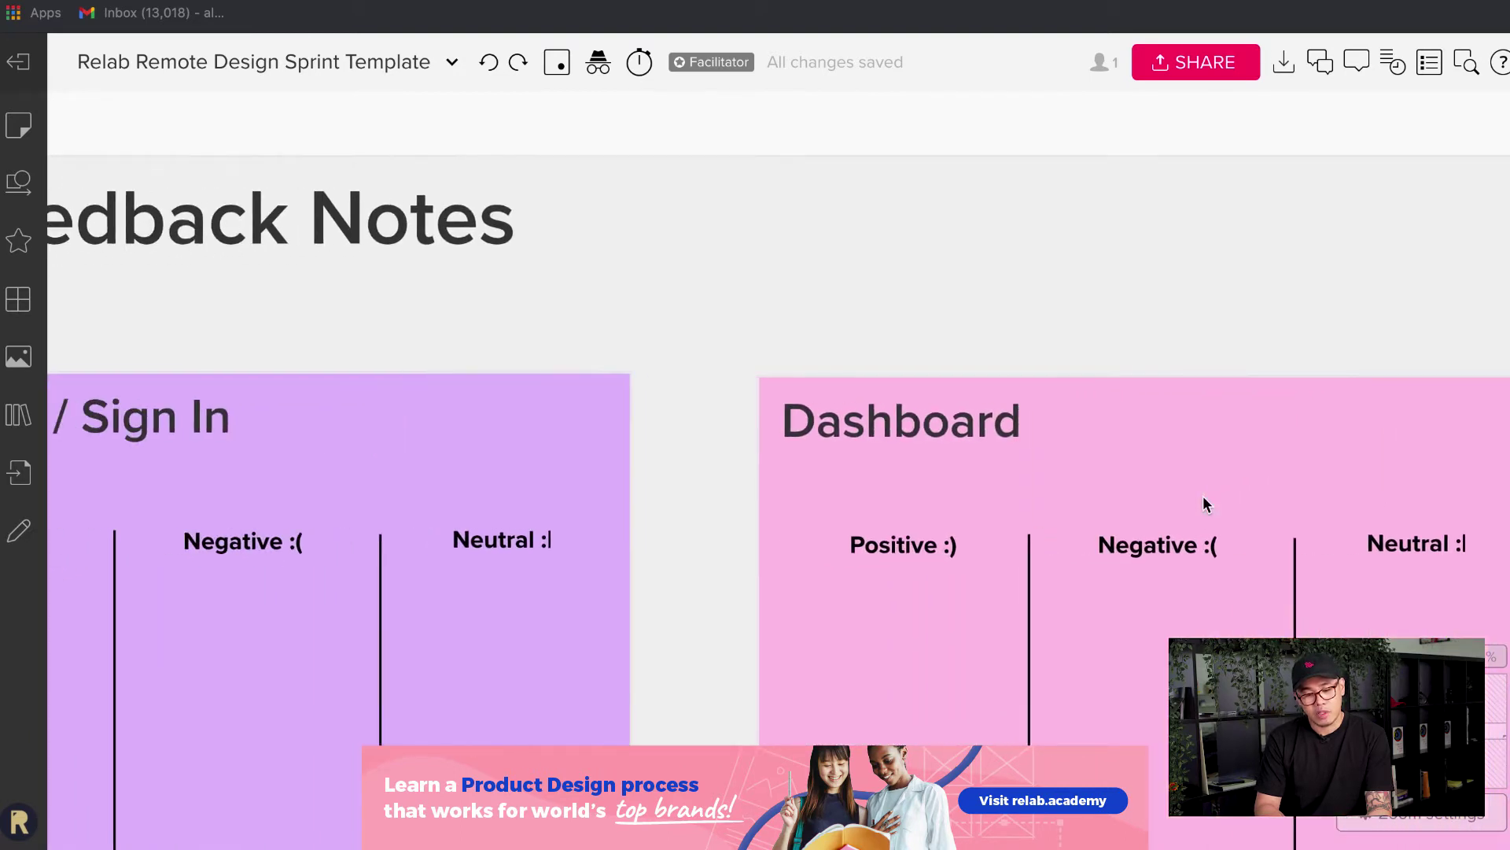
pyautogui.hscroll(-1, 1206, 504)
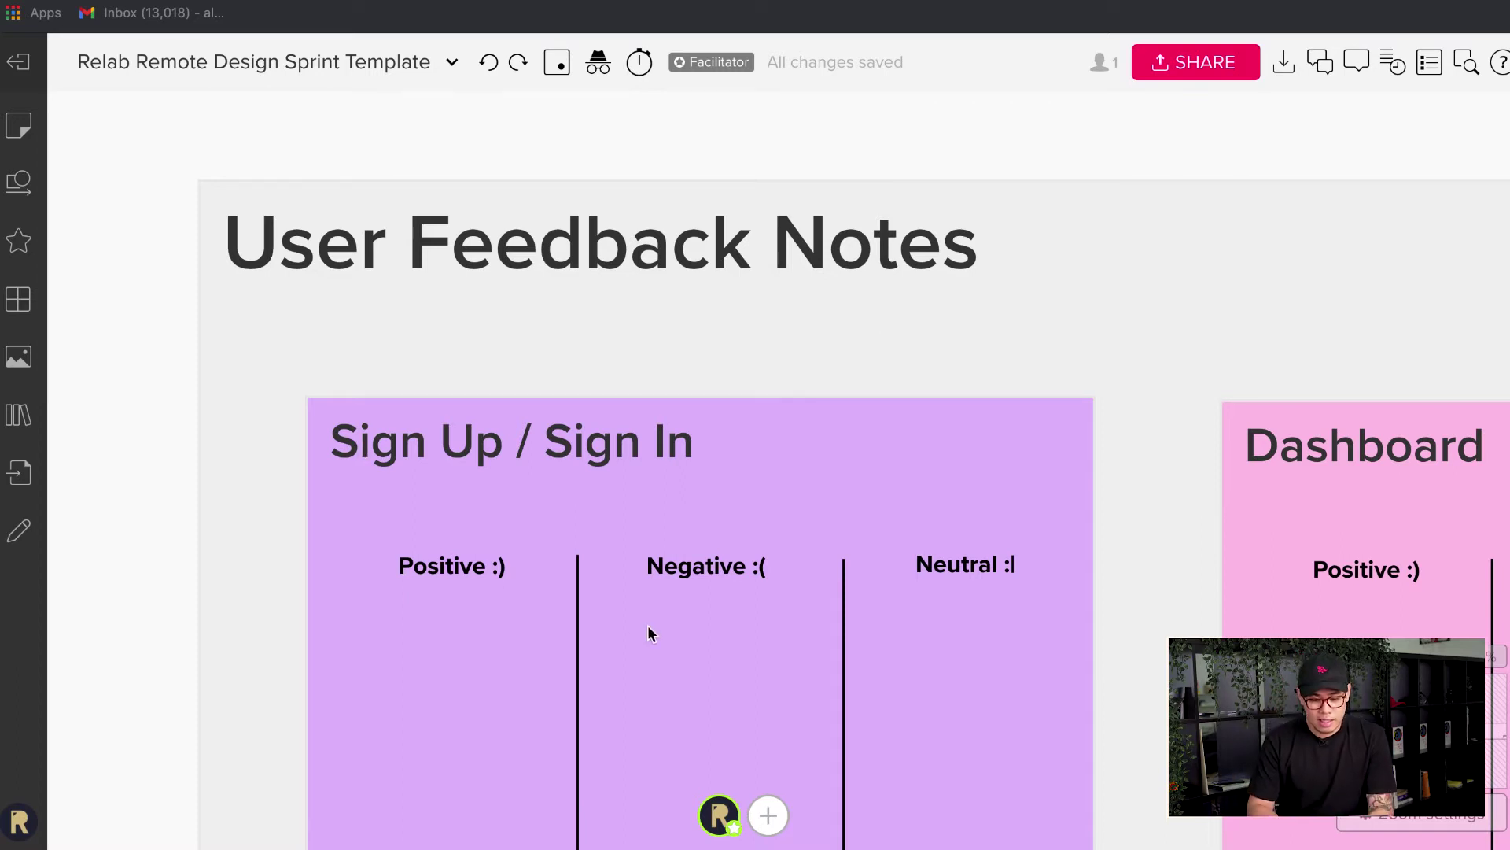
pyautogui.scroll(-5, 648, 627)
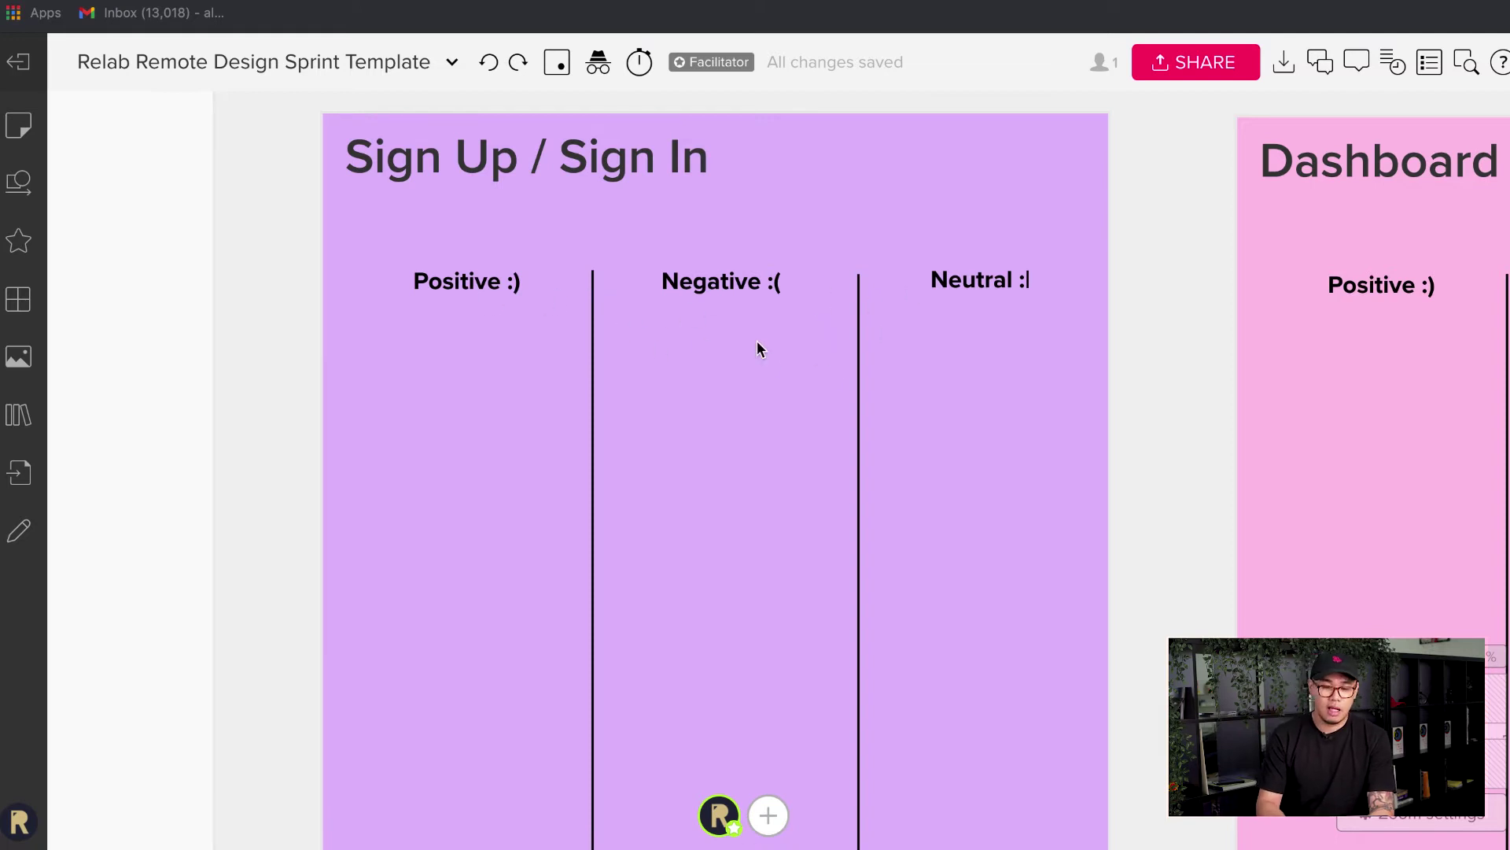
pyautogui.doubleClick(441, 375)
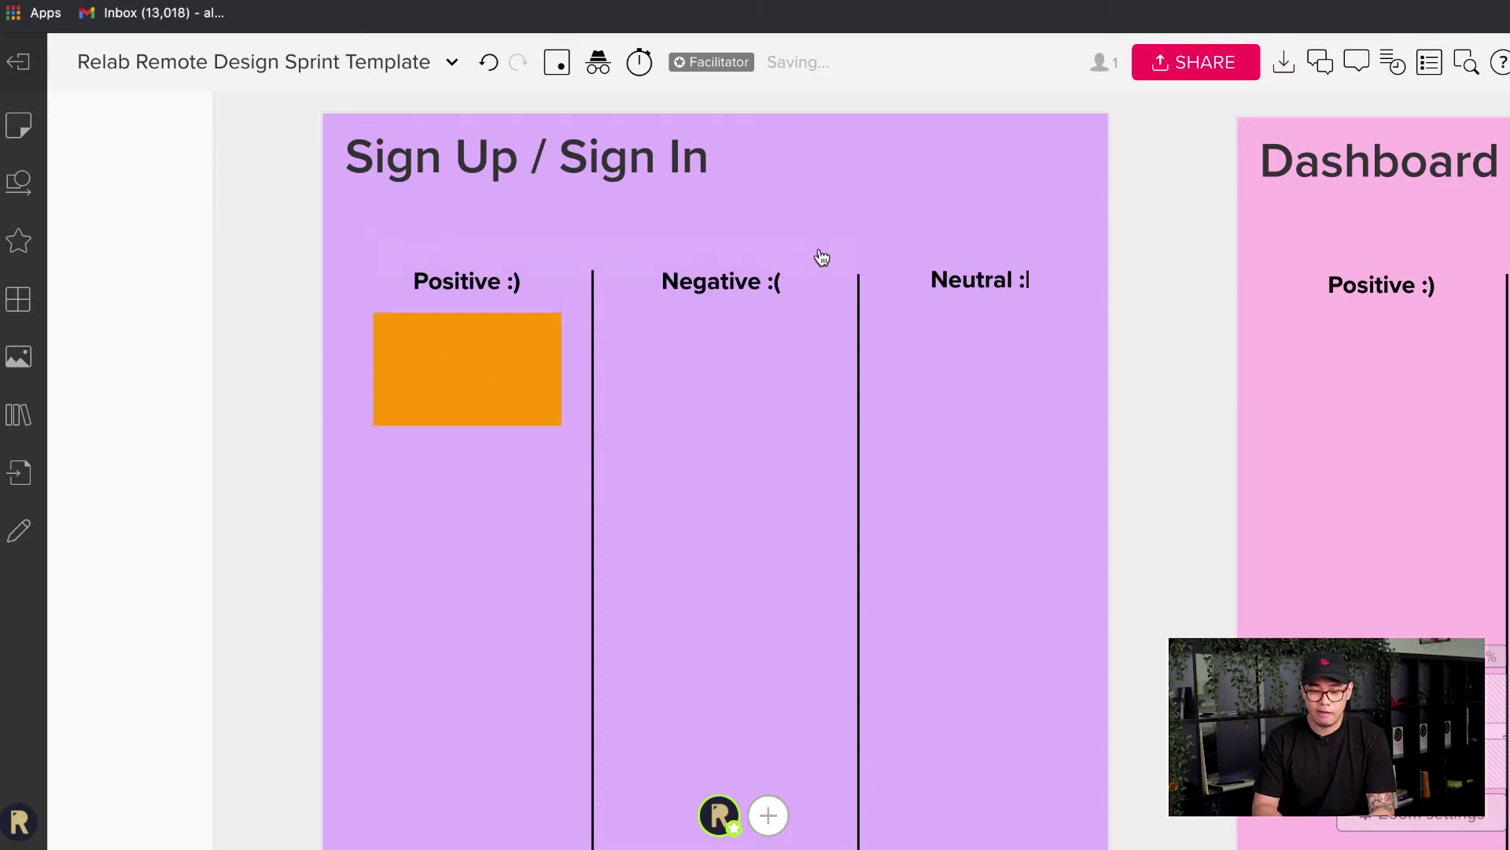
pyautogui.click(791, 262)
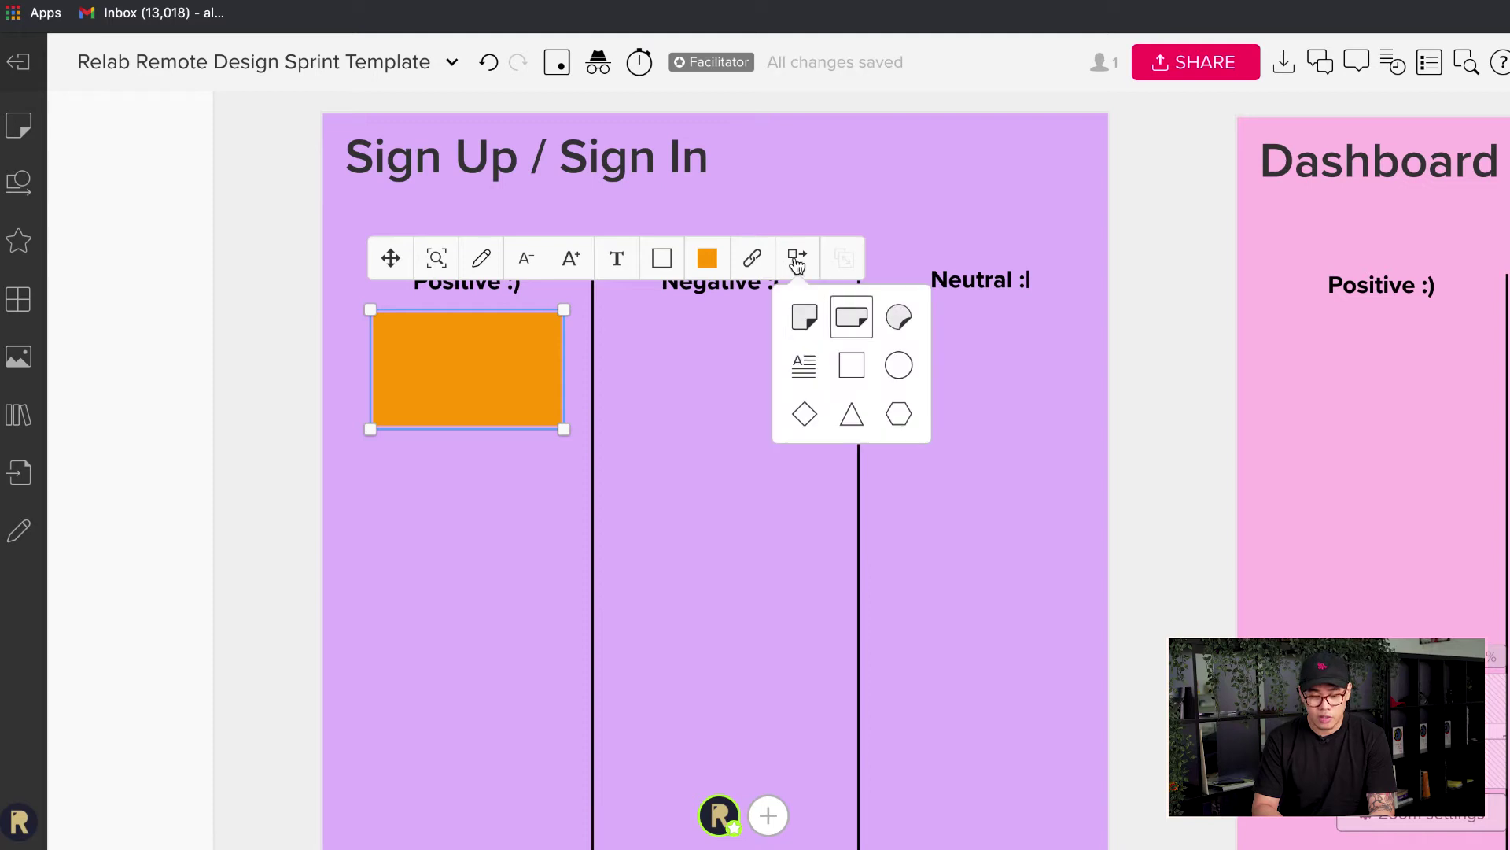
pyautogui.click(804, 317)
pyautogui.click(710, 267)
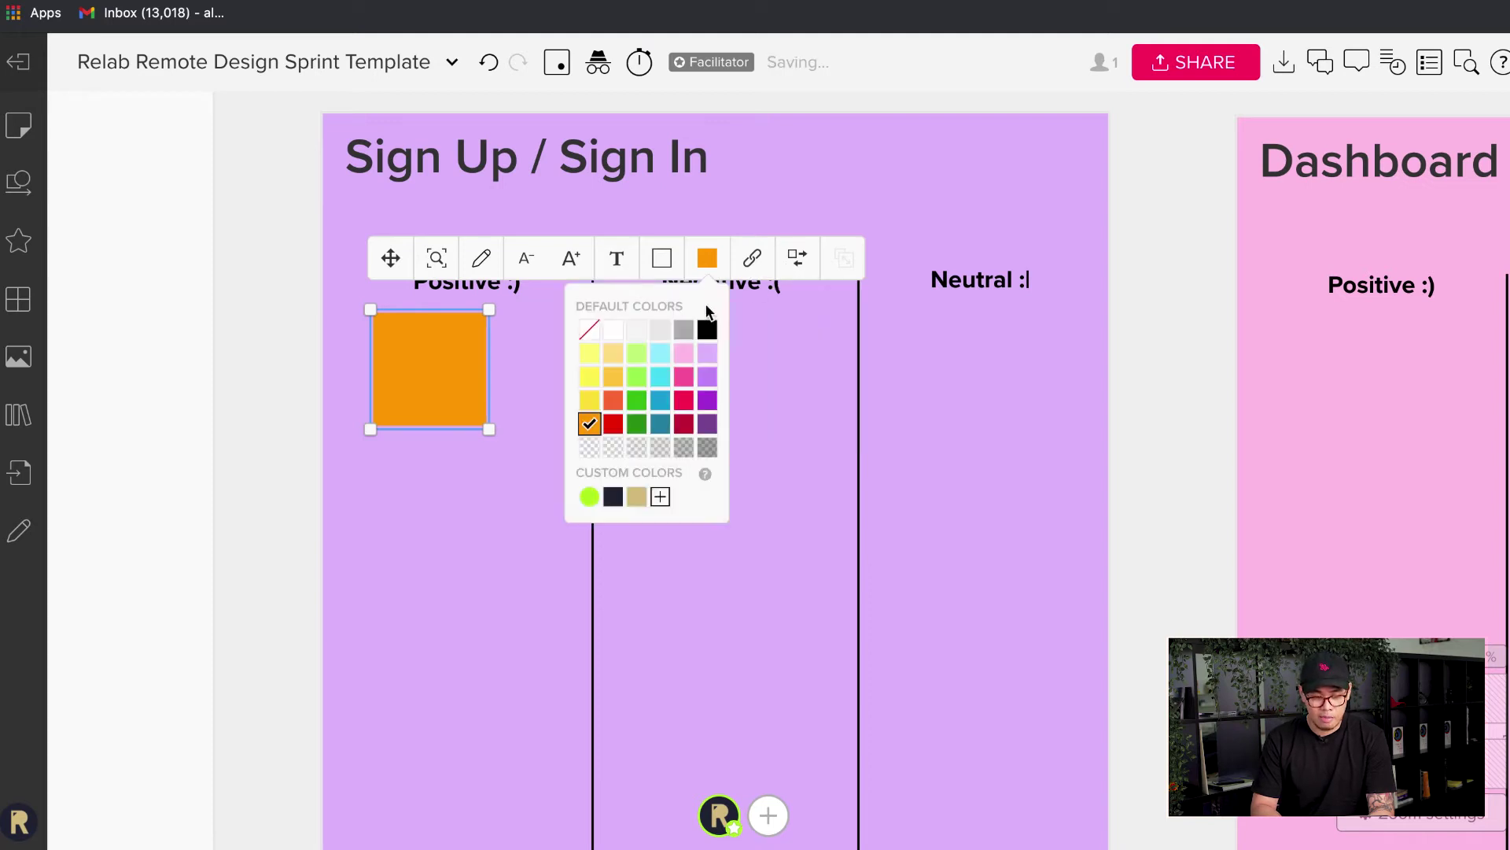
pyautogui.click(587, 351)
pyautogui.click(281, 391)
pyautogui.click(418, 391)
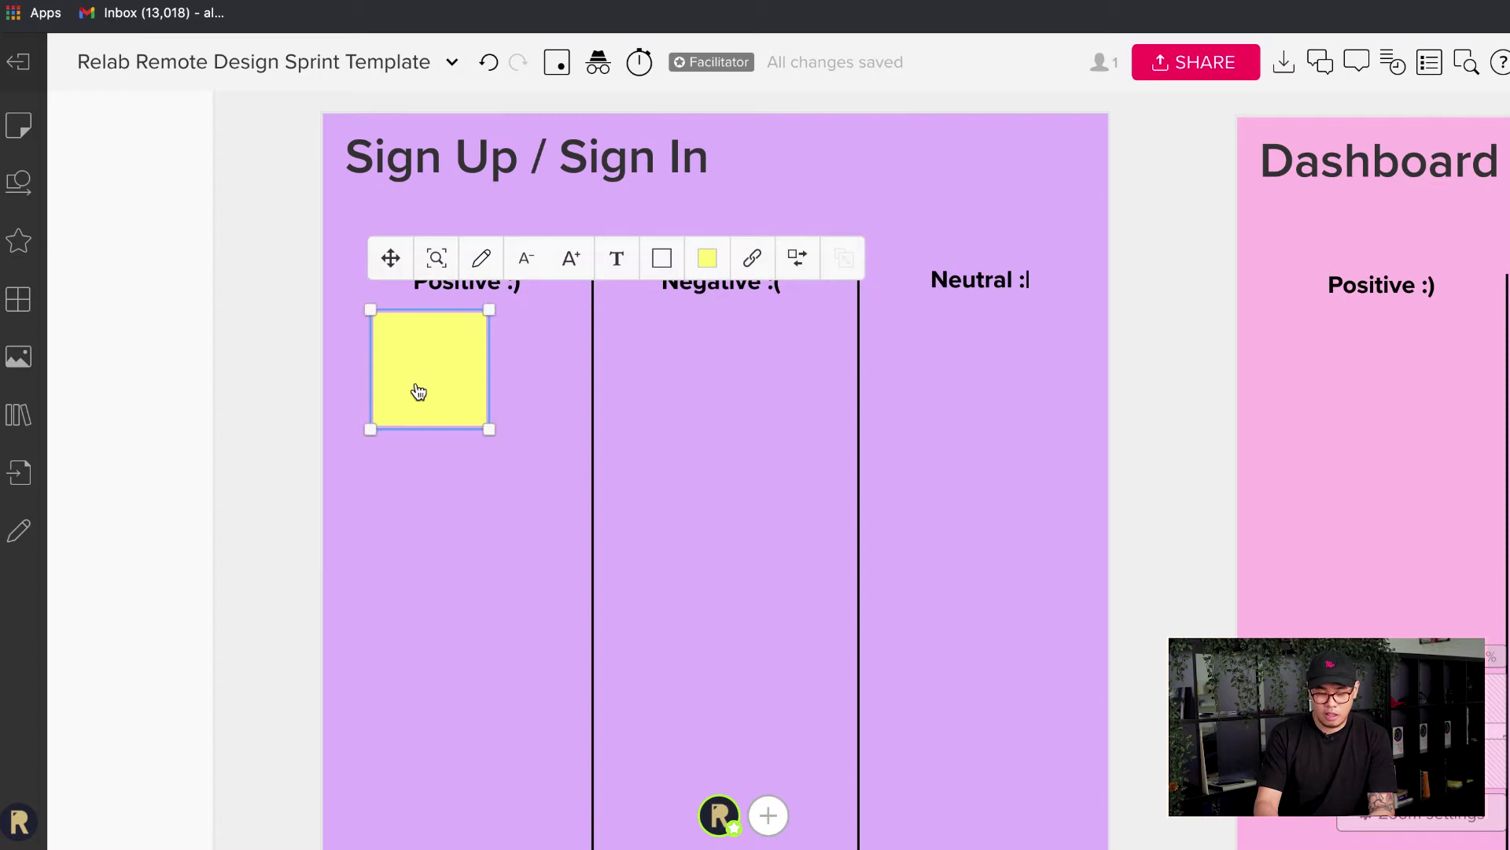
pyautogui.press('Delete')
# Append the tester's name and 'retail manager,' in brackets to the User Feedback Notes title
pyautogui.scroll(2, 597, 499)
pyautogui.scroll(-3, 526, 522)
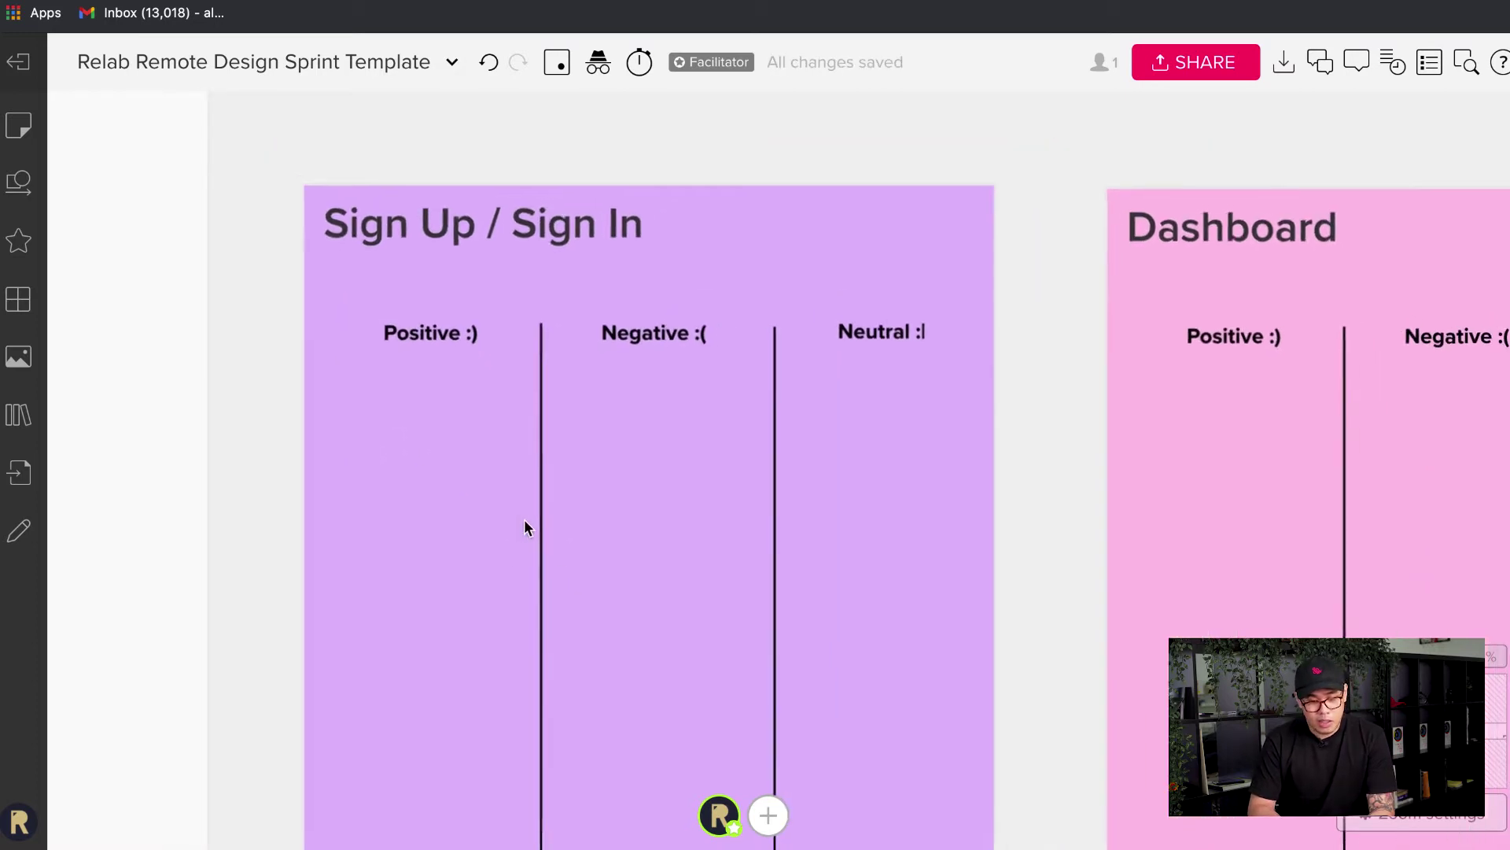
pyautogui.scroll(-2, 523, 519)
pyautogui.hscroll(3, 524, 519)
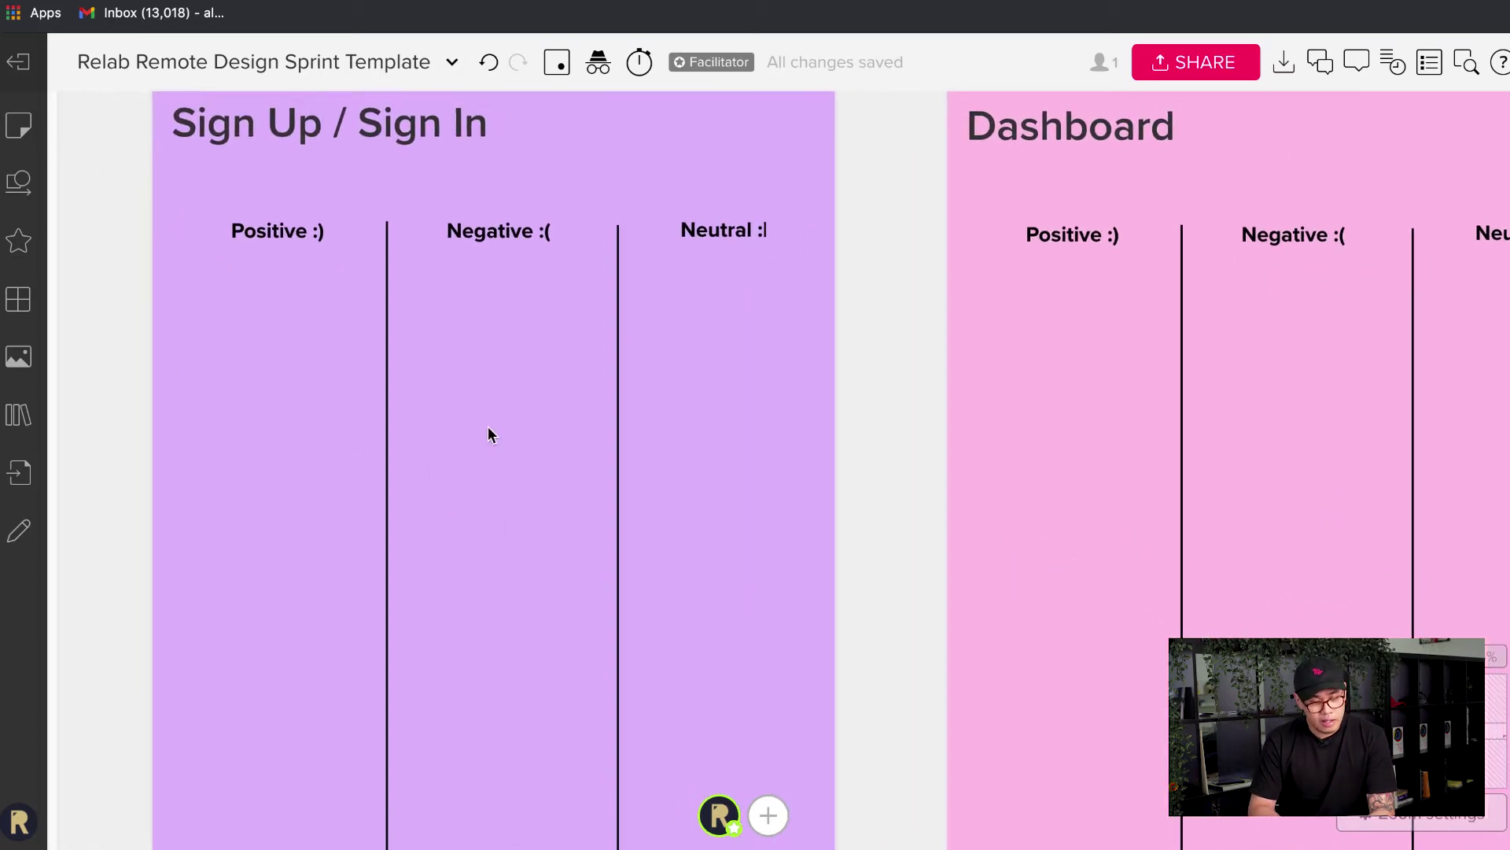
pyautogui.hscroll(5, 1054, 428)
pyautogui.hscroll(-8, 1055, 429)
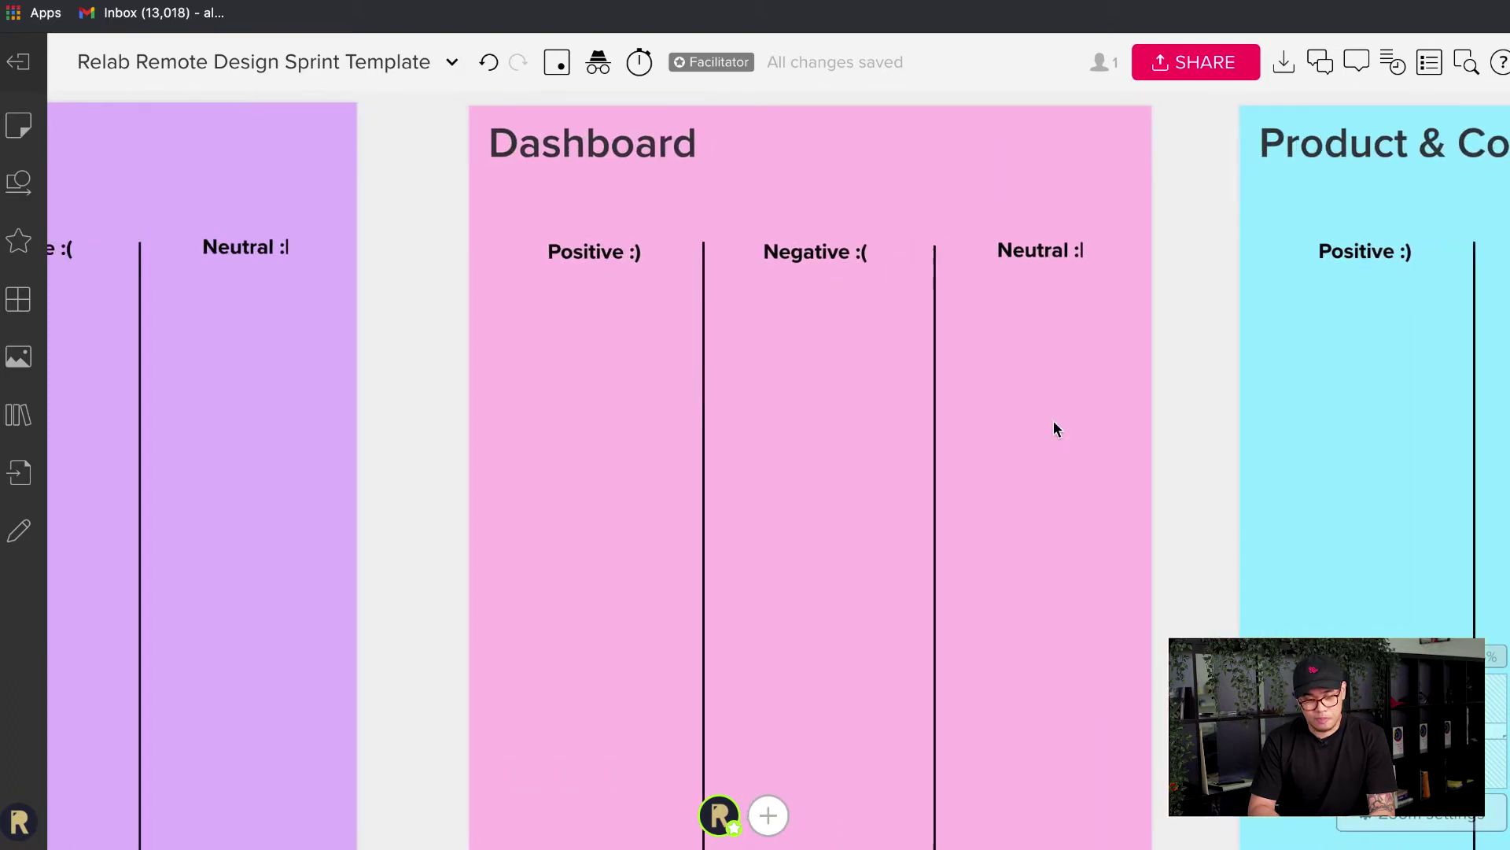
pyautogui.scroll(4, 1054, 429)
pyautogui.hscroll(1, 1054, 429)
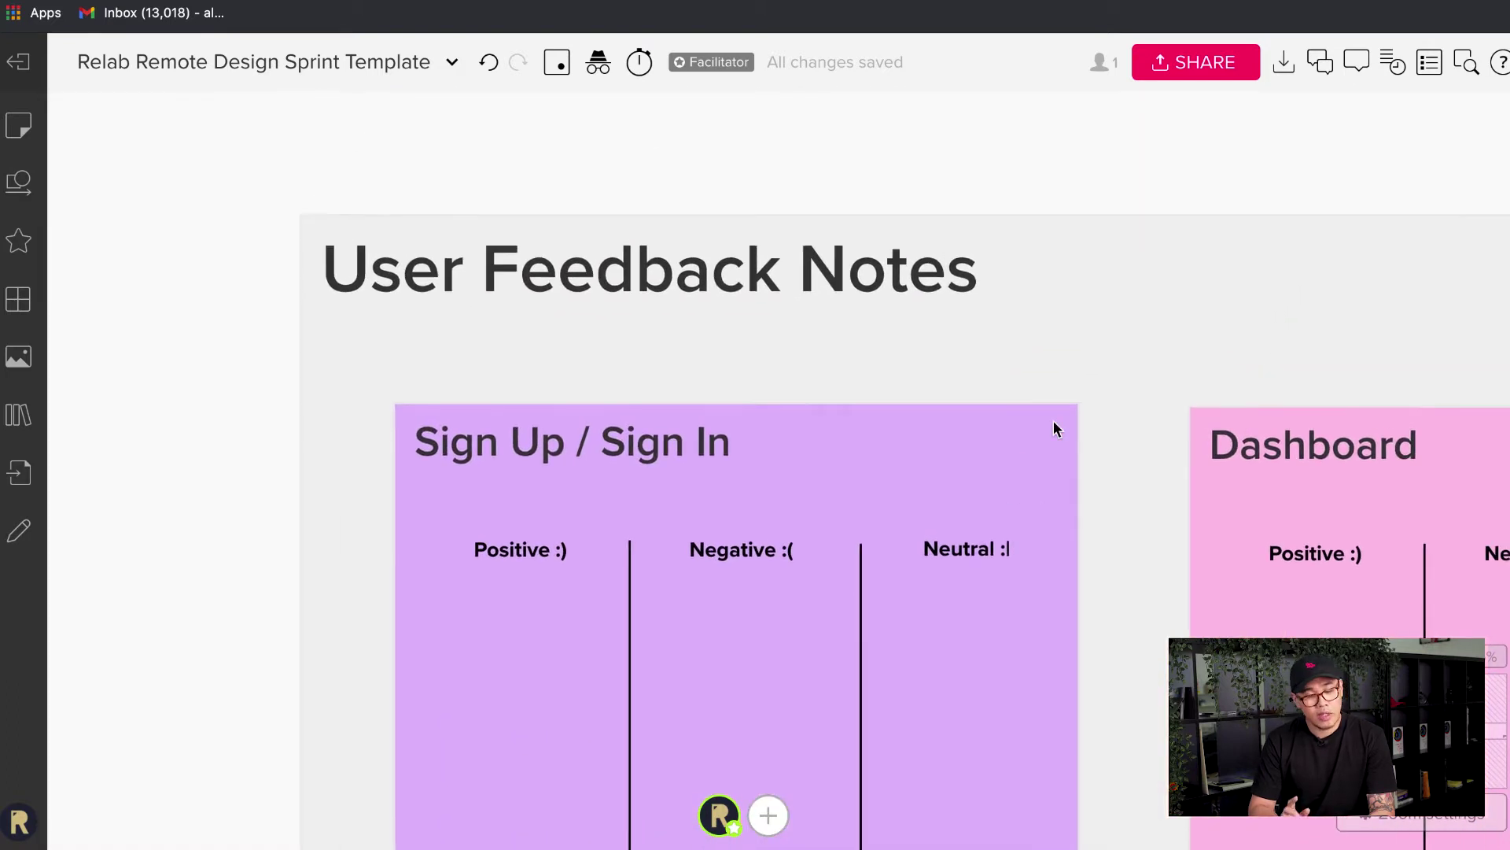
pyautogui.scroll(-1, 785, 296)
pyautogui.hscroll(3, 785, 295)
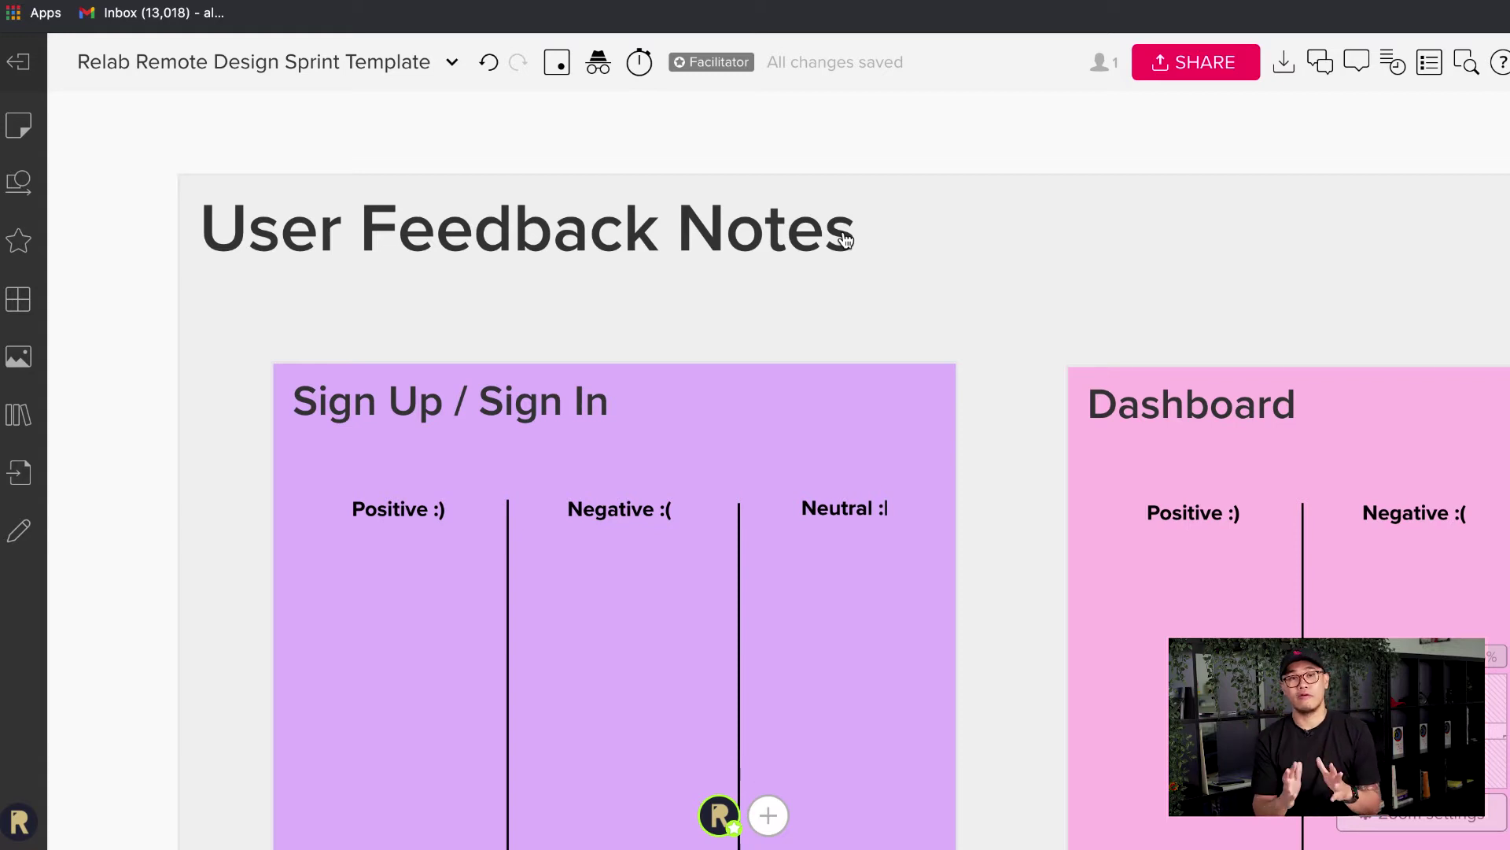
pyautogui.click(846, 239)
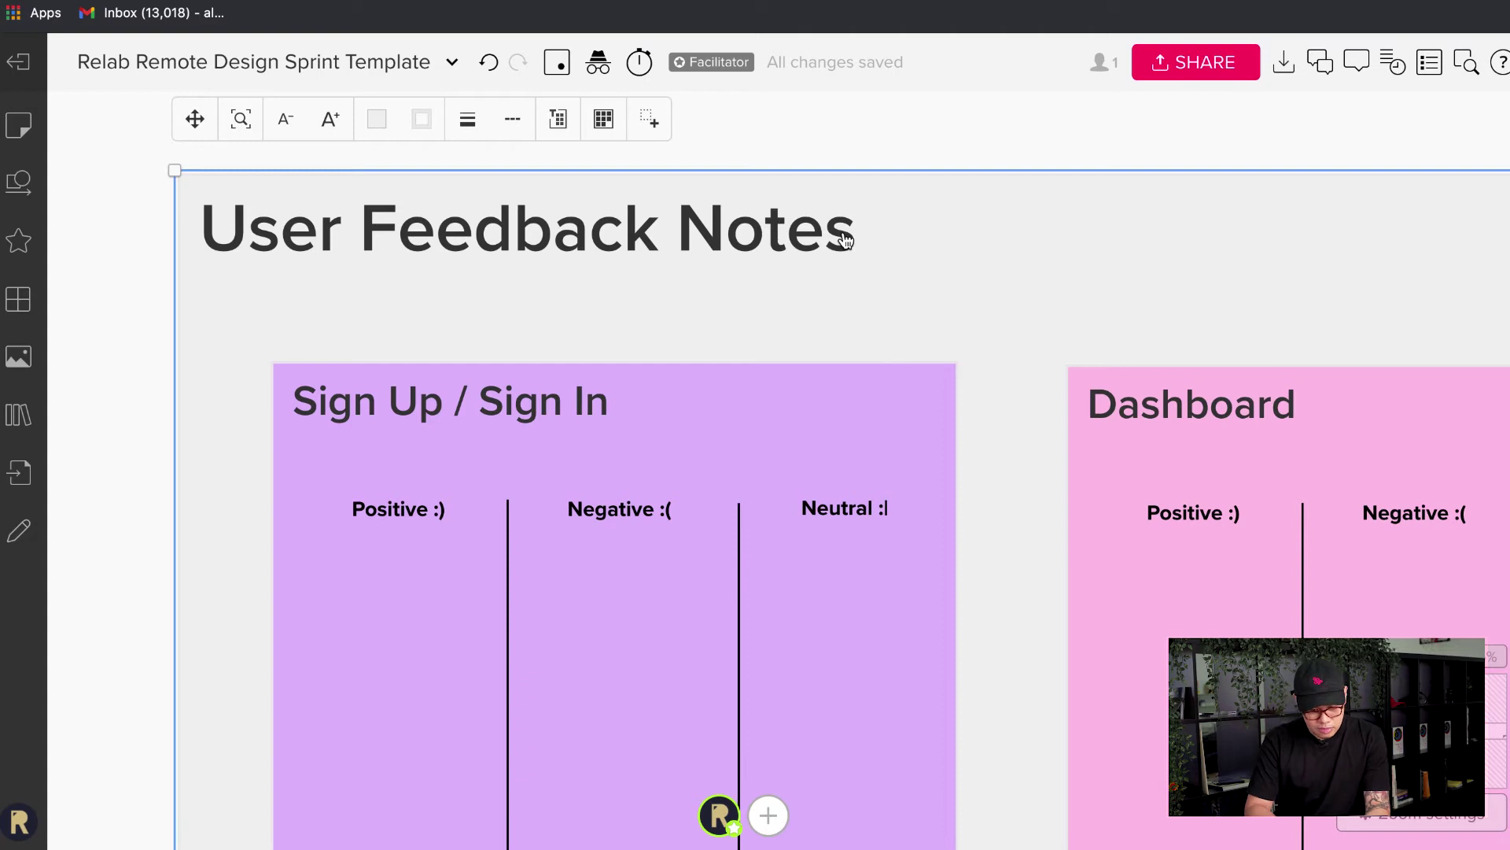
pyautogui.doubleClick(846, 240)
pyautogui.click(846, 240)
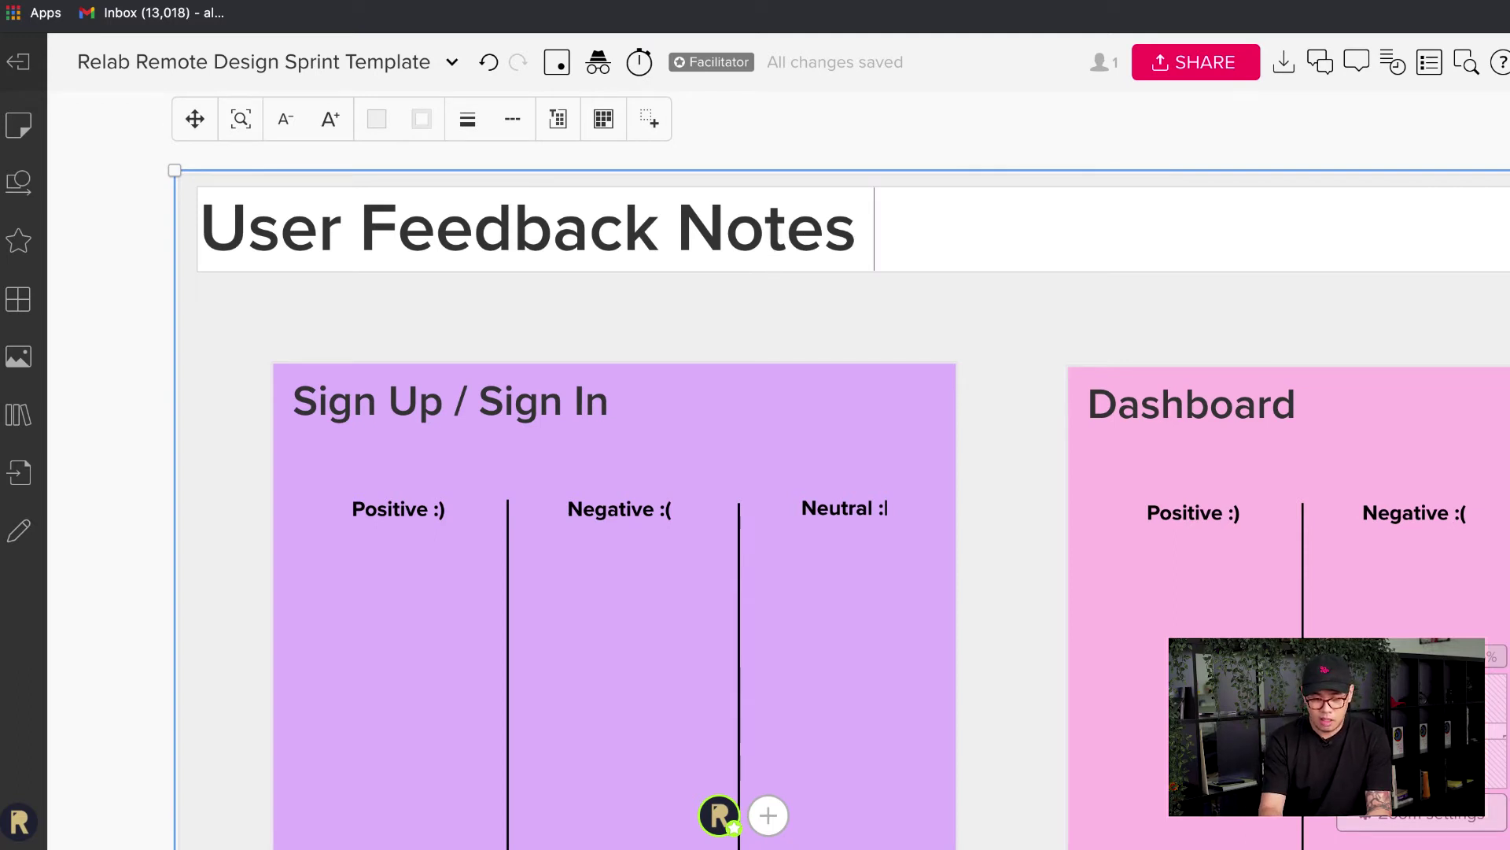
pyautogui.write('(')
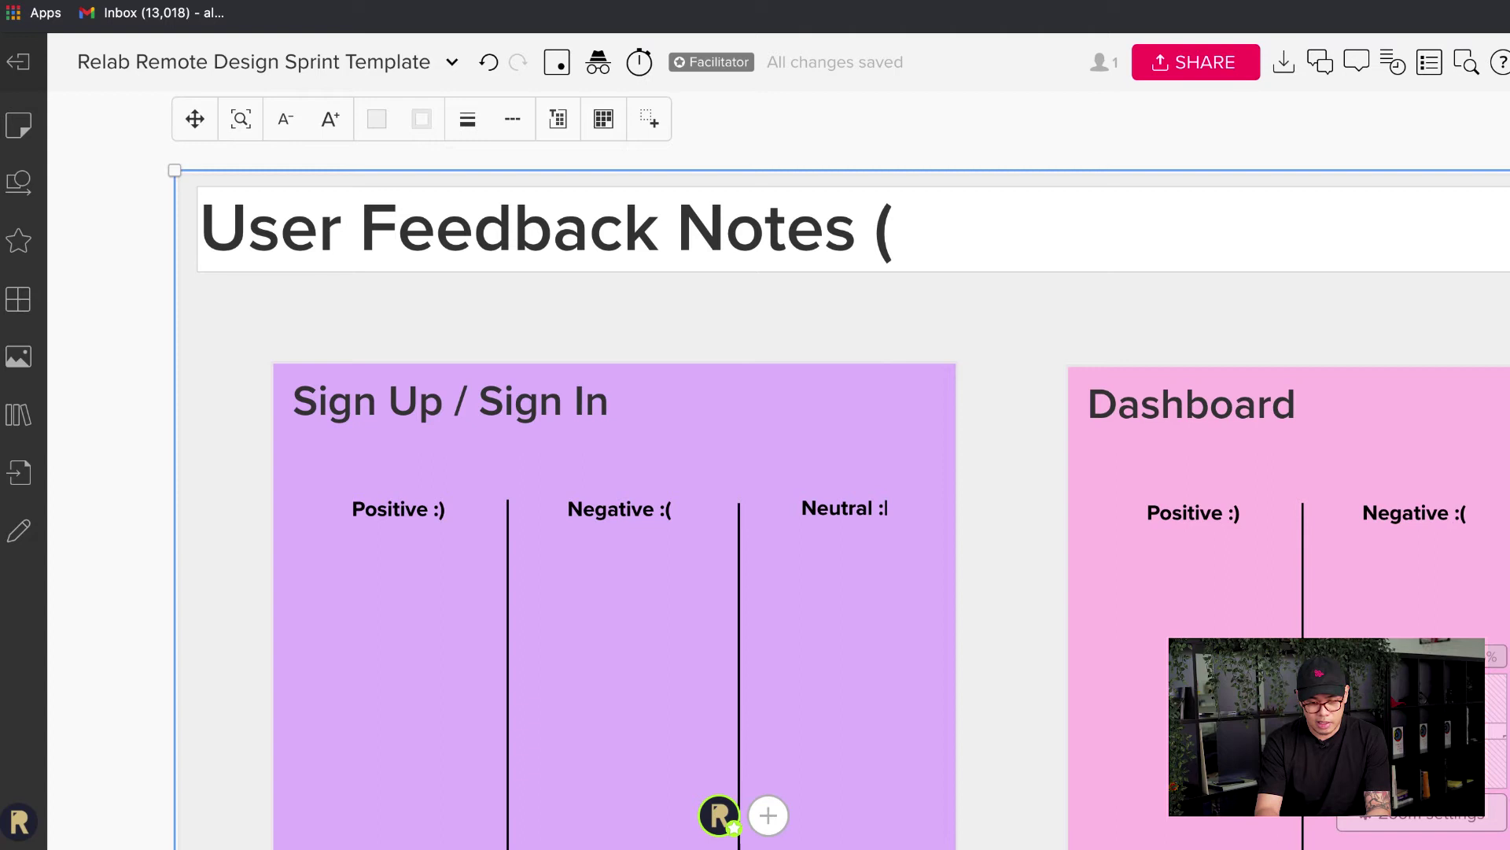
pyautogui.write('Tom, ')
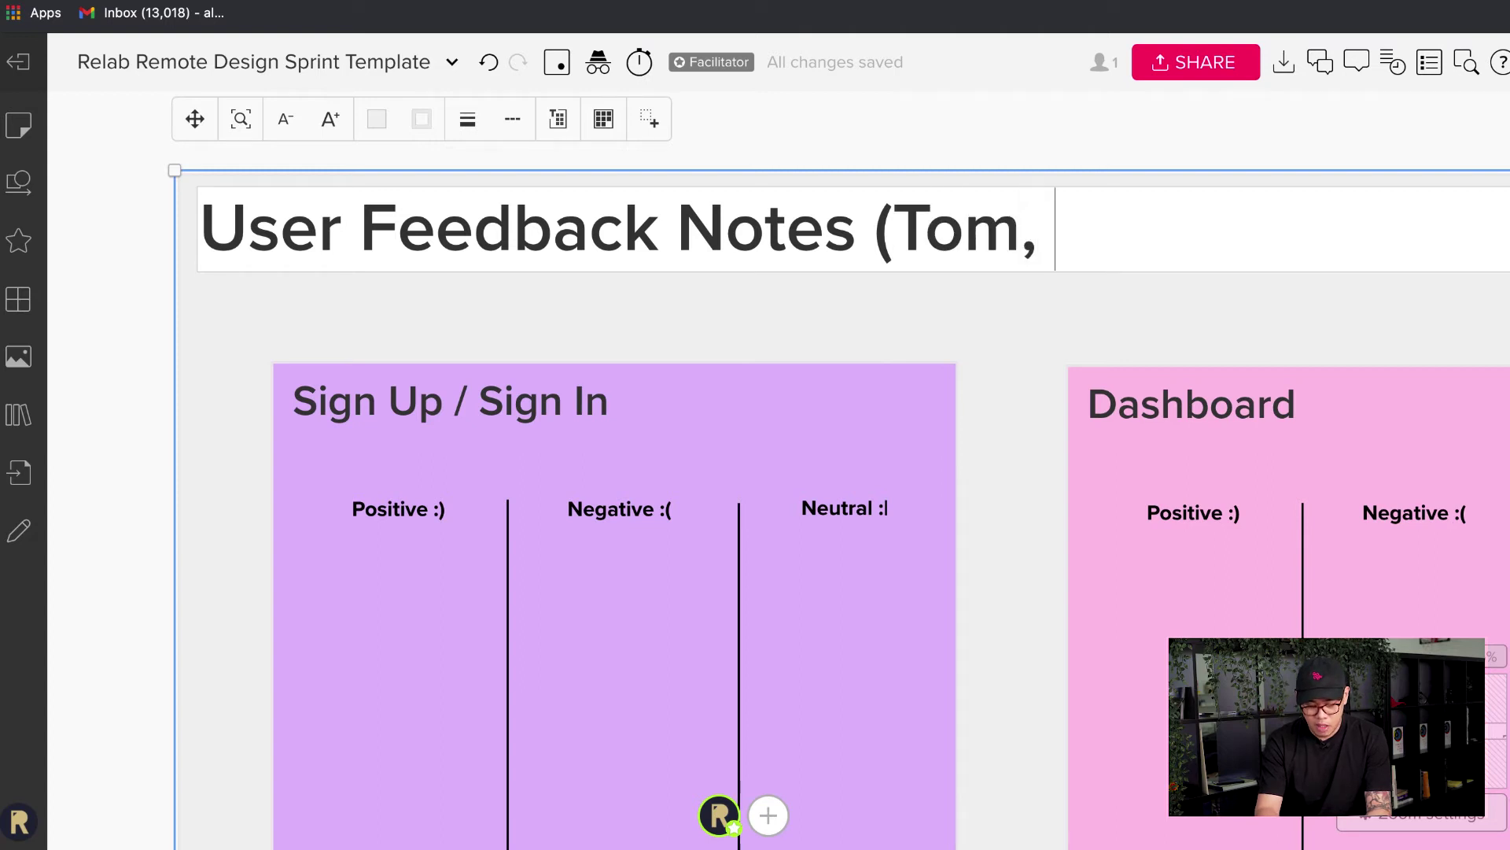
pyautogui.write('retai')
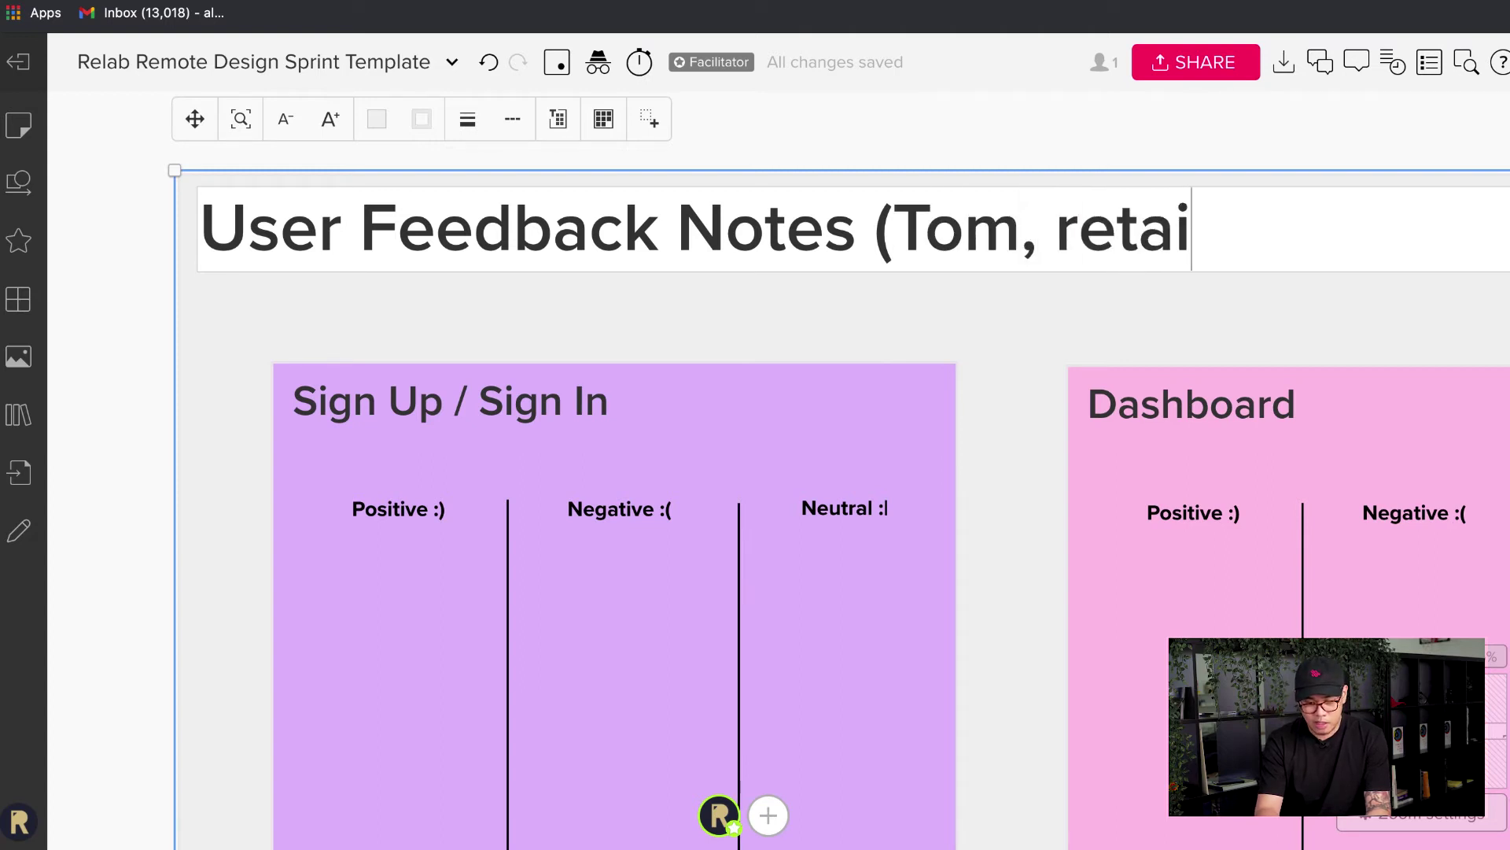
pyautogui.write('l manager,')
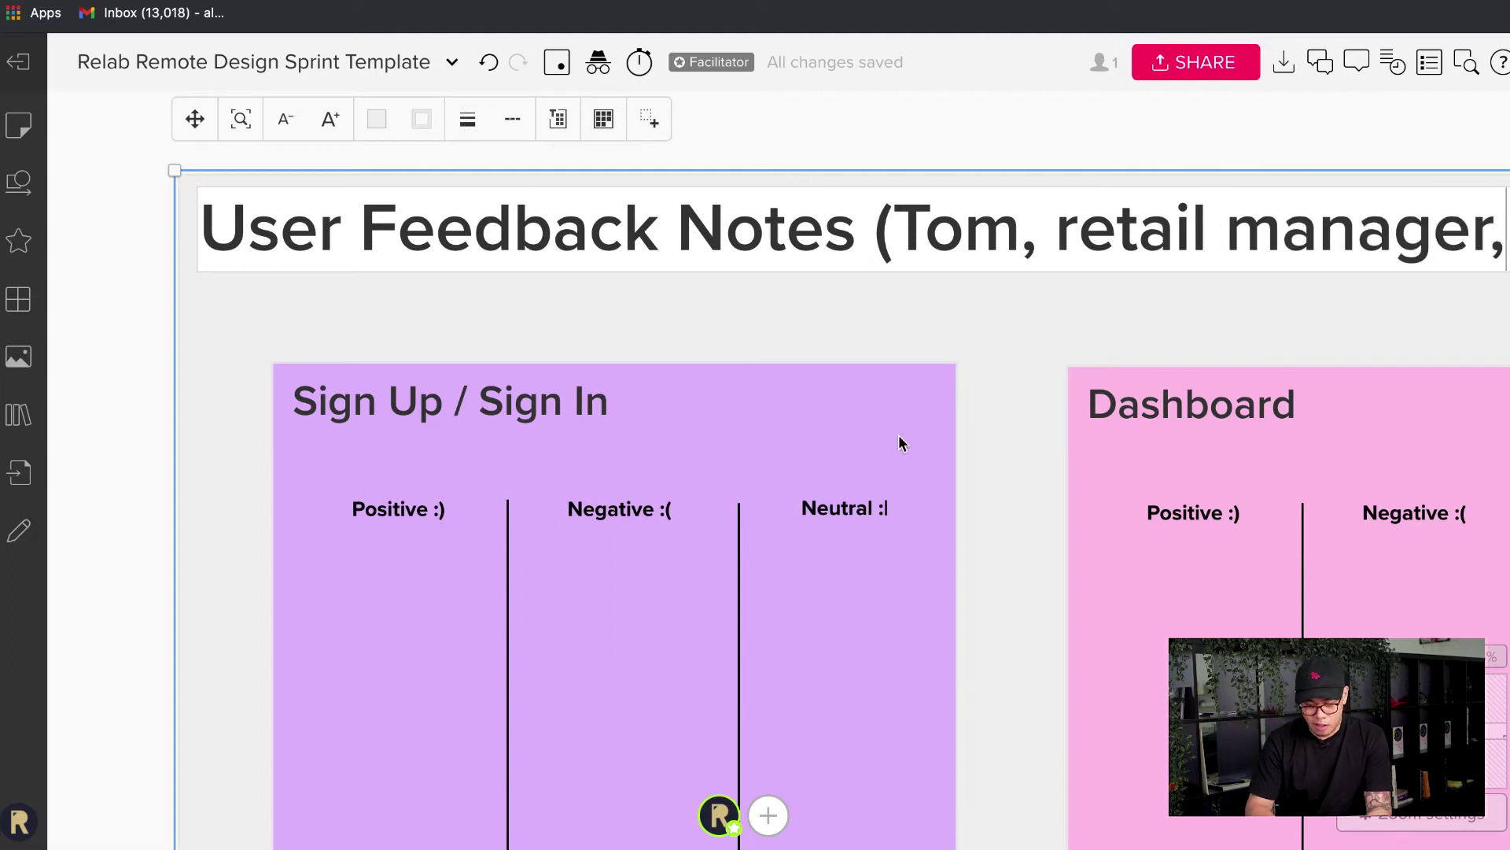
# Finish the title with '30-40 year old)', correcting the age-range typos
pyautogui.hscroll(5, 898, 434)
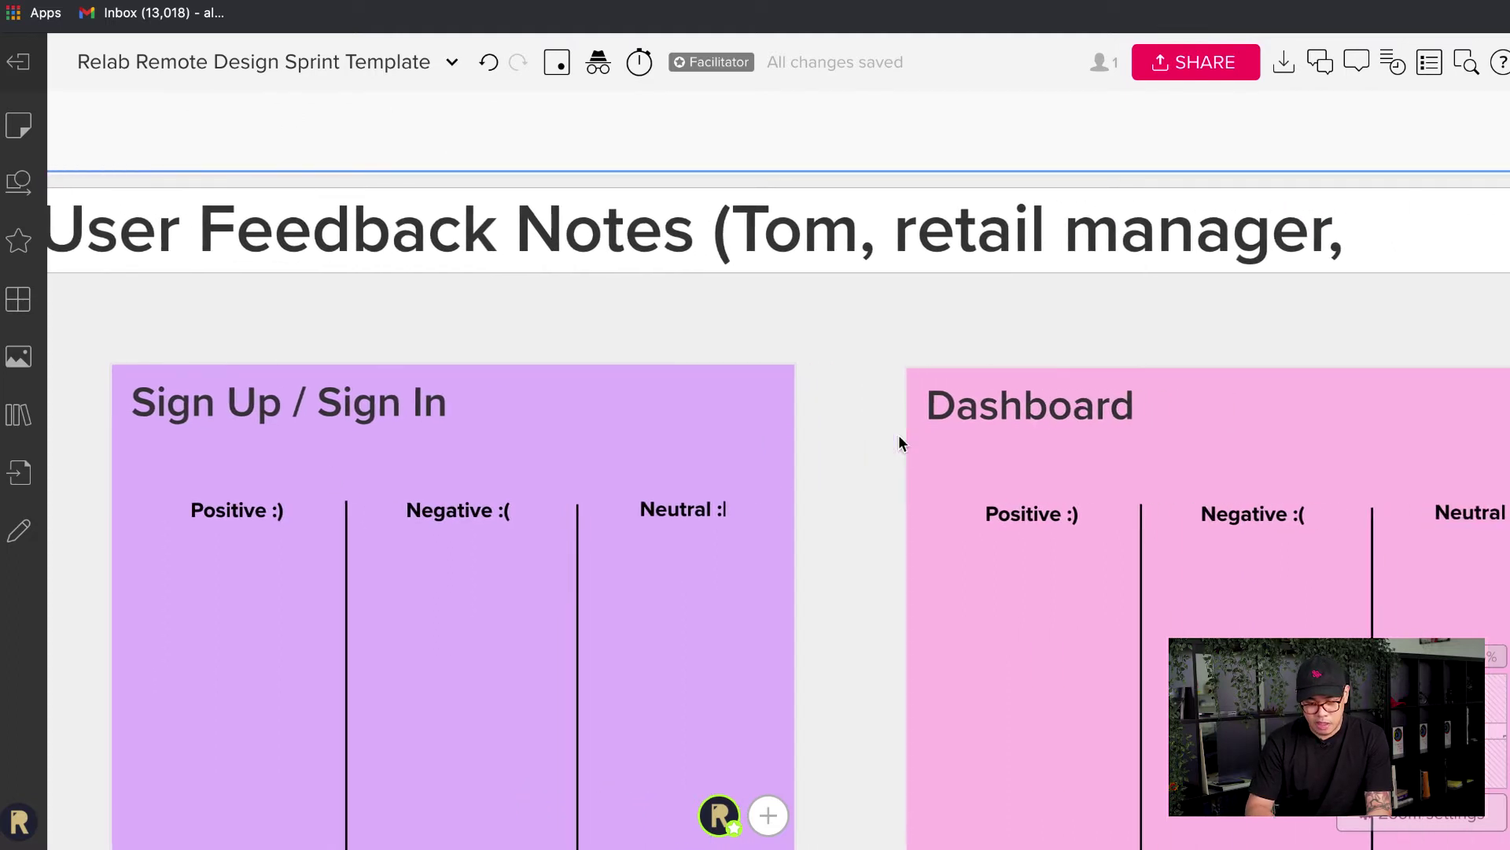
pyautogui.hscroll(2, 899, 436)
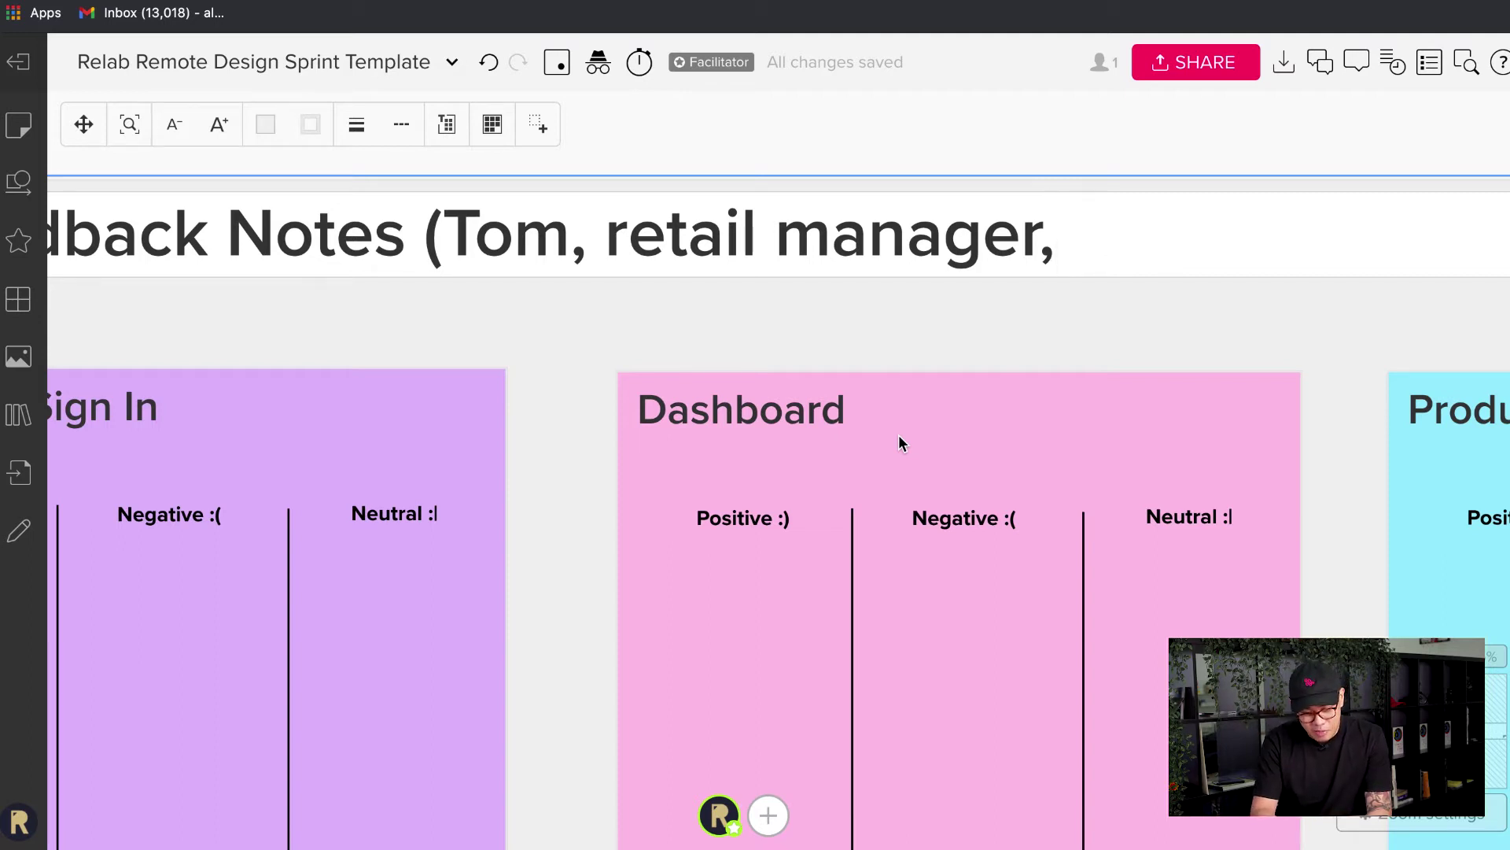
pyautogui.write('30-490')
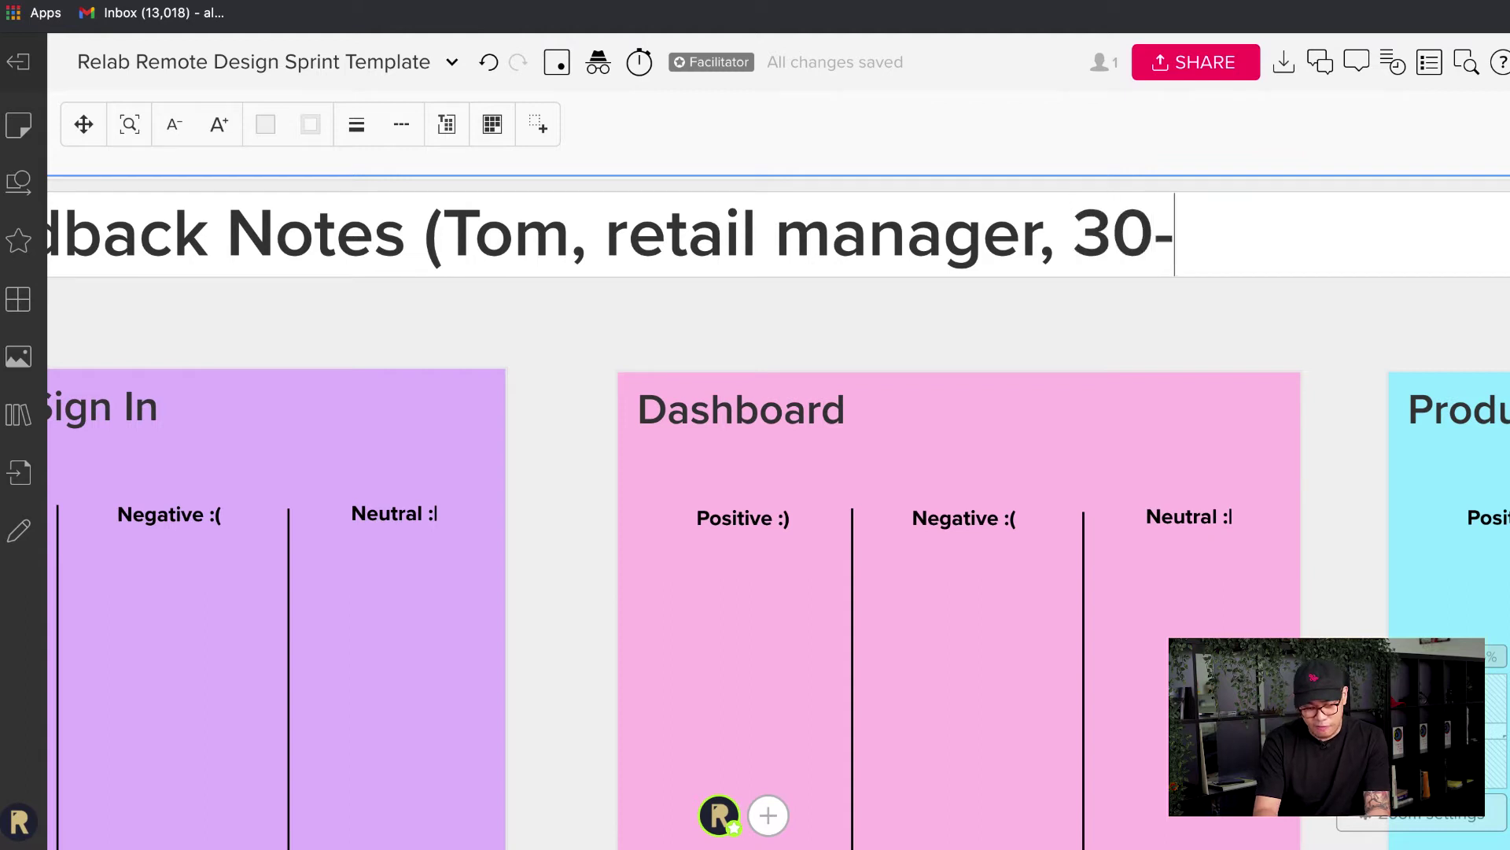
pyautogui.press('BackSpace')
pyautogui.press('BackSpace')
pyautogui.write('0 ')
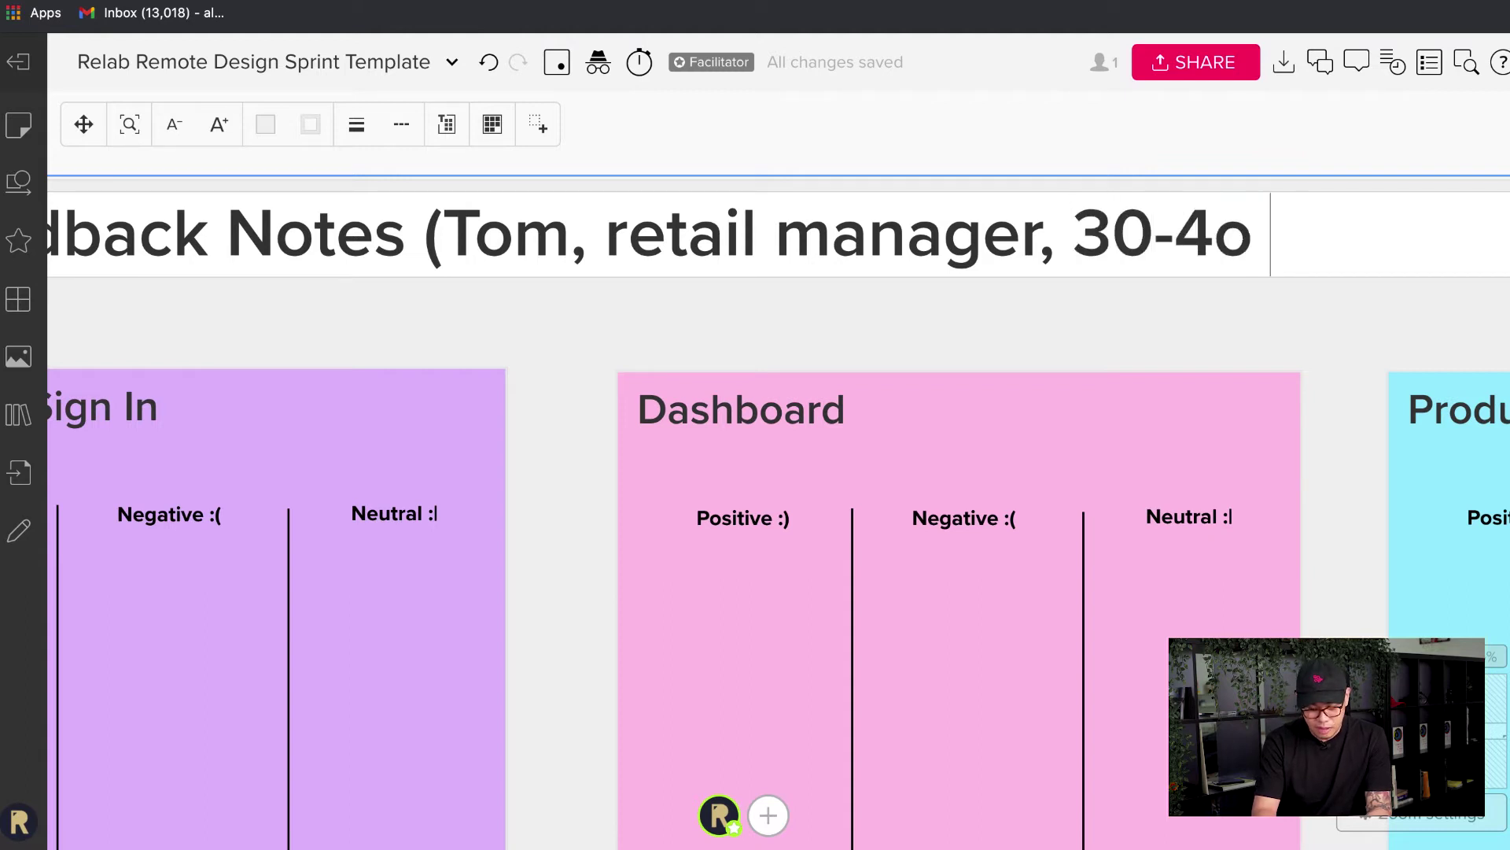
pyautogui.write('ye')
pyautogui.press('BackSpace')
pyautogui.press('BackSpace')
pyautogui.press('BackSpace')
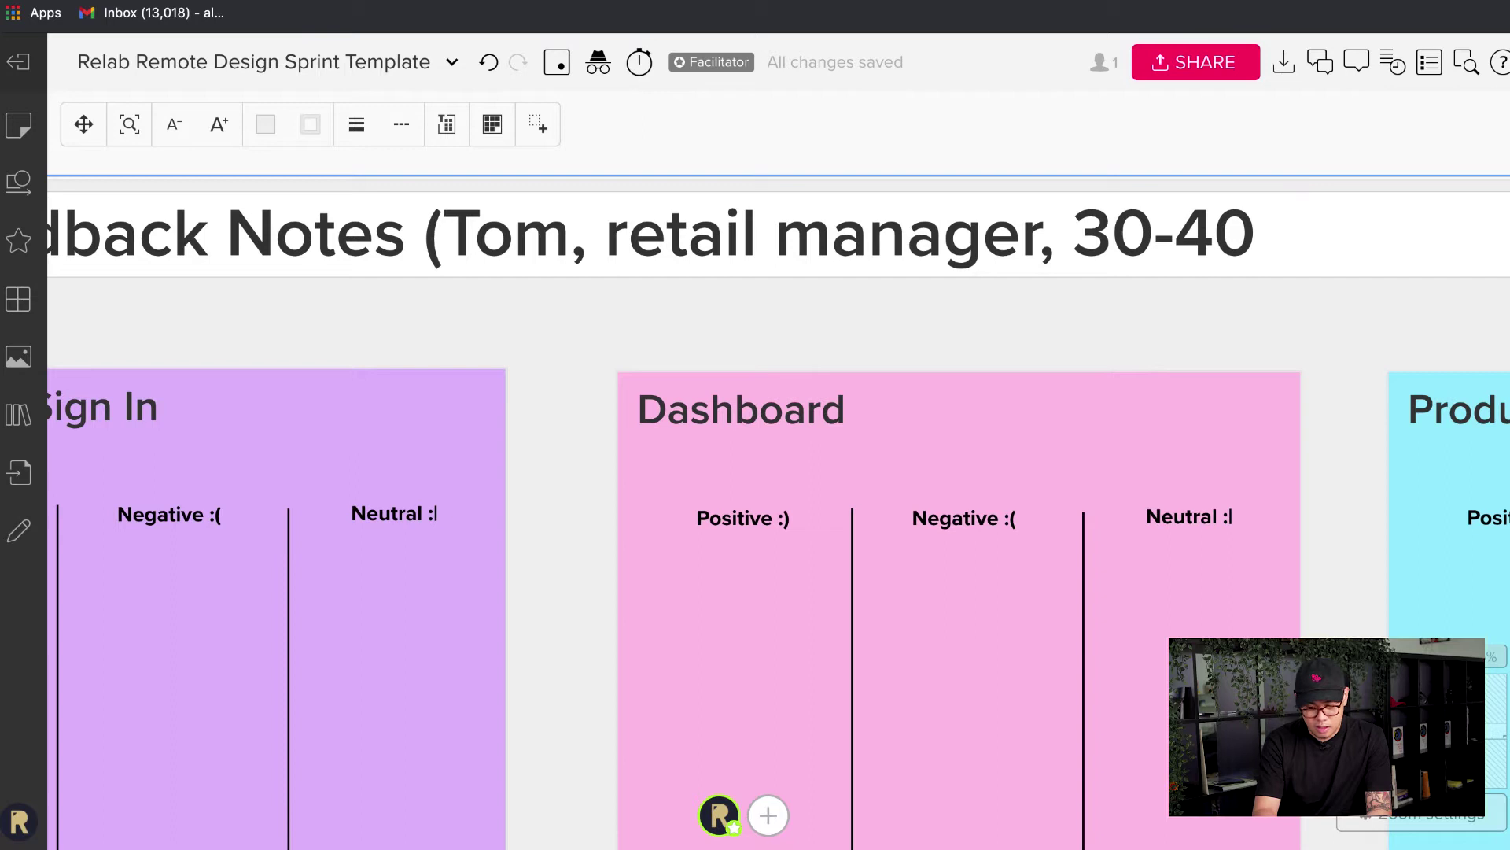
pyautogui.write('year old')
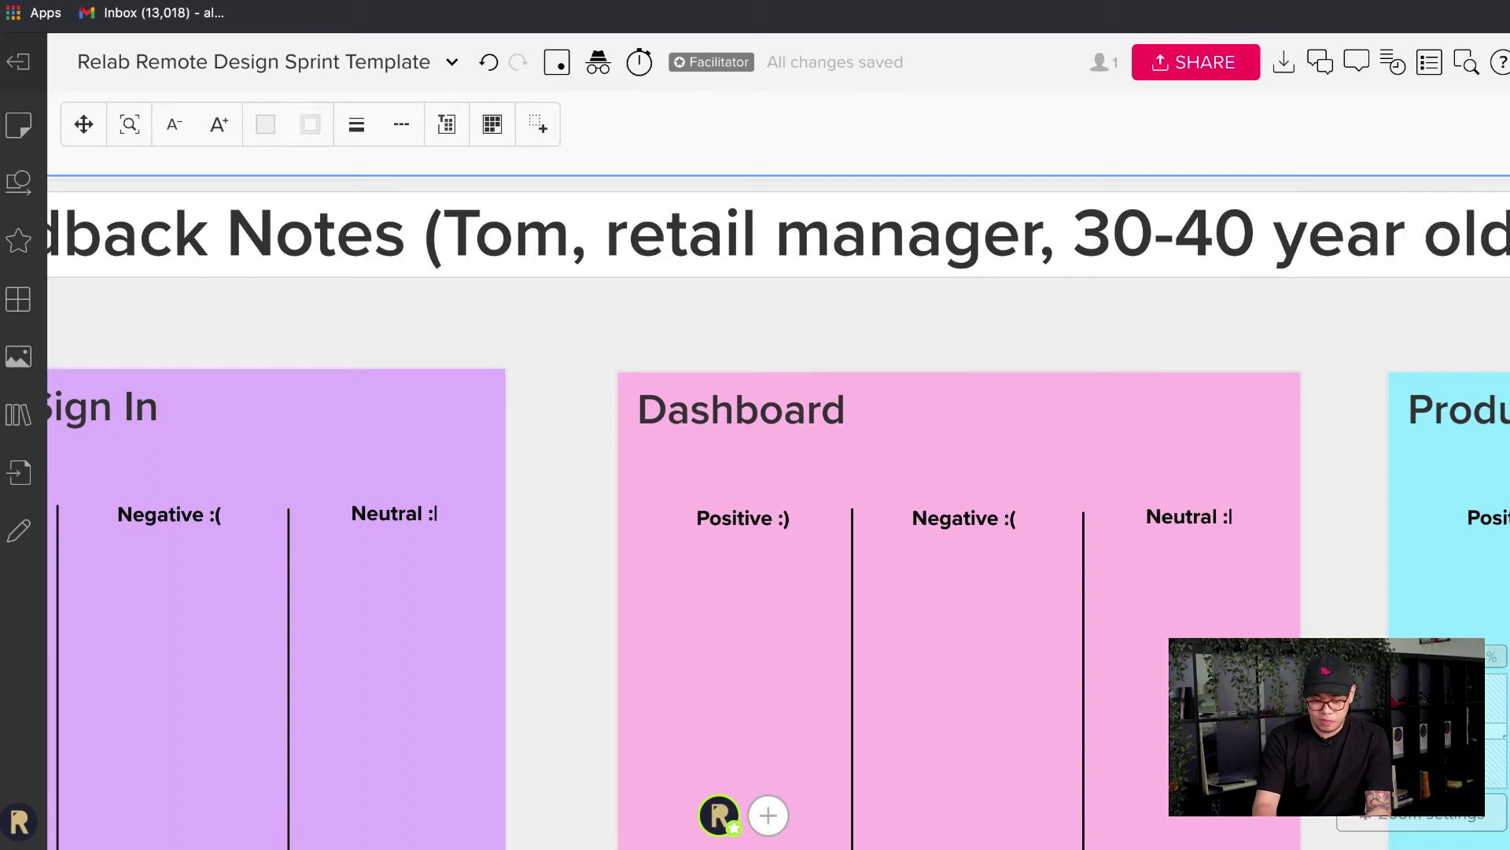
pyautogui.write(')')
# Finish editing the User Feedback Notes board title
pyautogui.press('Escape')
pyautogui.scroll(-5, 825, 536)
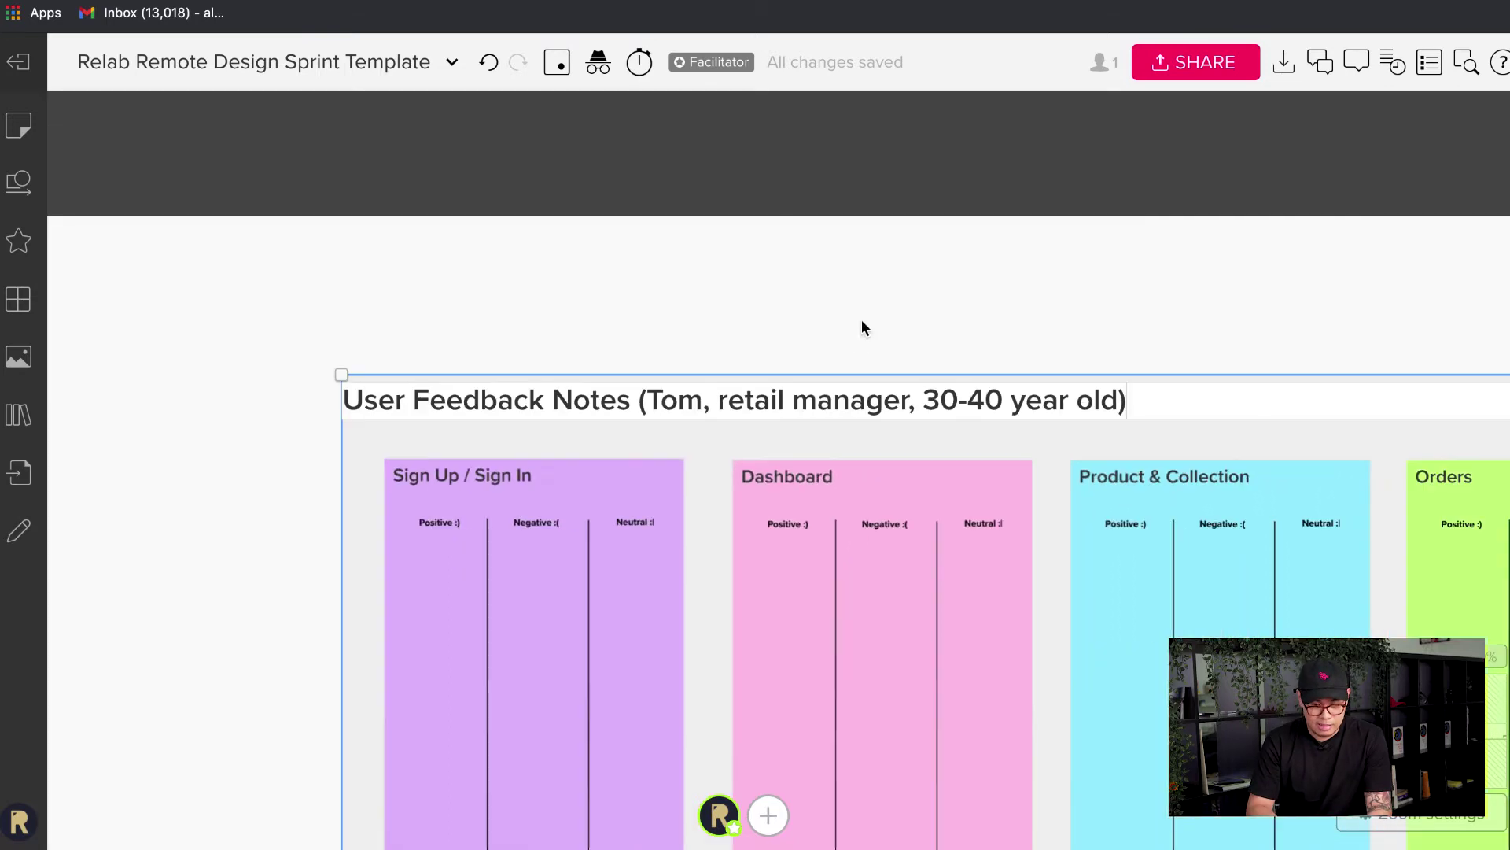
pyautogui.scroll(-10, 844, 317)
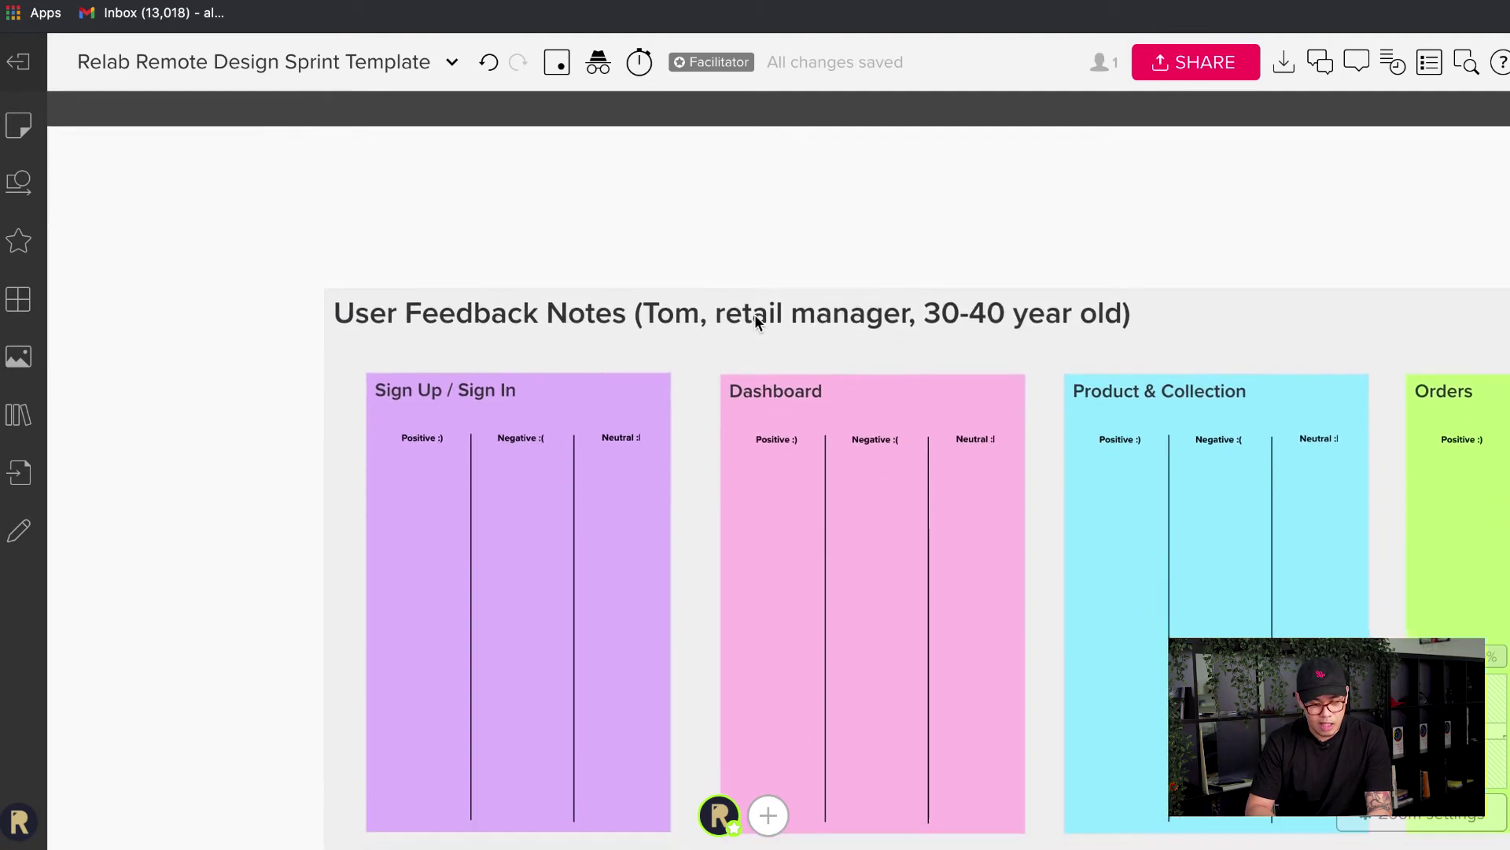
pyautogui.scroll(10, 609, 293)
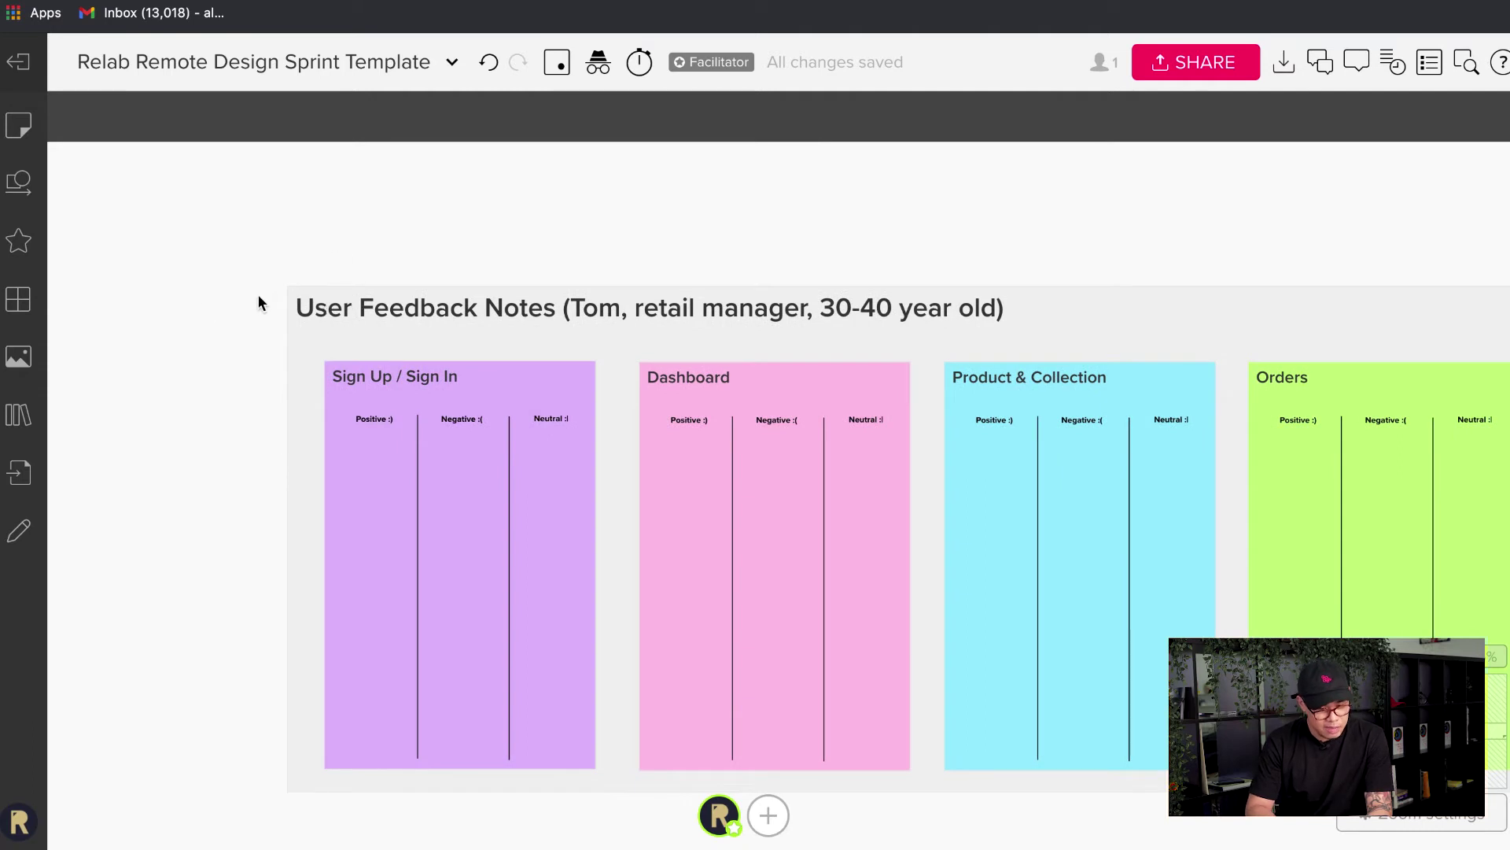
# Add a sticky note with the person's initials and place it just above the board title
pyautogui.doubleClick(319, 247)
pyautogui.click(305, 256)
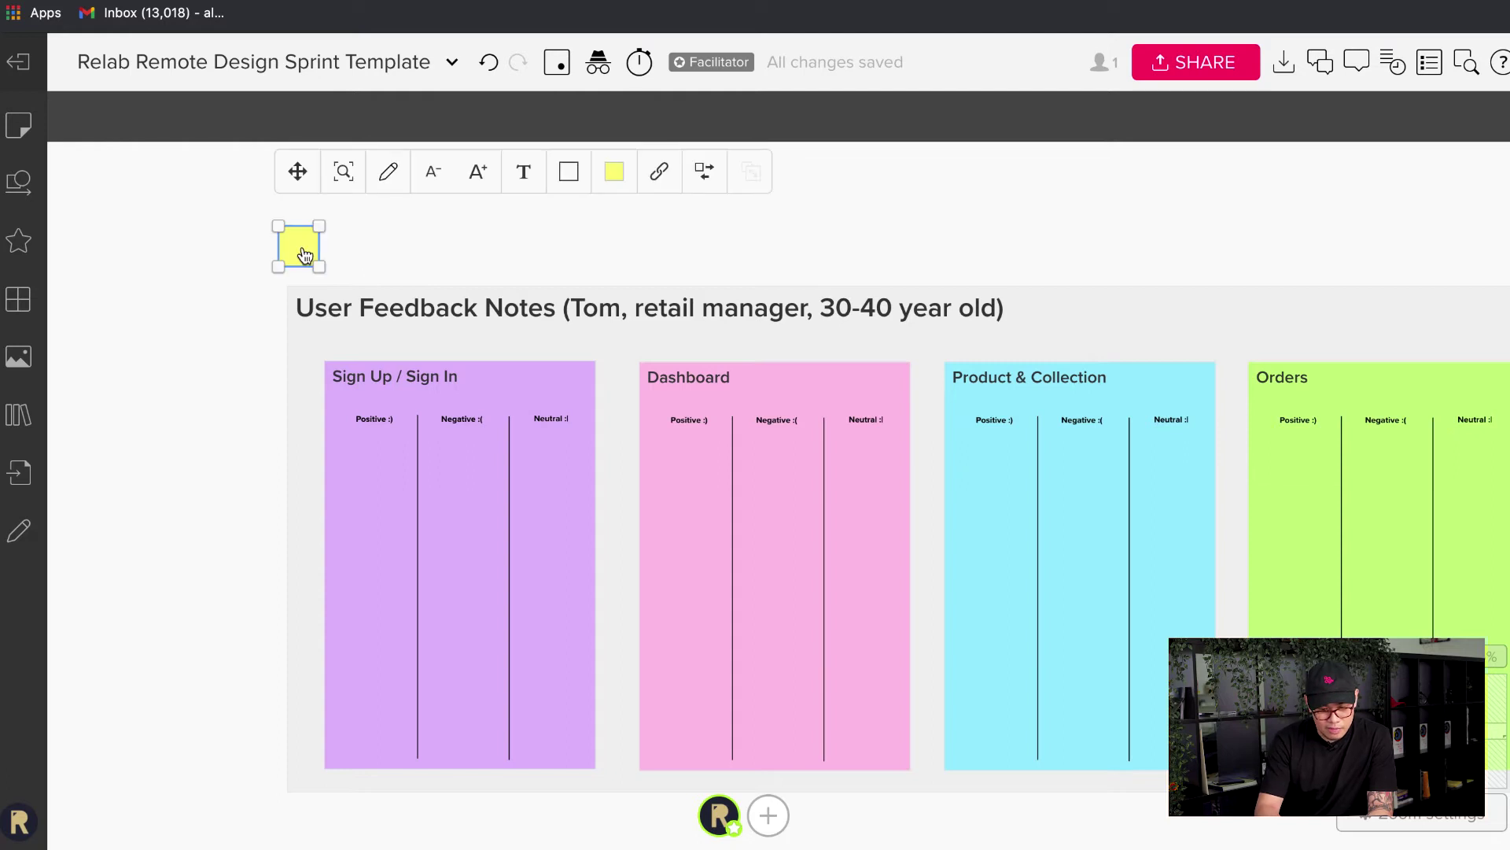
pyautogui.write('ALVIN')
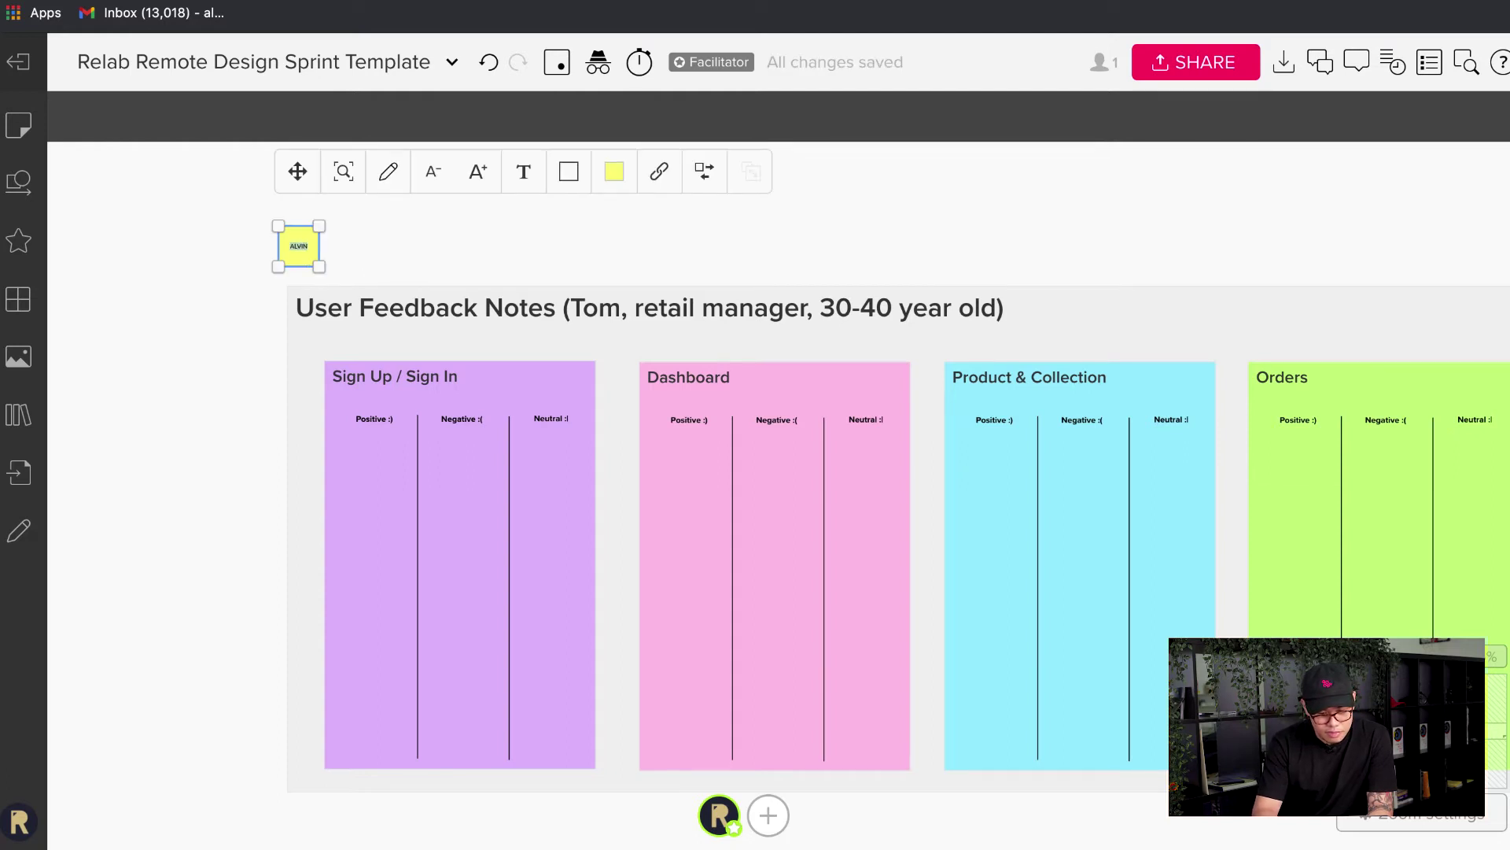
pyautogui.press('BackSpace')
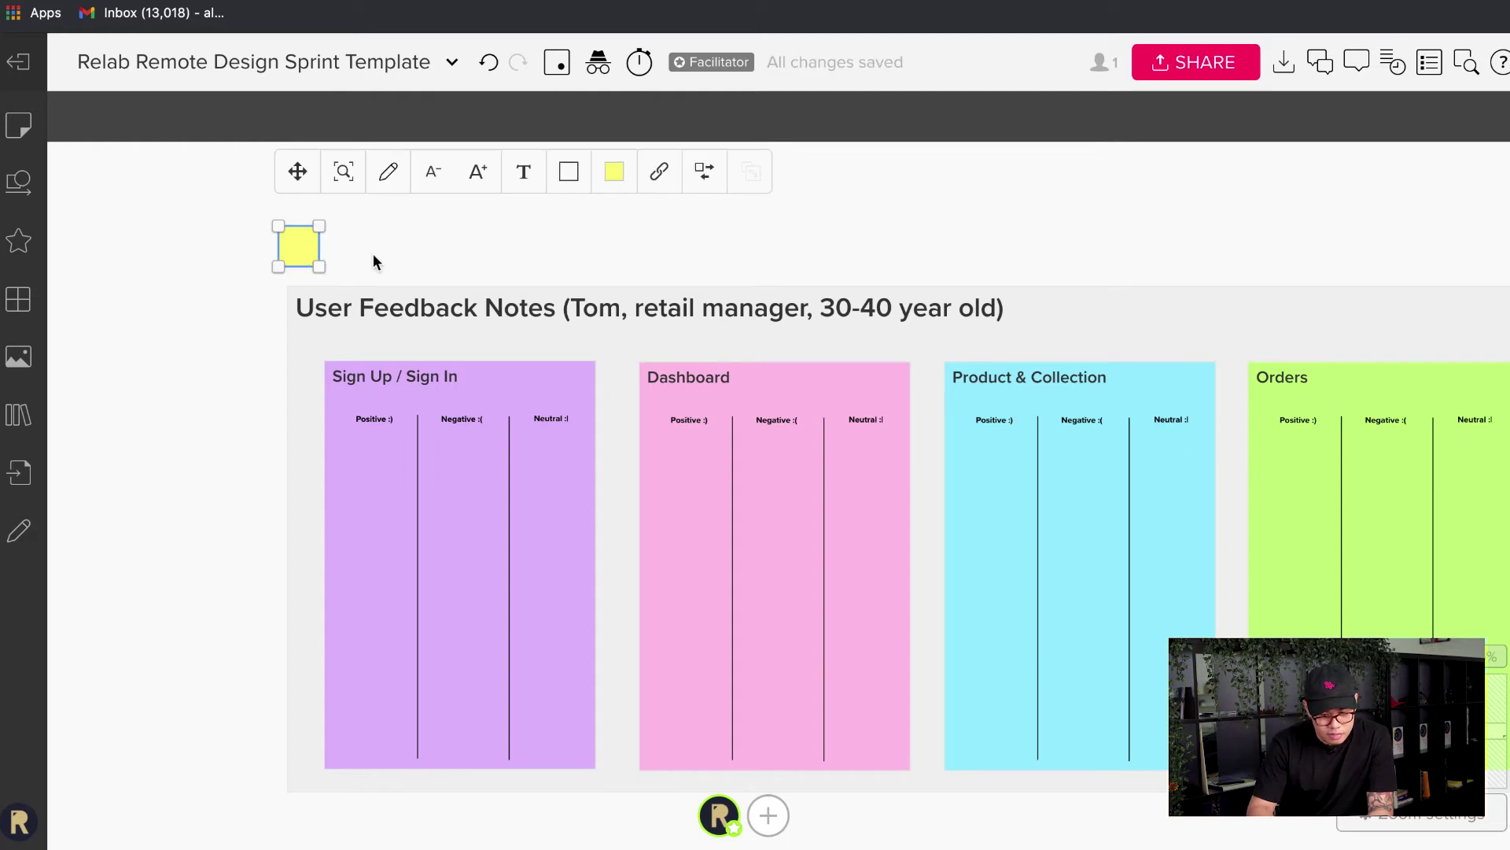
pyautogui.write('ALVIN')
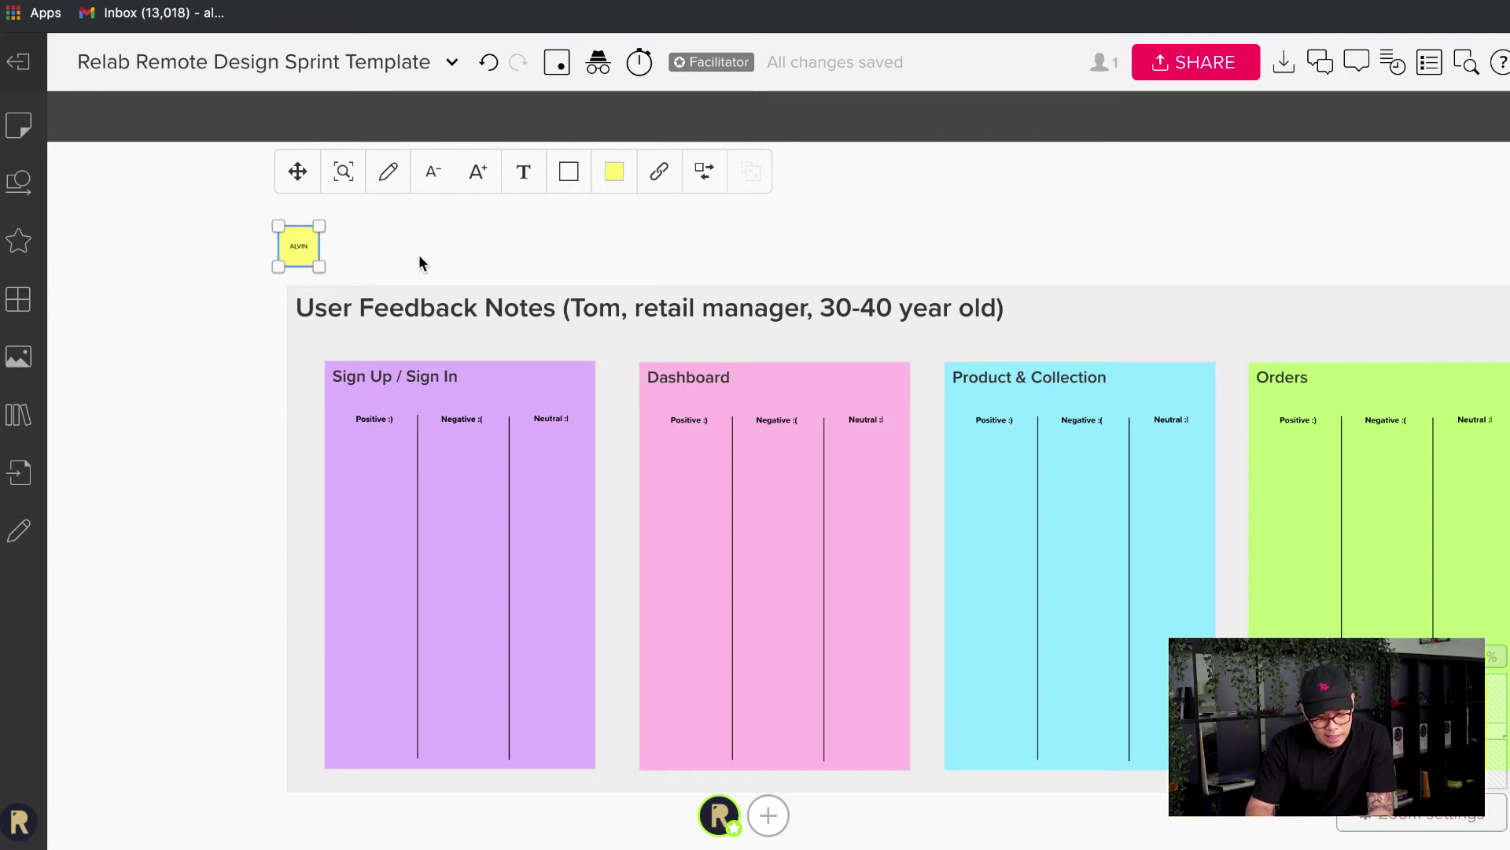
pyautogui.click(409, 258)
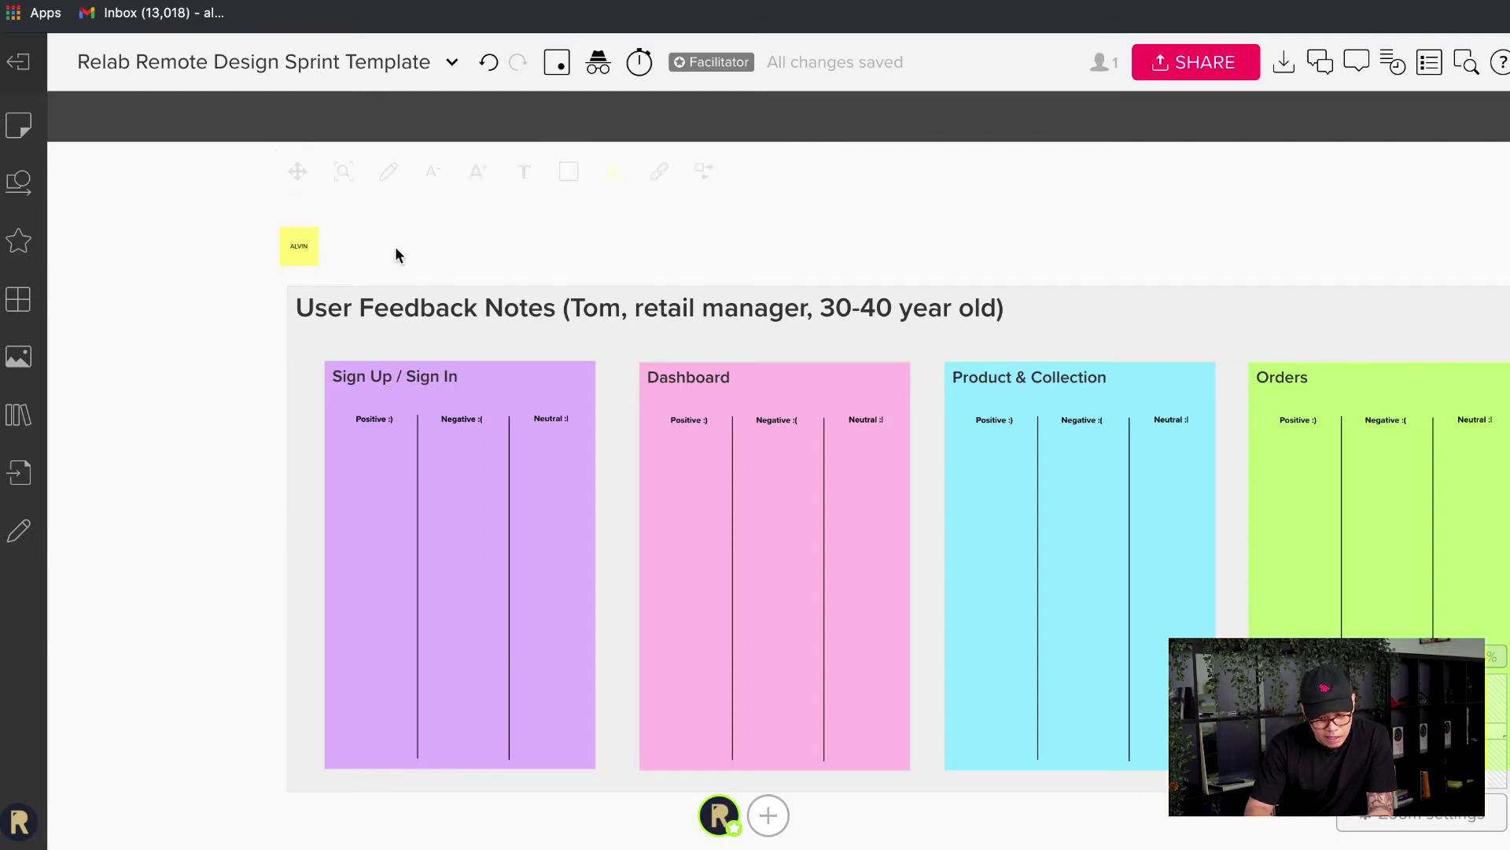
pyautogui.moveTo(311, 250); pyautogui.dragTo(323, 270)
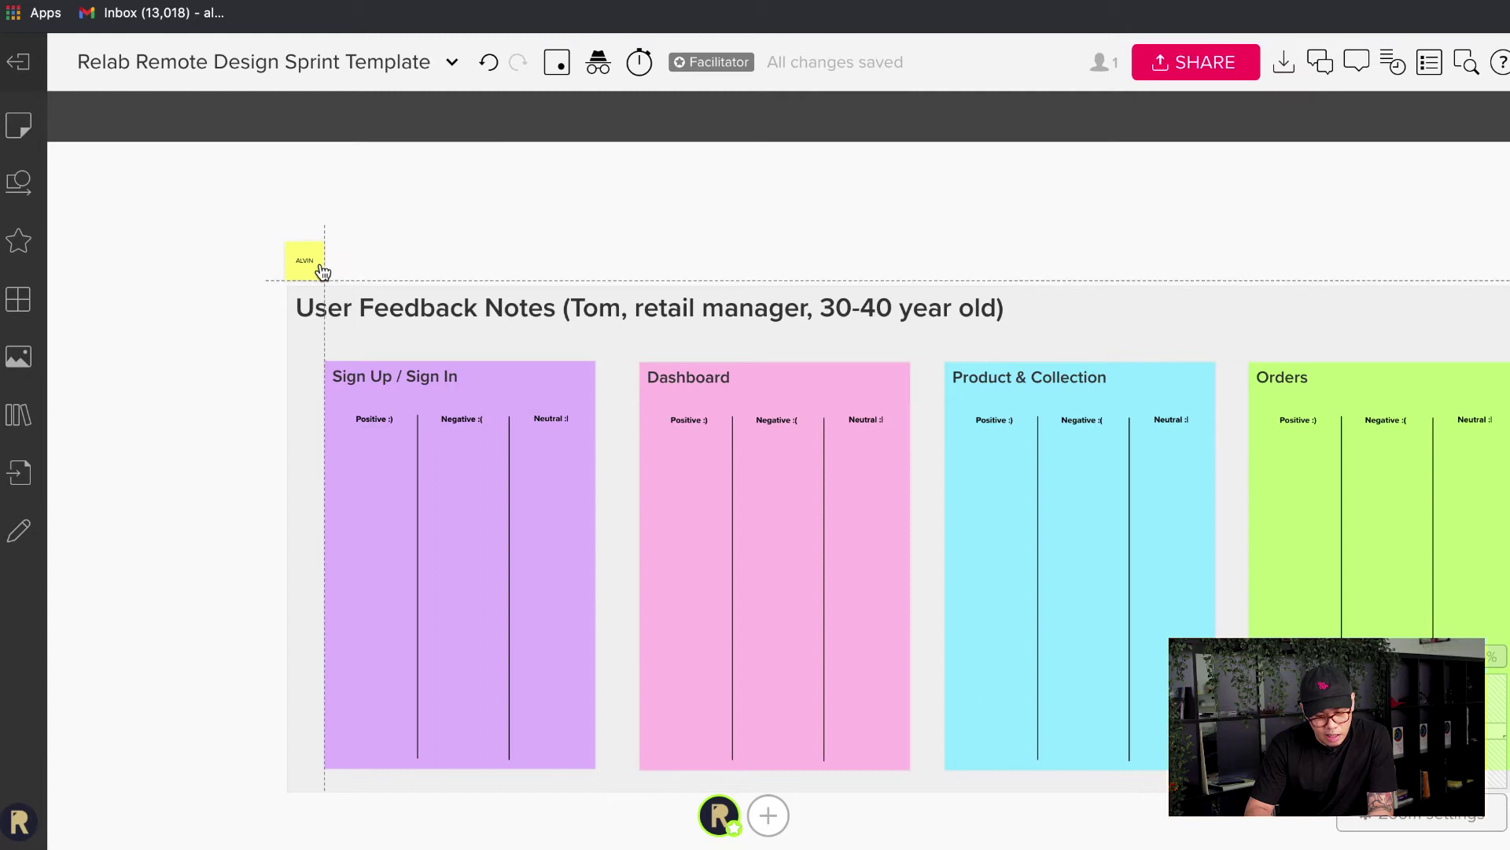
# Make the name note a wide blue rectangle and nudge it into place
pyautogui.click(703, 188)
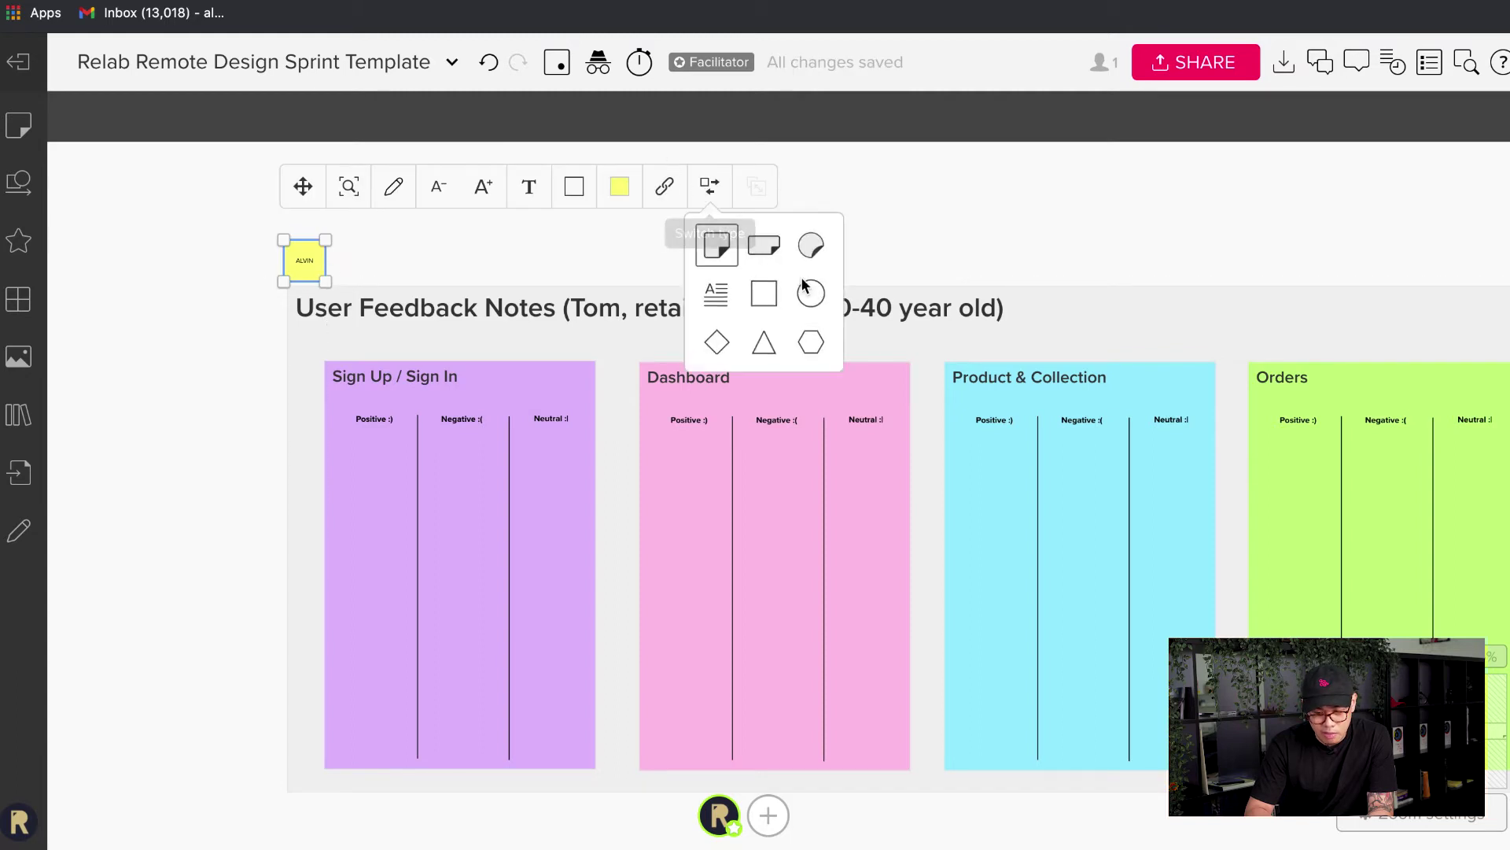
pyautogui.click(764, 260)
pyautogui.click(622, 189)
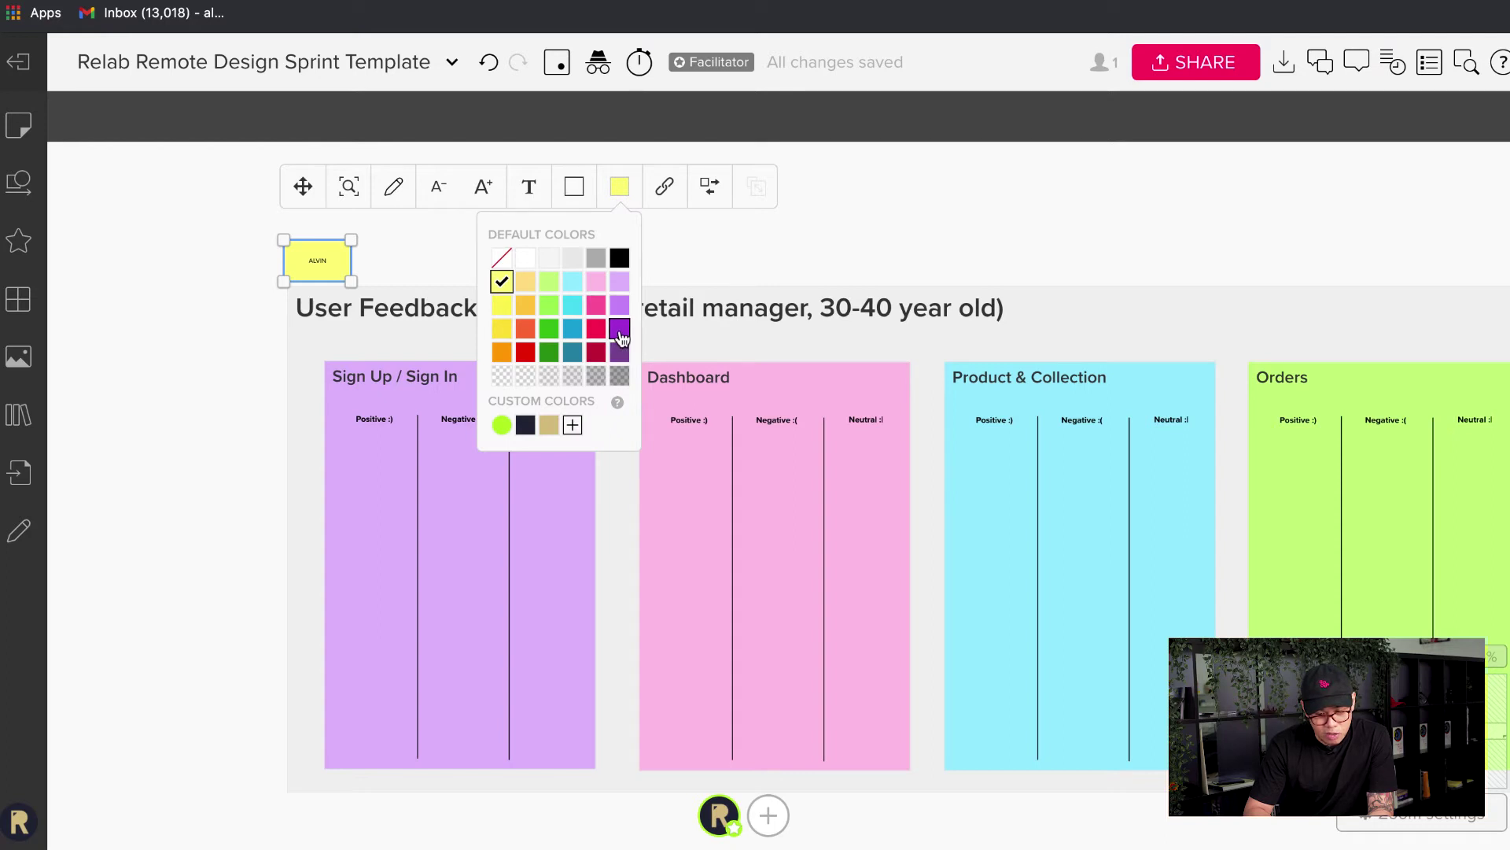
pyautogui.click(581, 335)
pyautogui.click(655, 242)
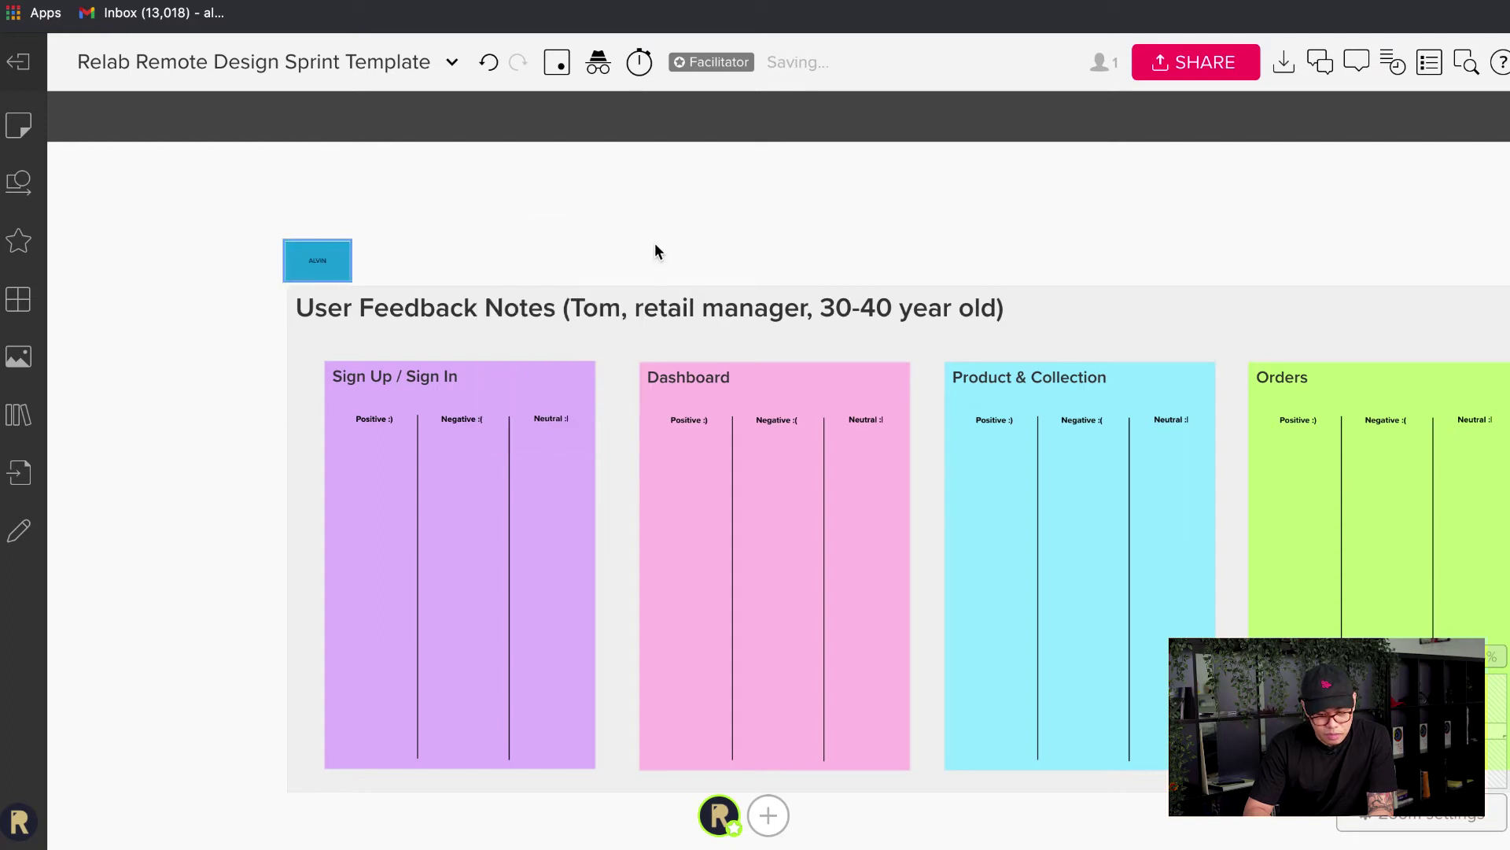
pyautogui.click(329, 266)
pyautogui.moveTo(329, 266); pyautogui.dragTo(329, 269)
# Place a copy of the name note at the top right, then delete the copy
pyautogui.scroll(-3, 517, 239)
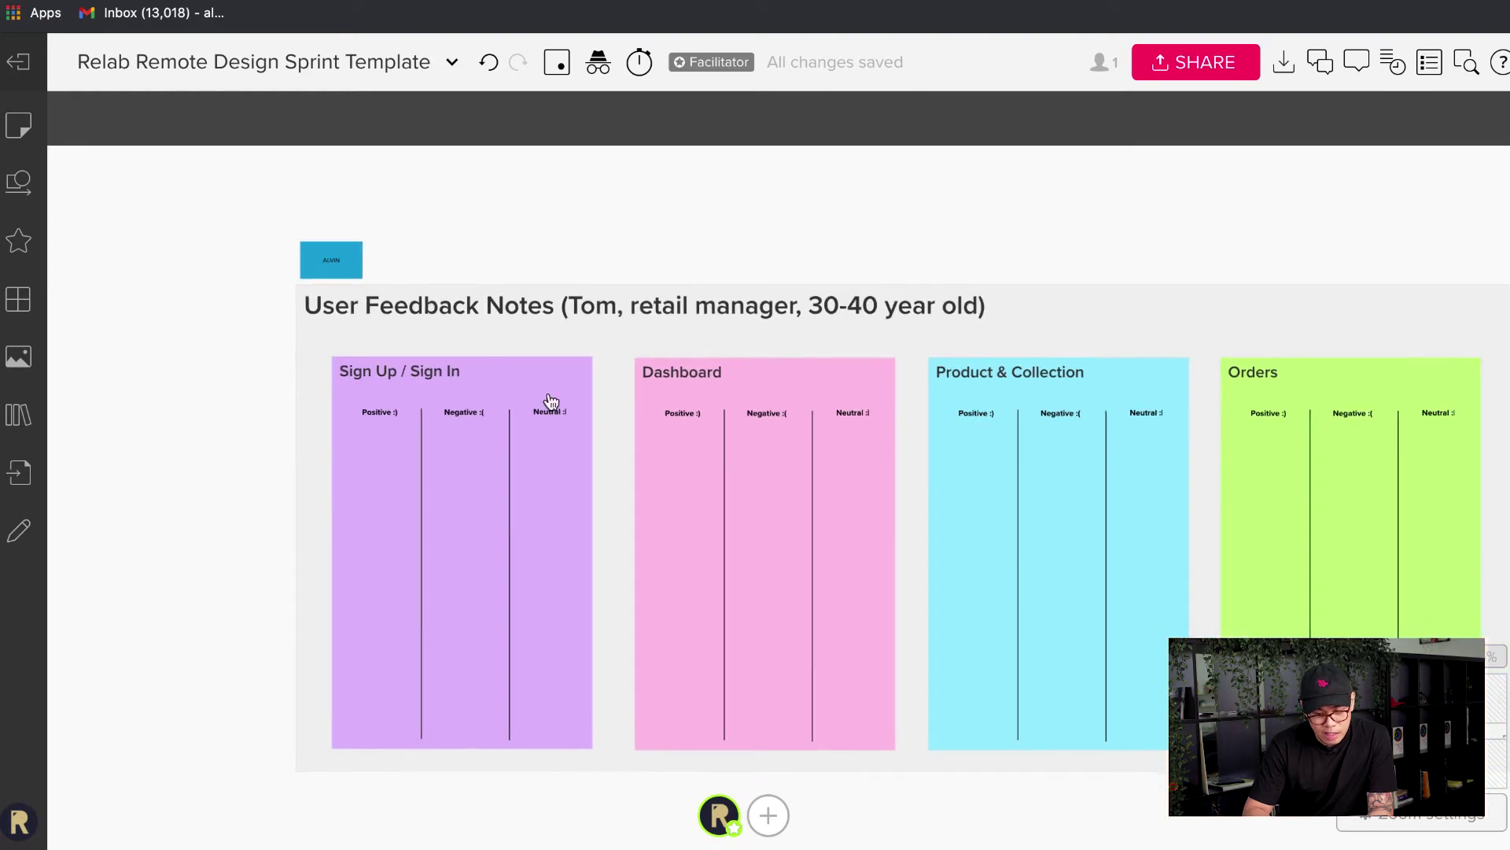
pyautogui.scroll(-2, 472, 755)
pyautogui.hscroll(4, 653, 704)
pyautogui.scroll(3, 653, 704)
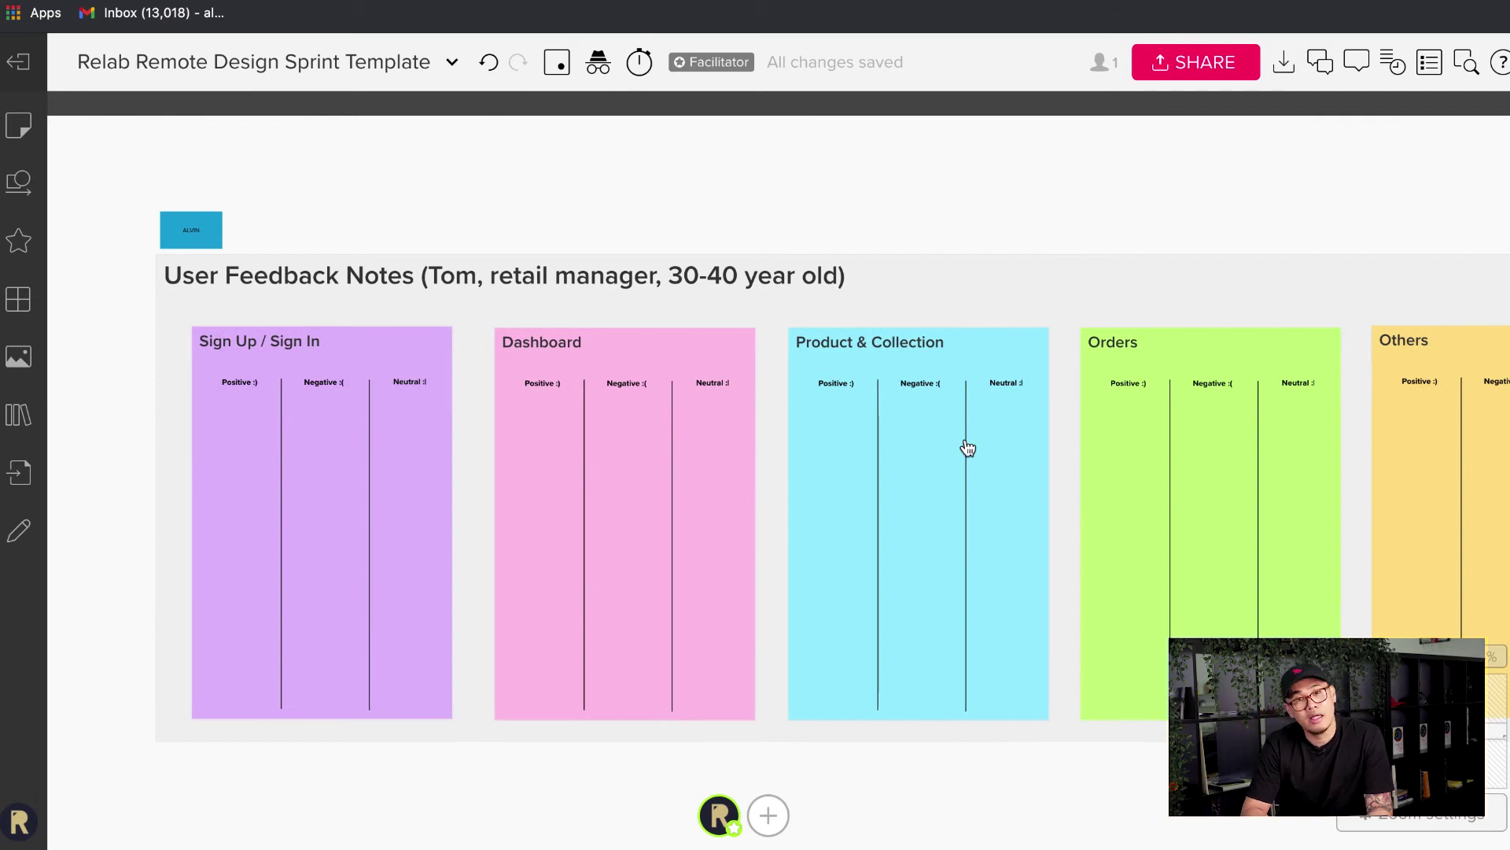
pyautogui.moveTo(191, 229); pyautogui.dragTo(1302, 189)
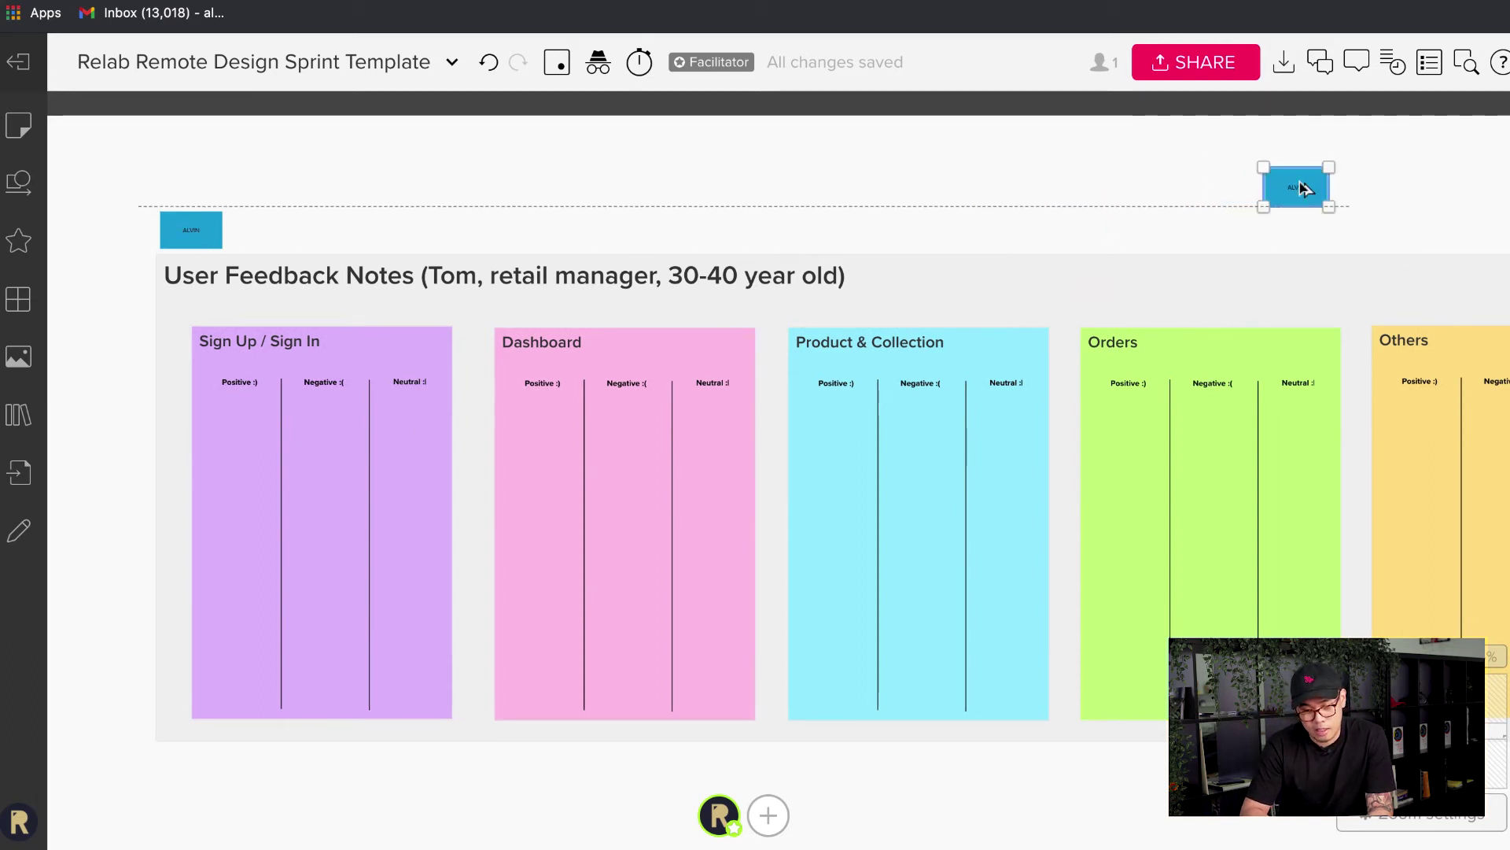
pyautogui.click(1202, 186)
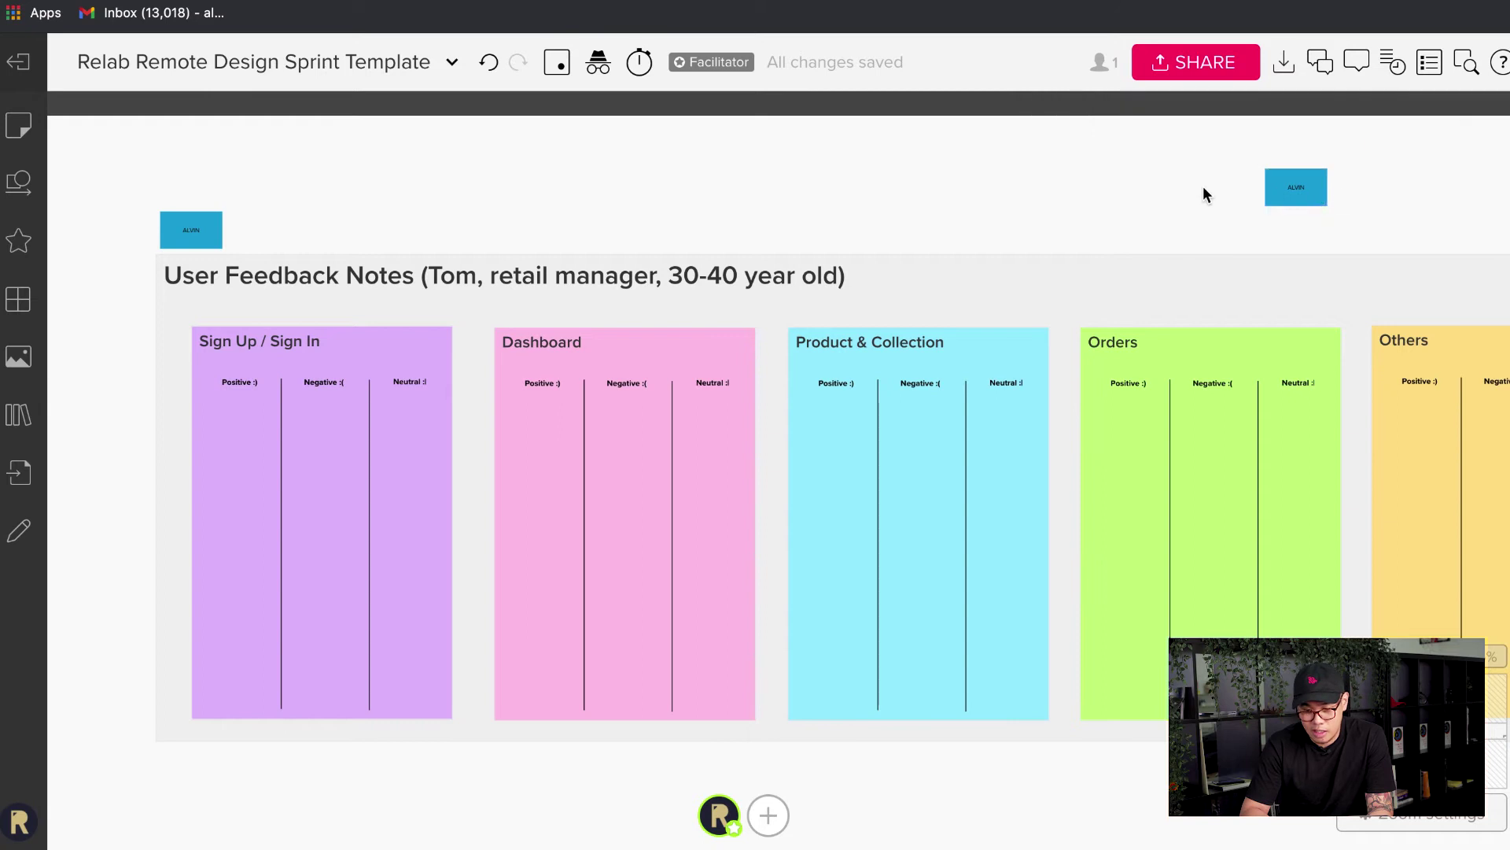
pyautogui.click(1298, 187)
pyautogui.press('Delete')
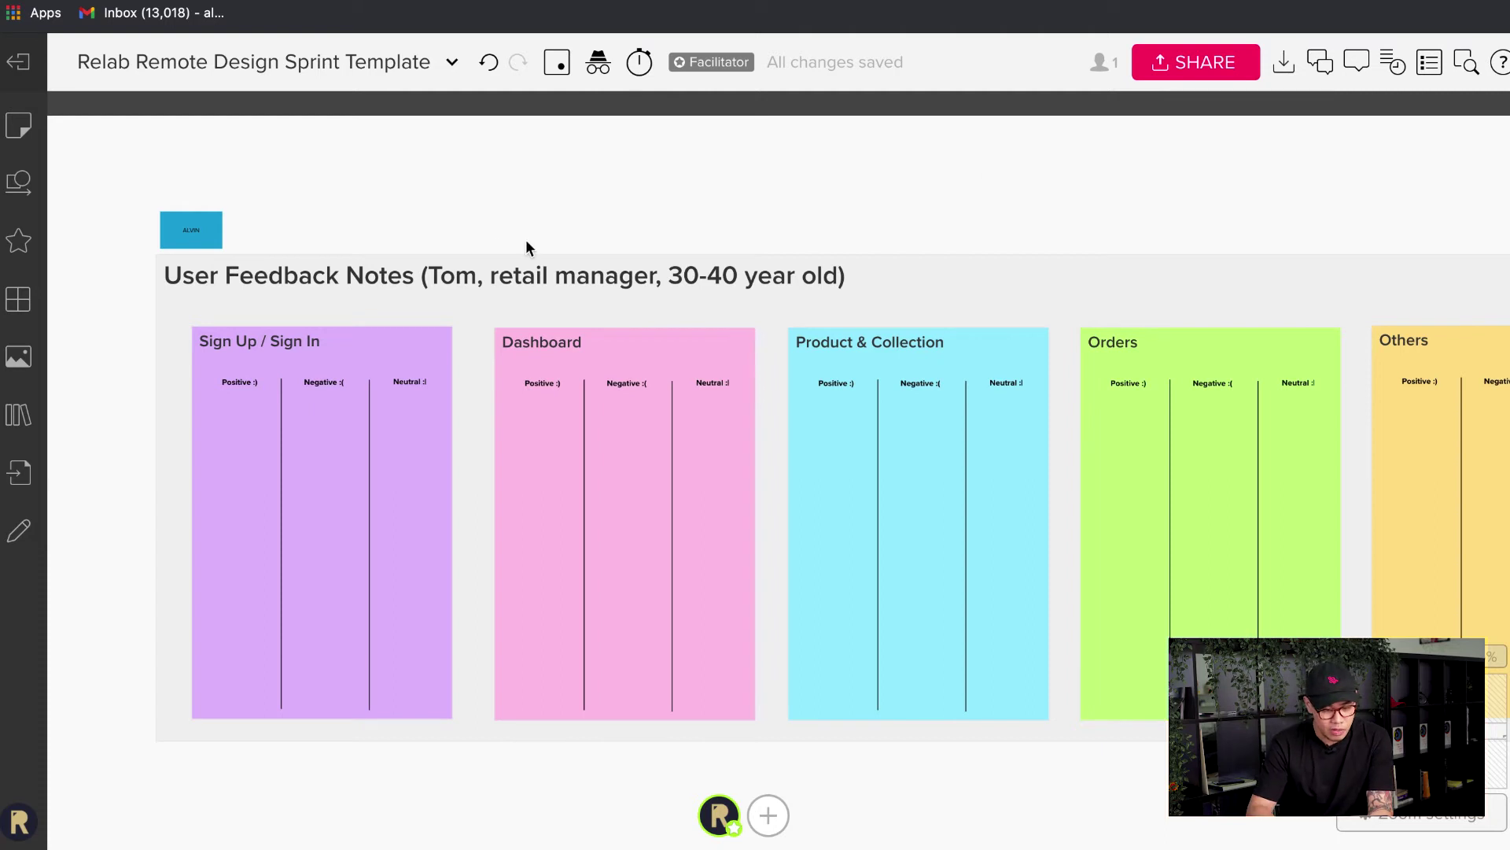
# Nudge the name note slightly left, then scroll back to the Sign Up / Sign In section
pyautogui.moveTo(208, 227); pyautogui.dragTo(201, 229)
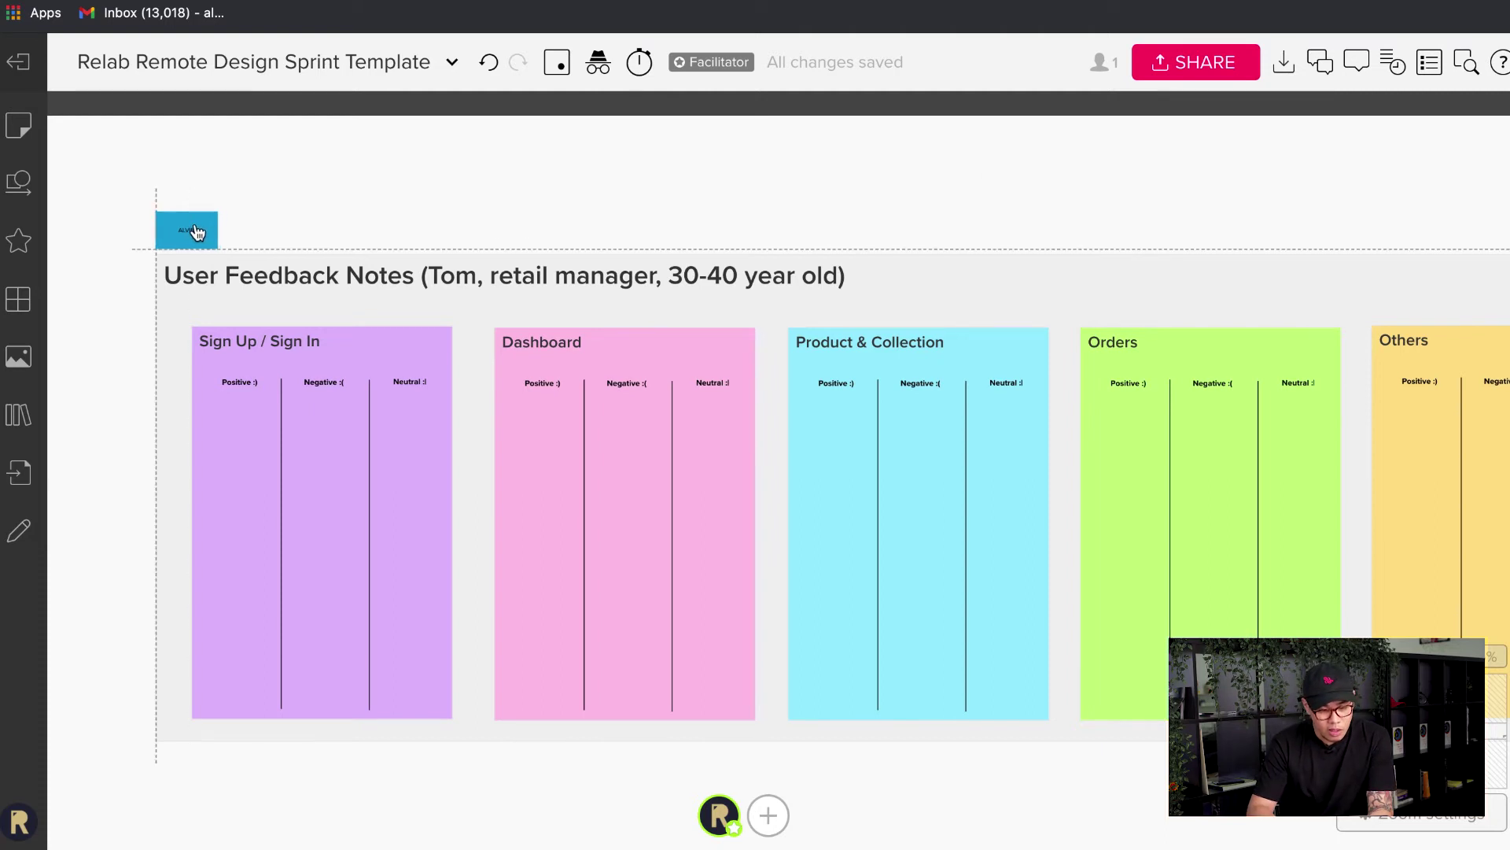
pyautogui.click(379, 238)
pyautogui.scroll(5, 258, 285)
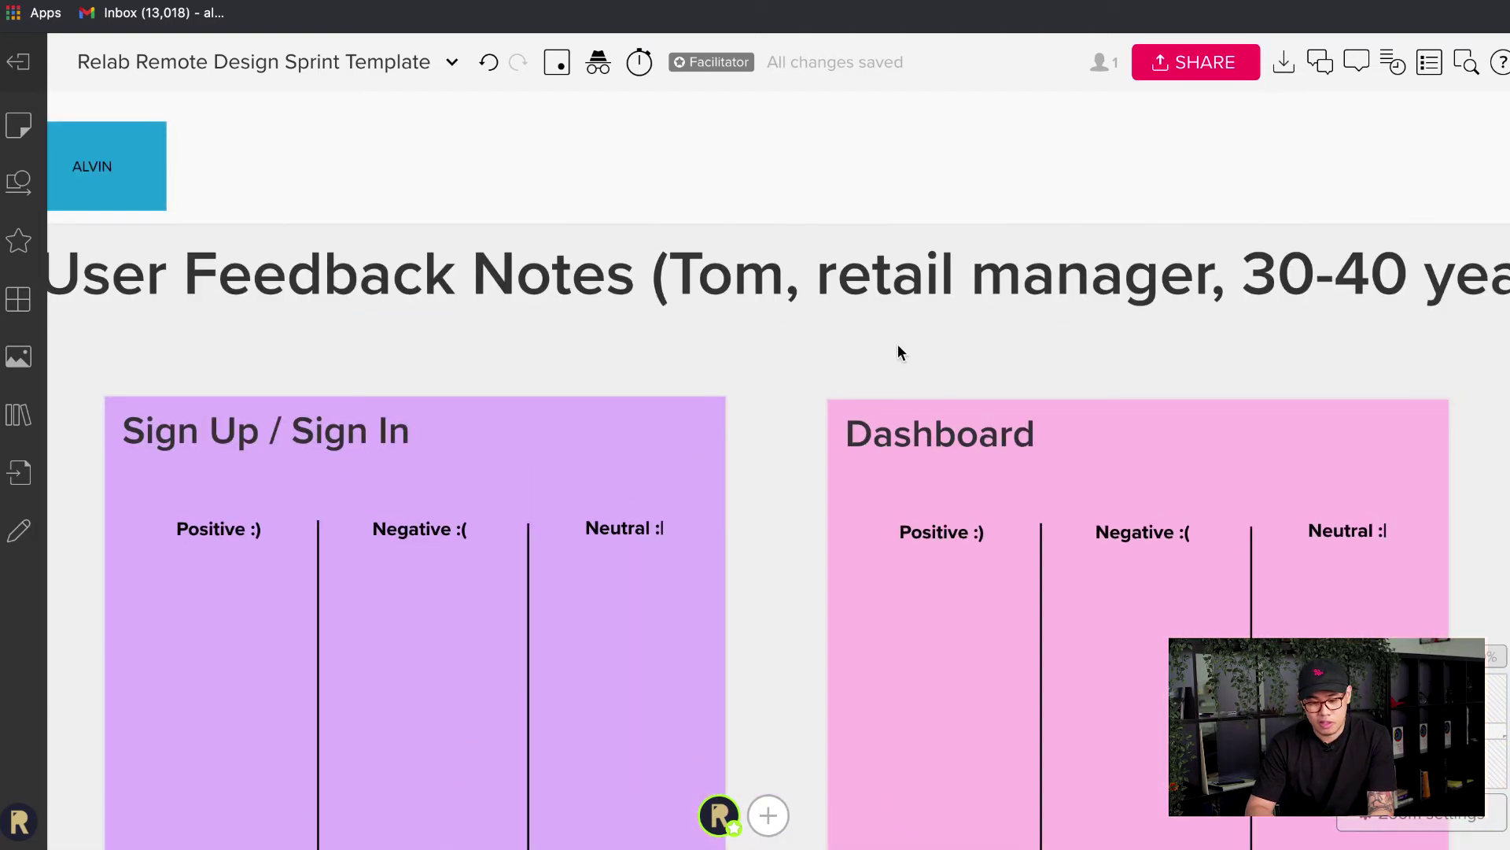
pyautogui.scroll(-2, 899, 343)
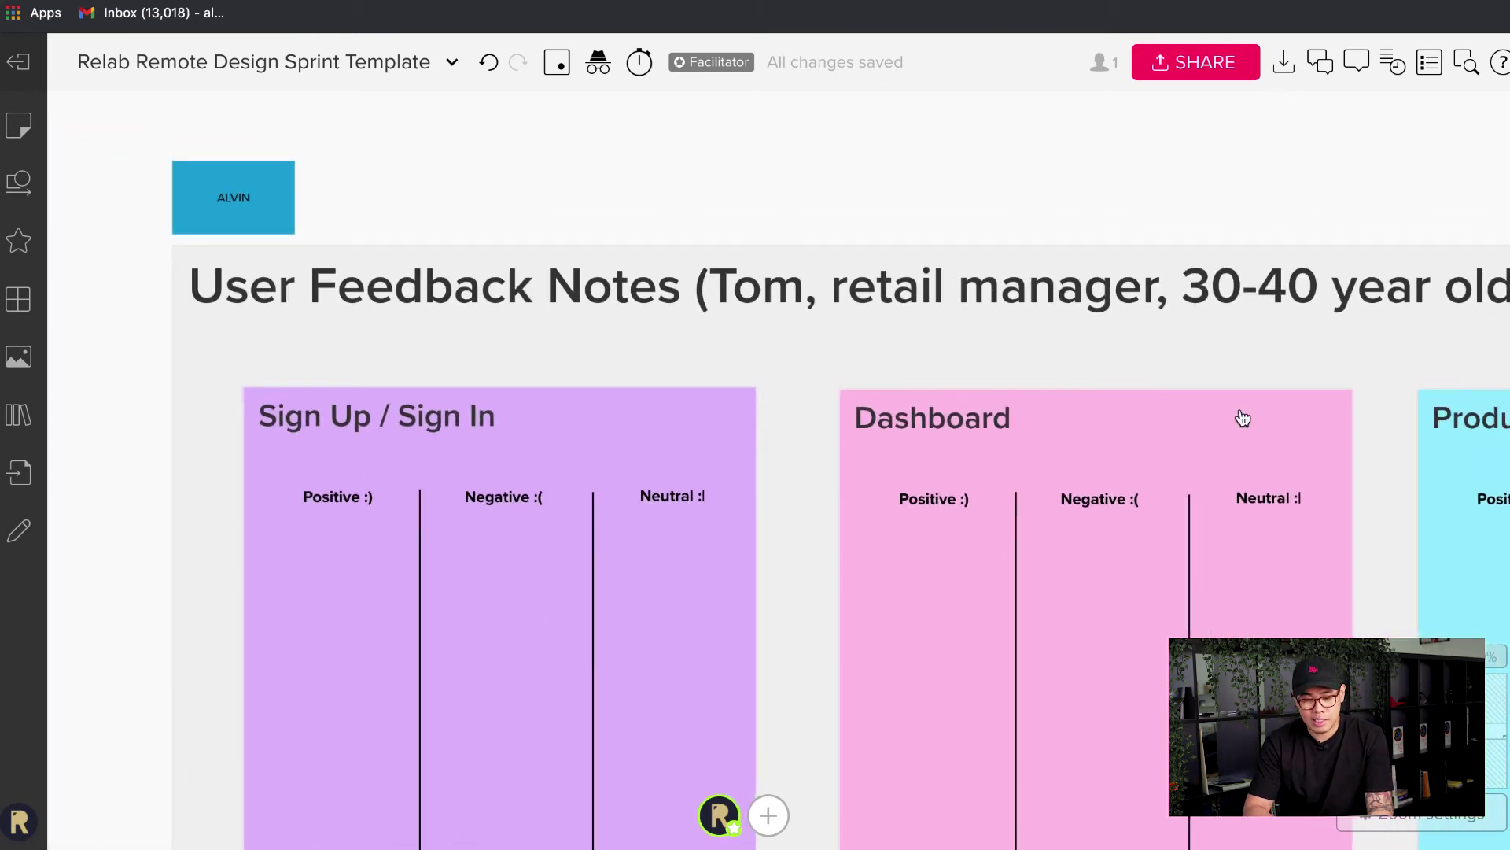
pyautogui.scroll(-3, 1237, 415)
pyautogui.scroll(-2, 701, 388)
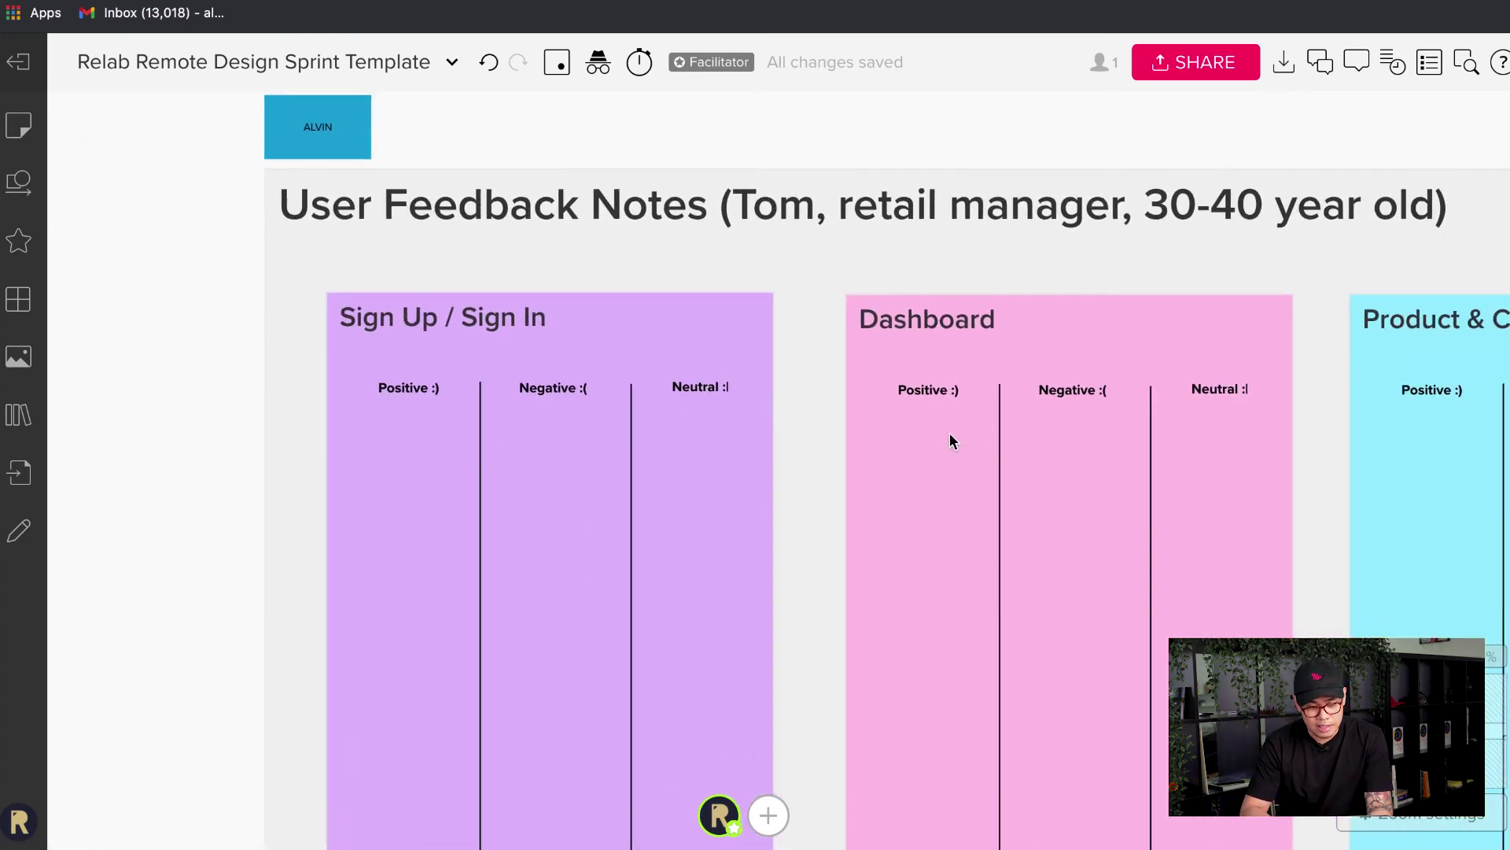
pyautogui.scroll(-2, 950, 437)
pyautogui.hscroll(5, 1250, 357)
pyautogui.scroll(2, 1271, 362)
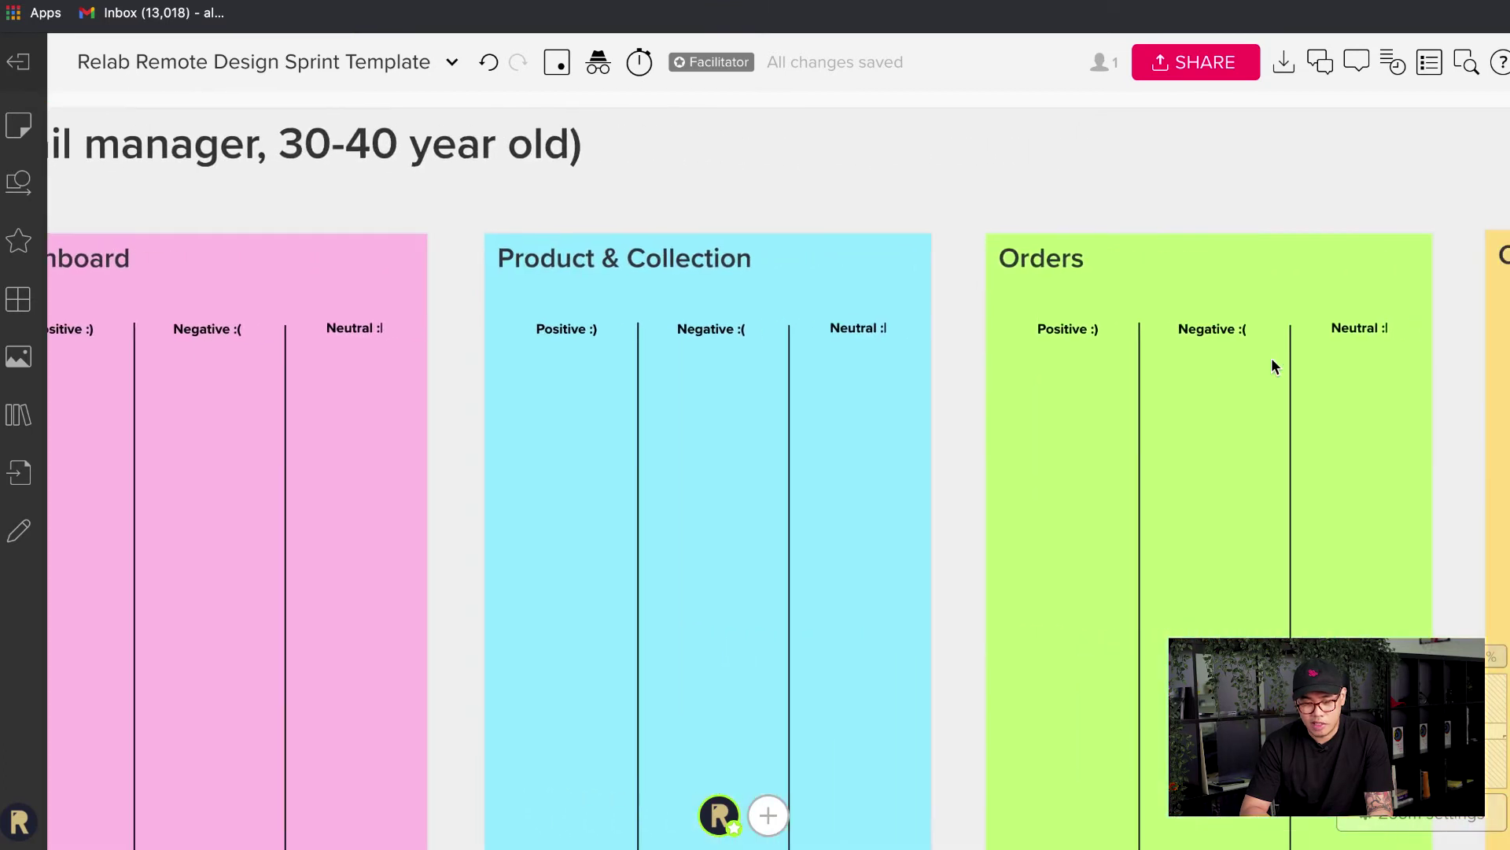
pyautogui.hscroll(3, 1275, 366)
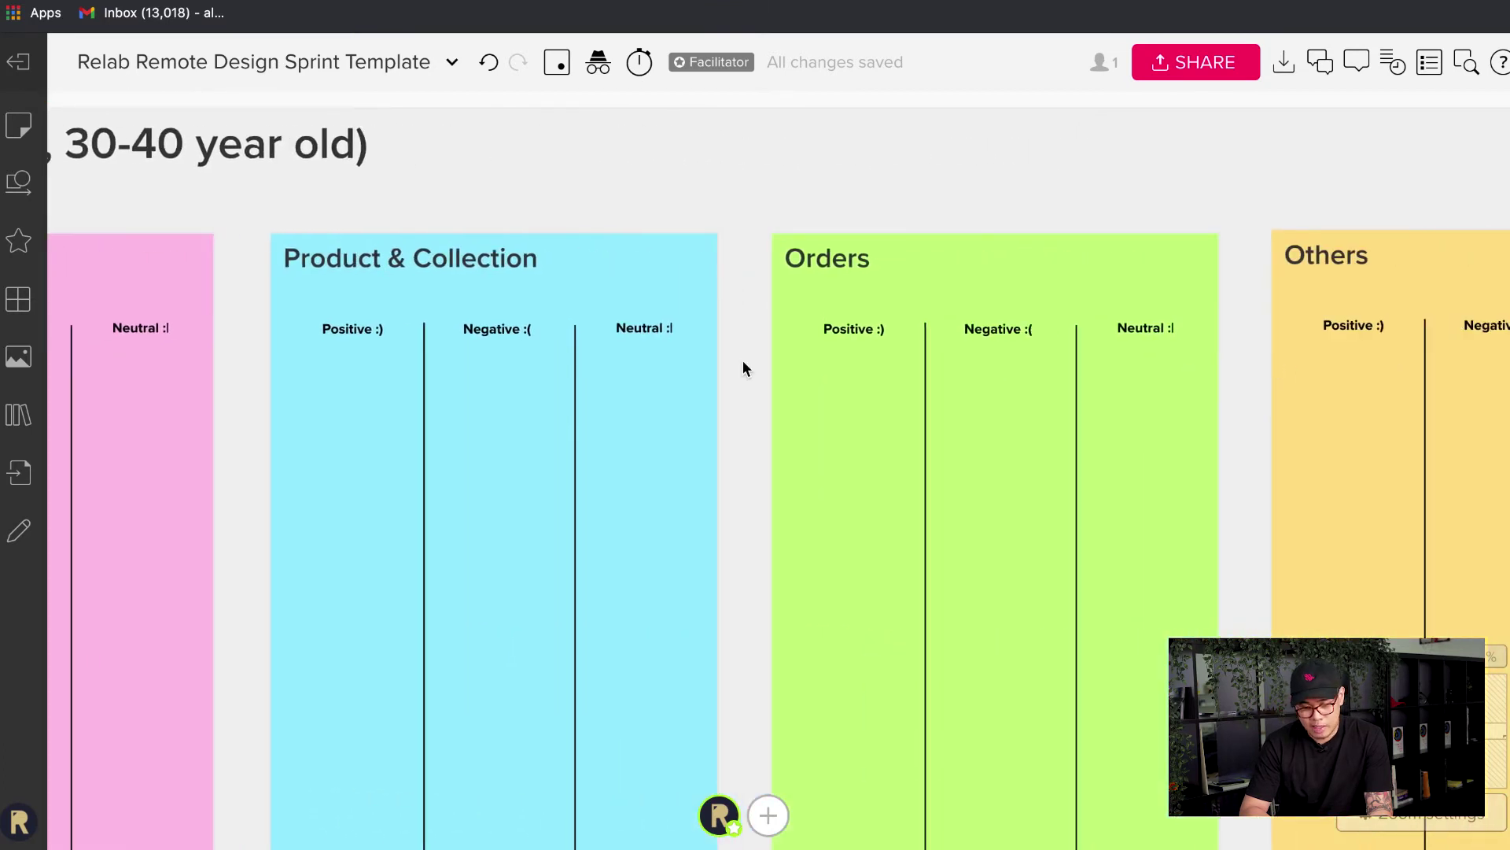
pyautogui.hscroll(-6, 742, 369)
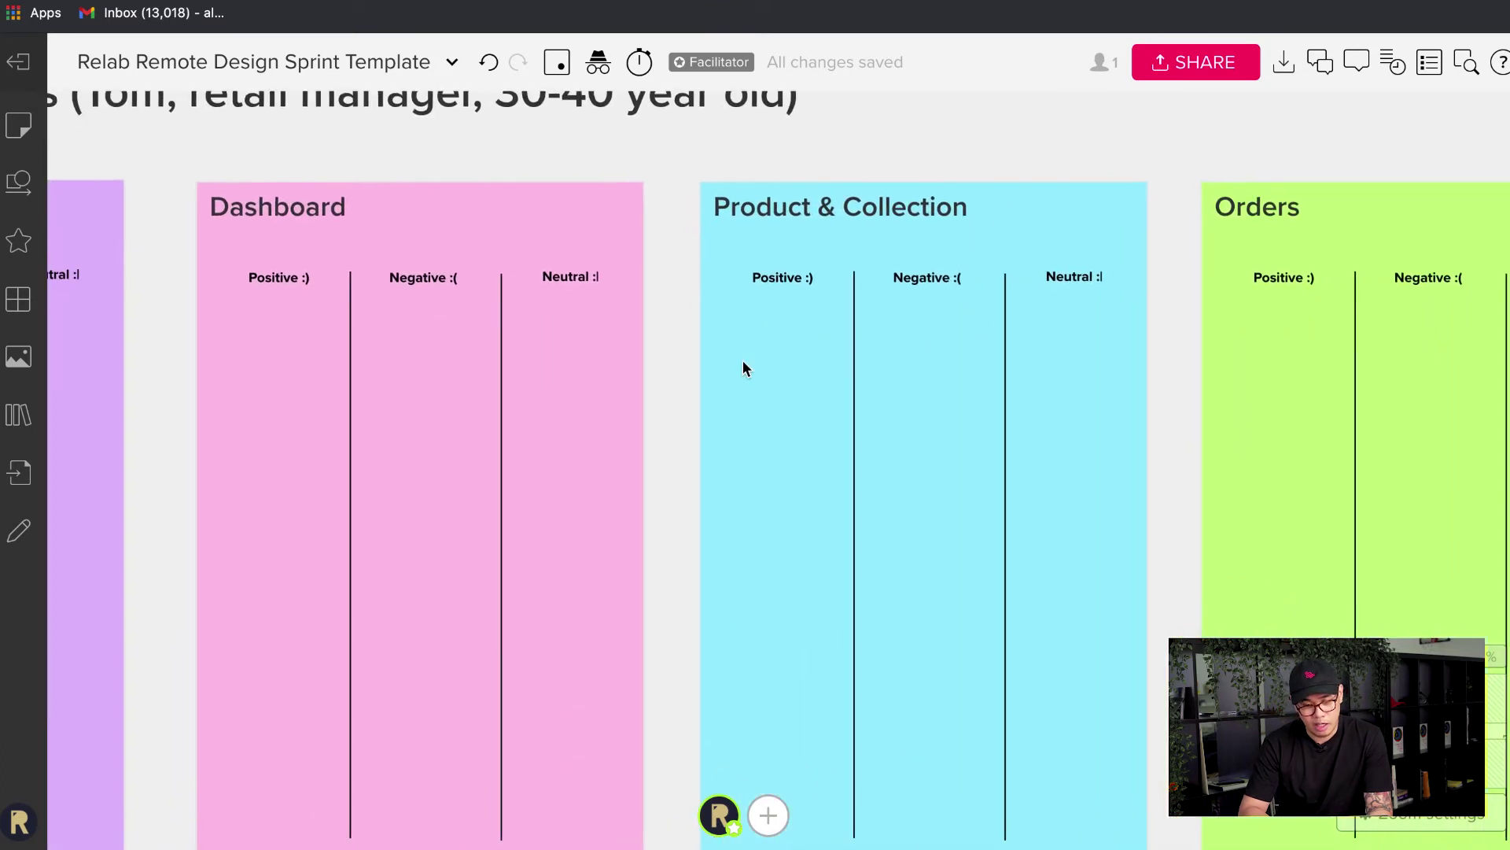
pyautogui.scroll(-3, 553, 338)
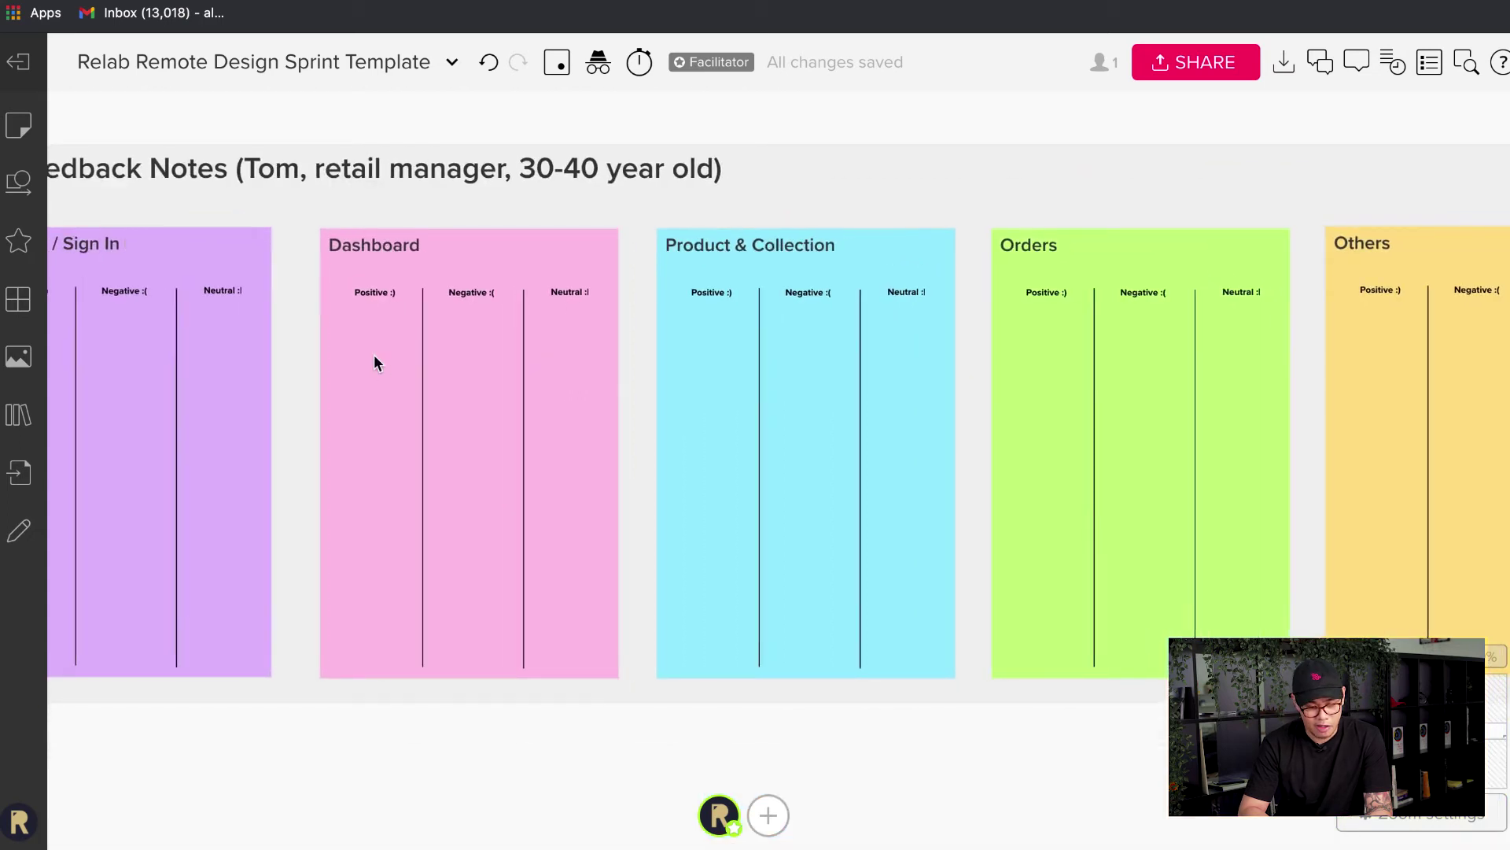
pyautogui.hscroll(-8, 374, 362)
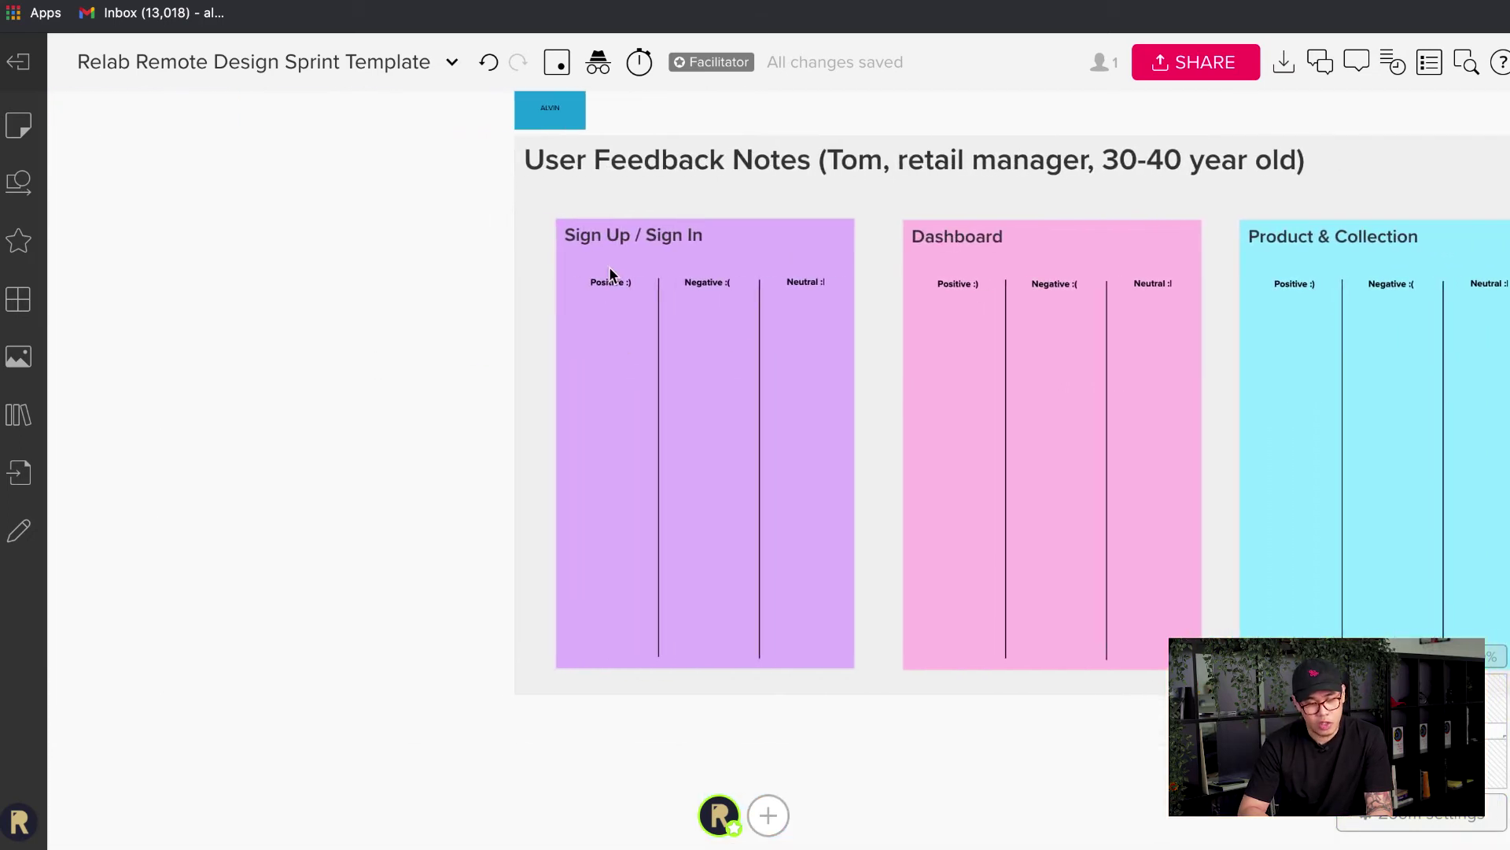
pyautogui.scroll(5, 610, 274)
pyautogui.scroll(4, 610, 274)
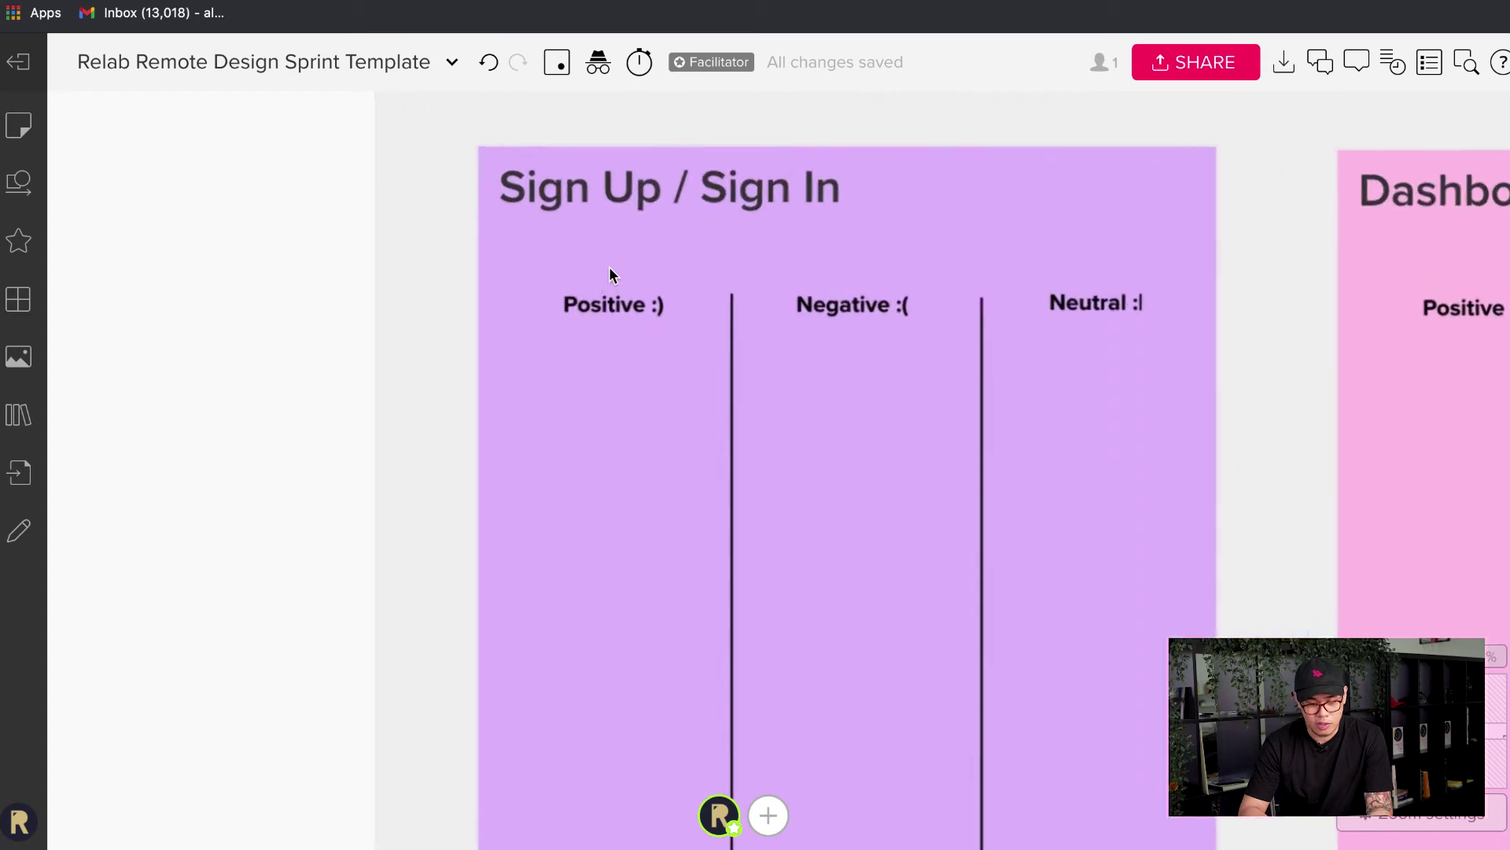
pyautogui.hscroll(2, 610, 274)
pyautogui.scroll(4, 611, 274)
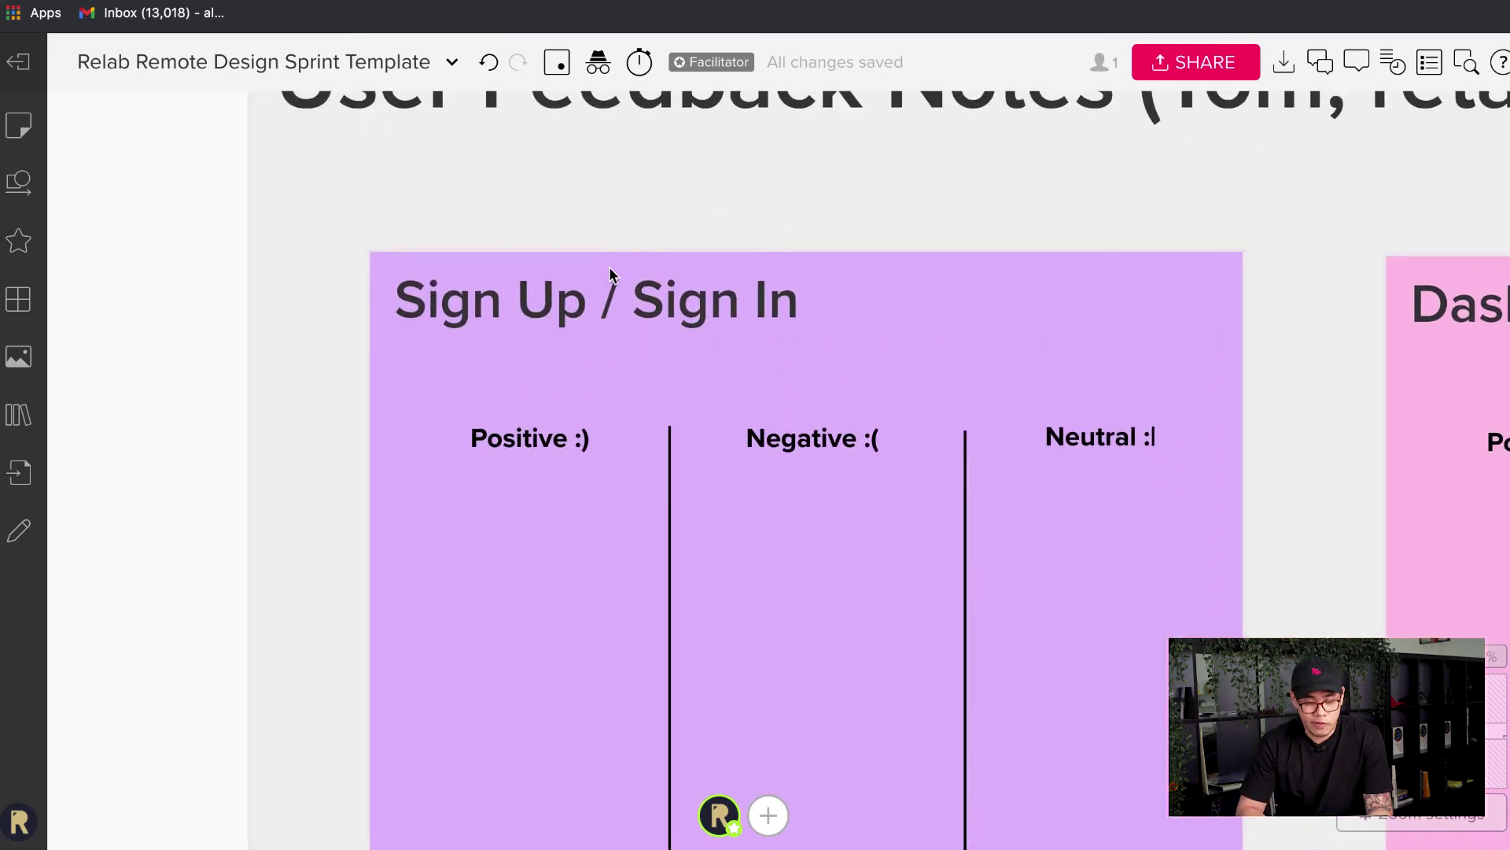
pyautogui.scroll(-1, 610, 274)
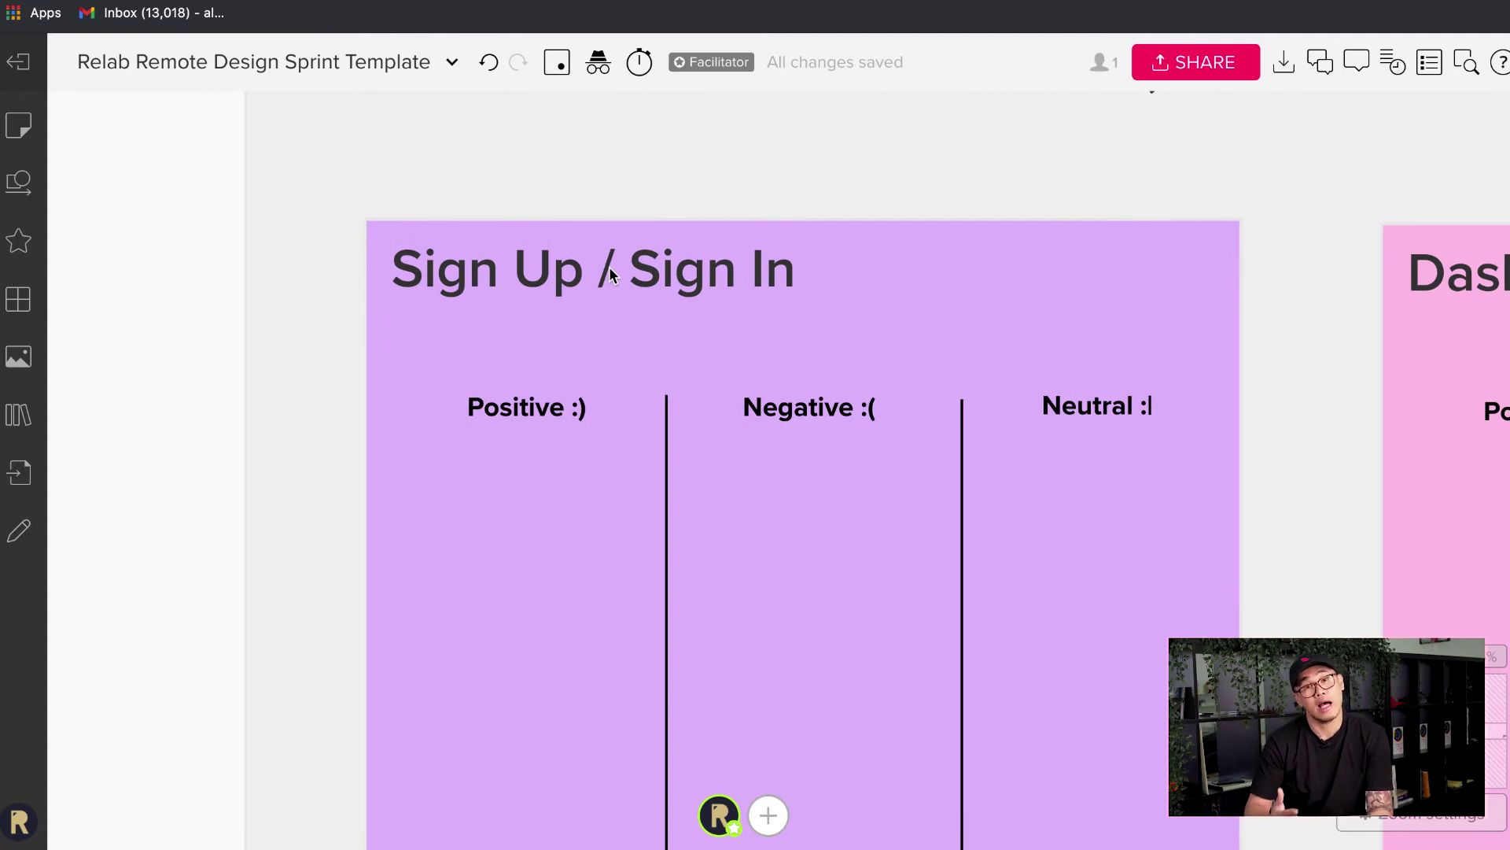
pyautogui.scroll(-2, 611, 271)
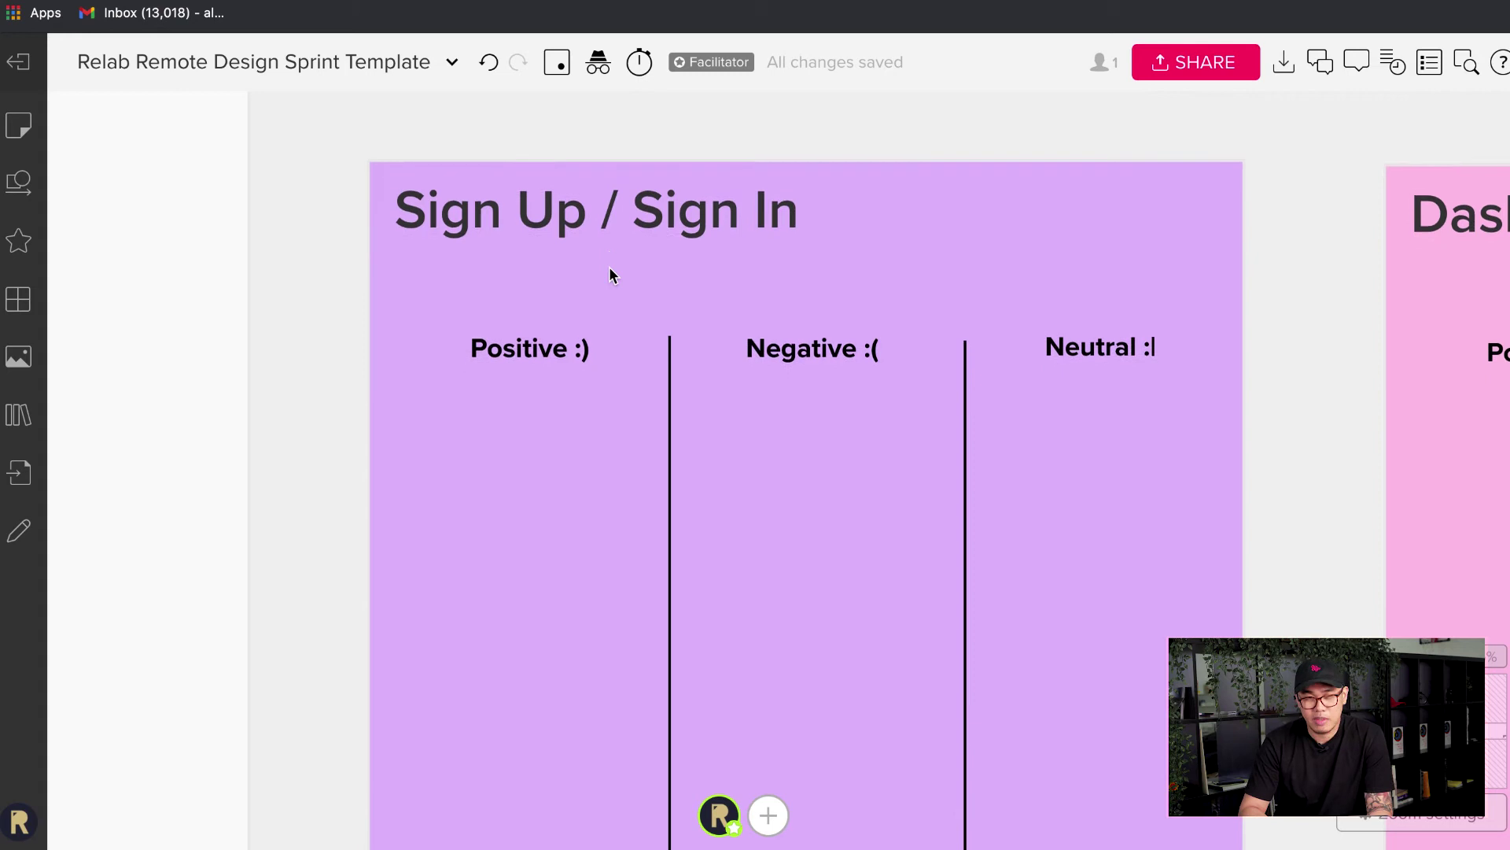
pyautogui.scroll(-2, 611, 271)
pyautogui.scroll(-1, 611, 271)
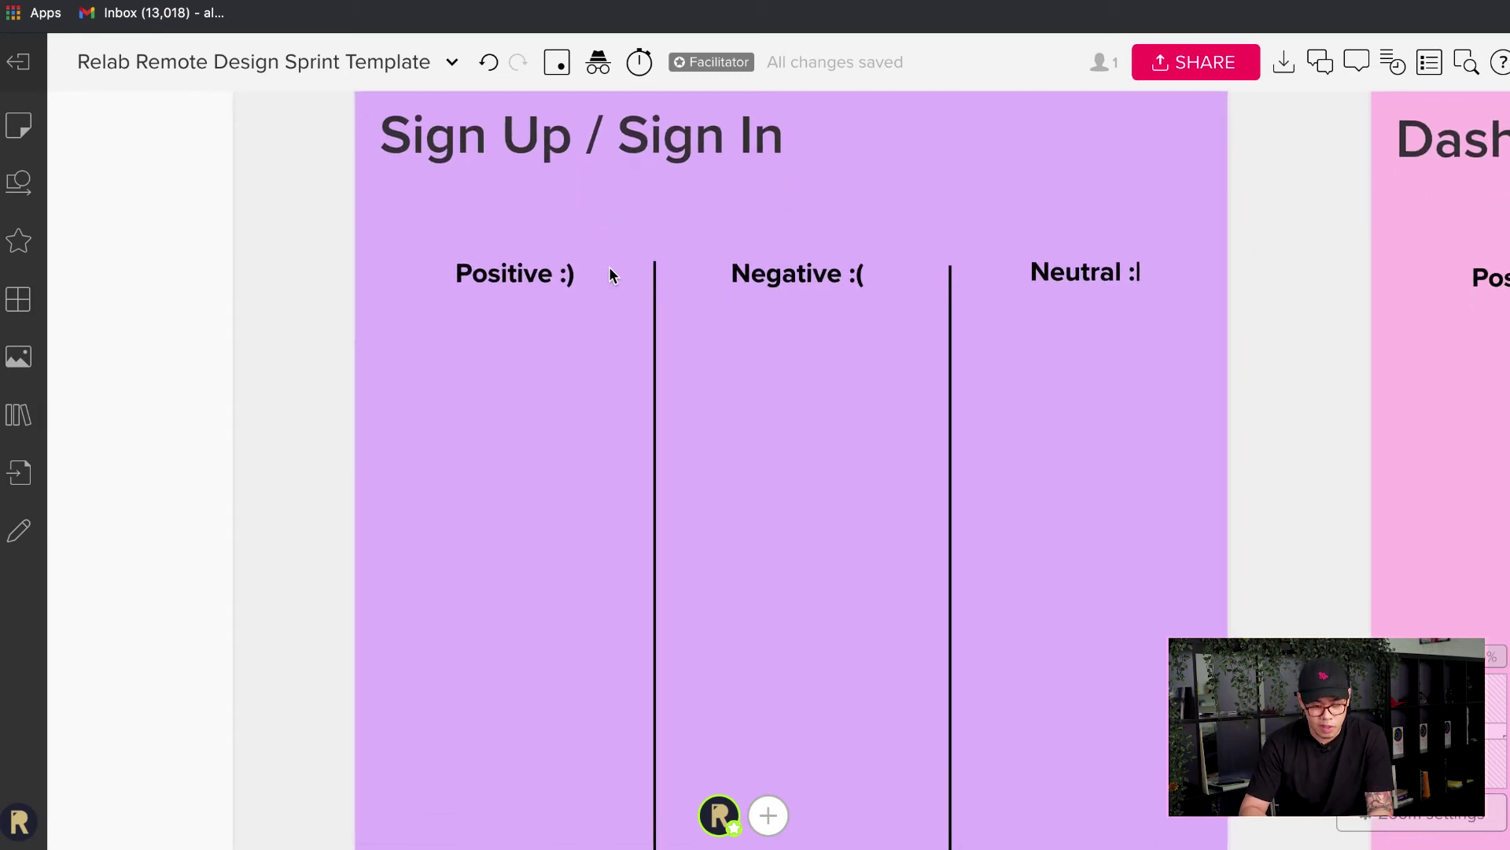
# Add a blank light-yellow wide-rectangle sticky at the top of the Positive column
pyautogui.doubleClick(514, 370)
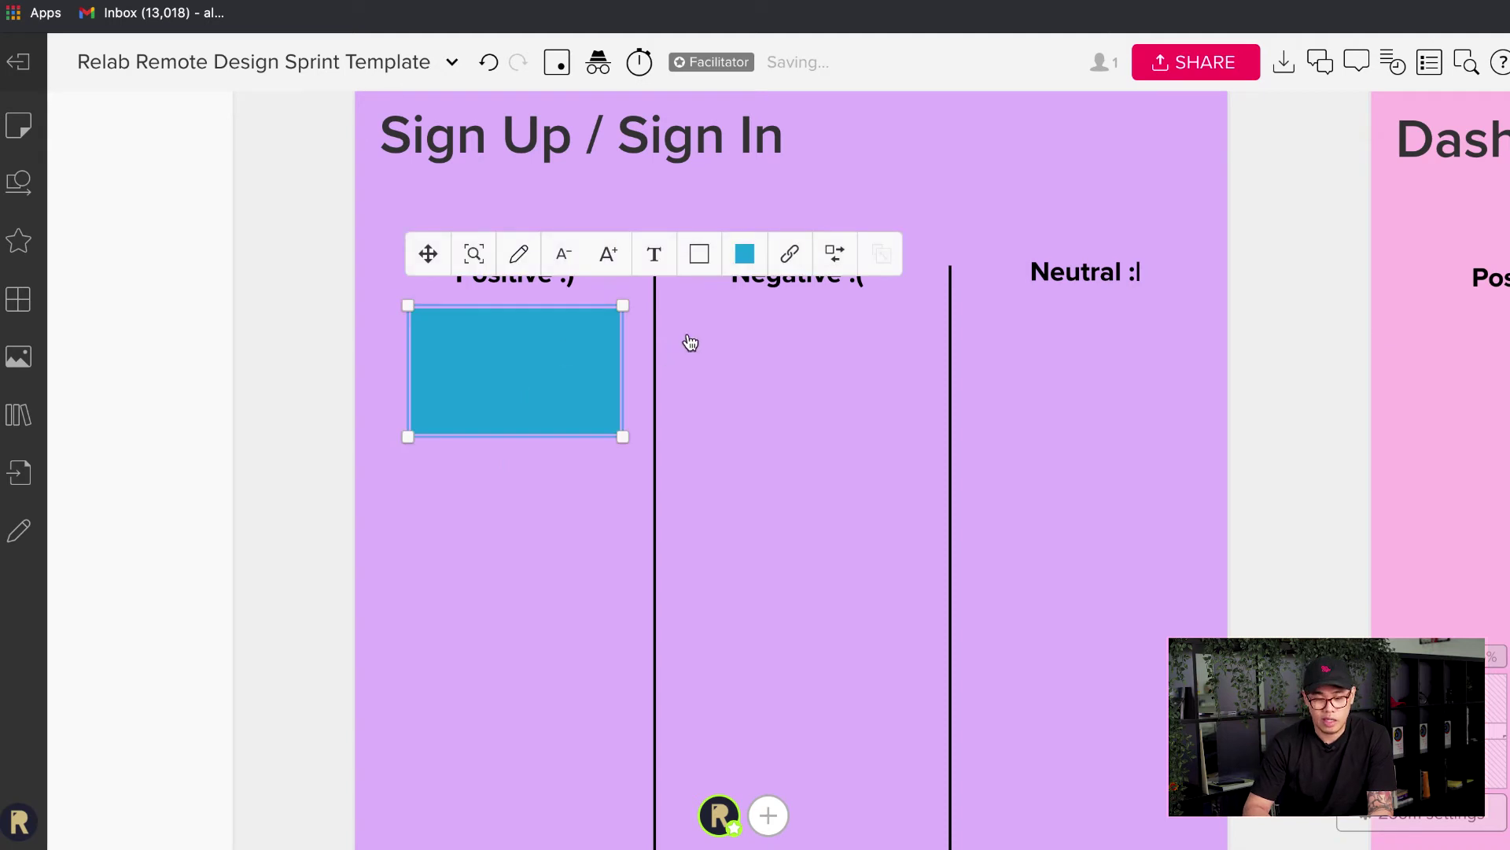
pyautogui.click(835, 252)
pyautogui.click(842, 310)
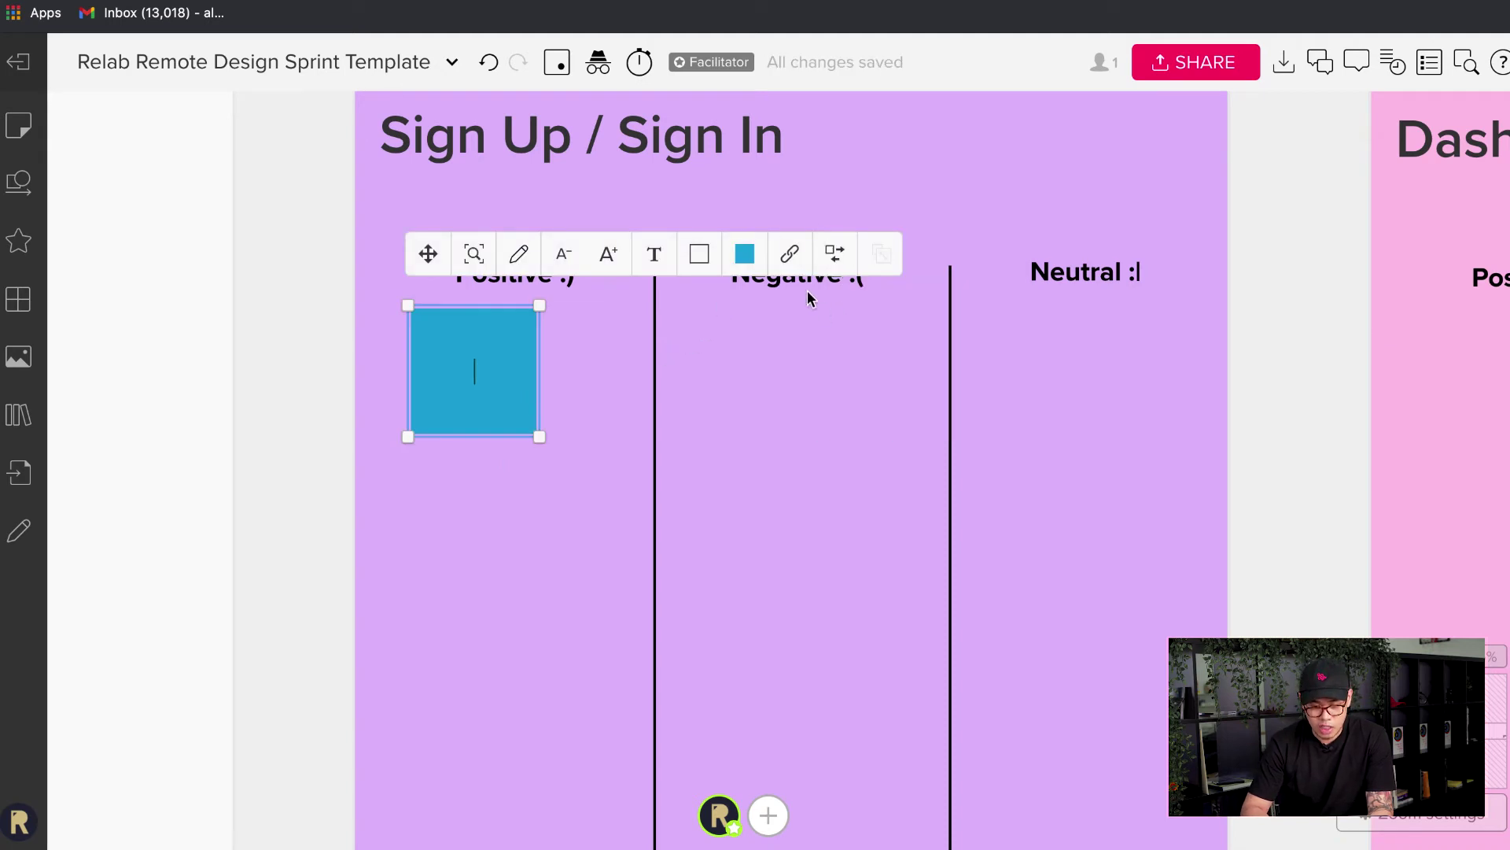
pyautogui.click(745, 256)
pyautogui.click(629, 350)
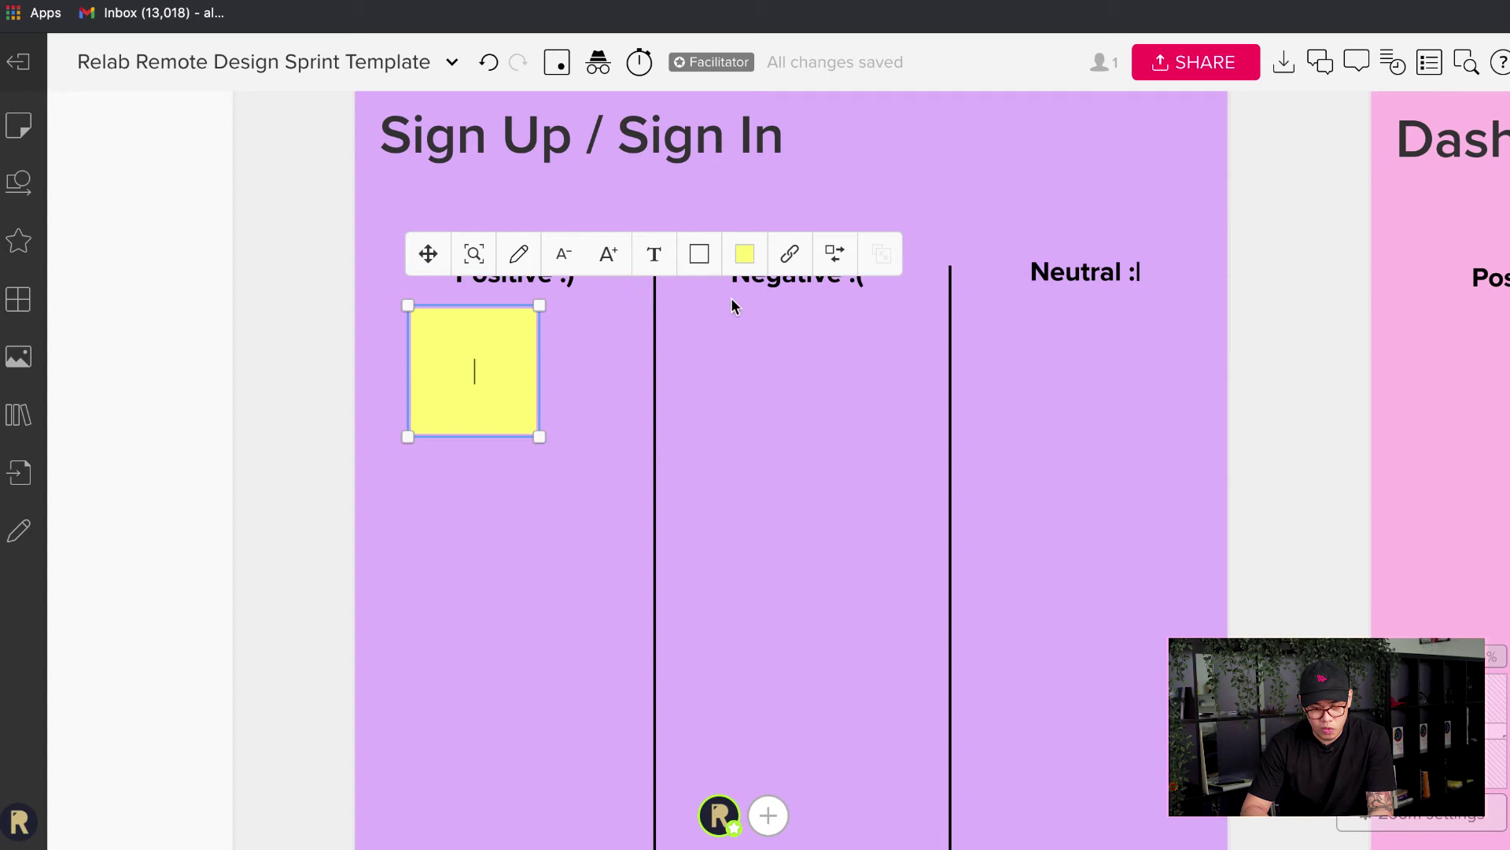
pyautogui.click(832, 255)
pyautogui.click(890, 314)
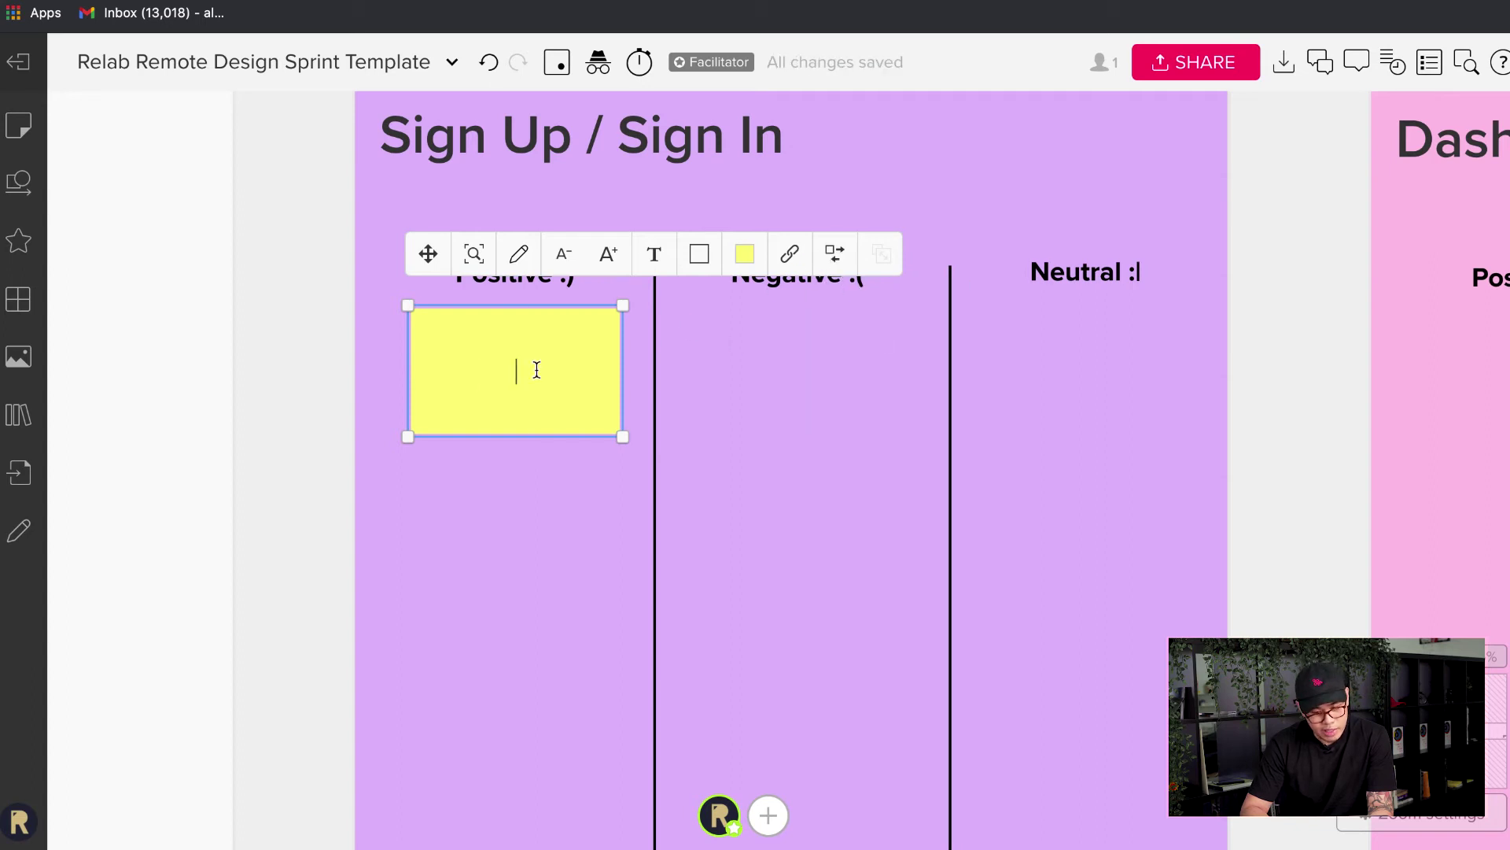
pyautogui.click(253, 455)
pyautogui.scroll(3, 572, 364)
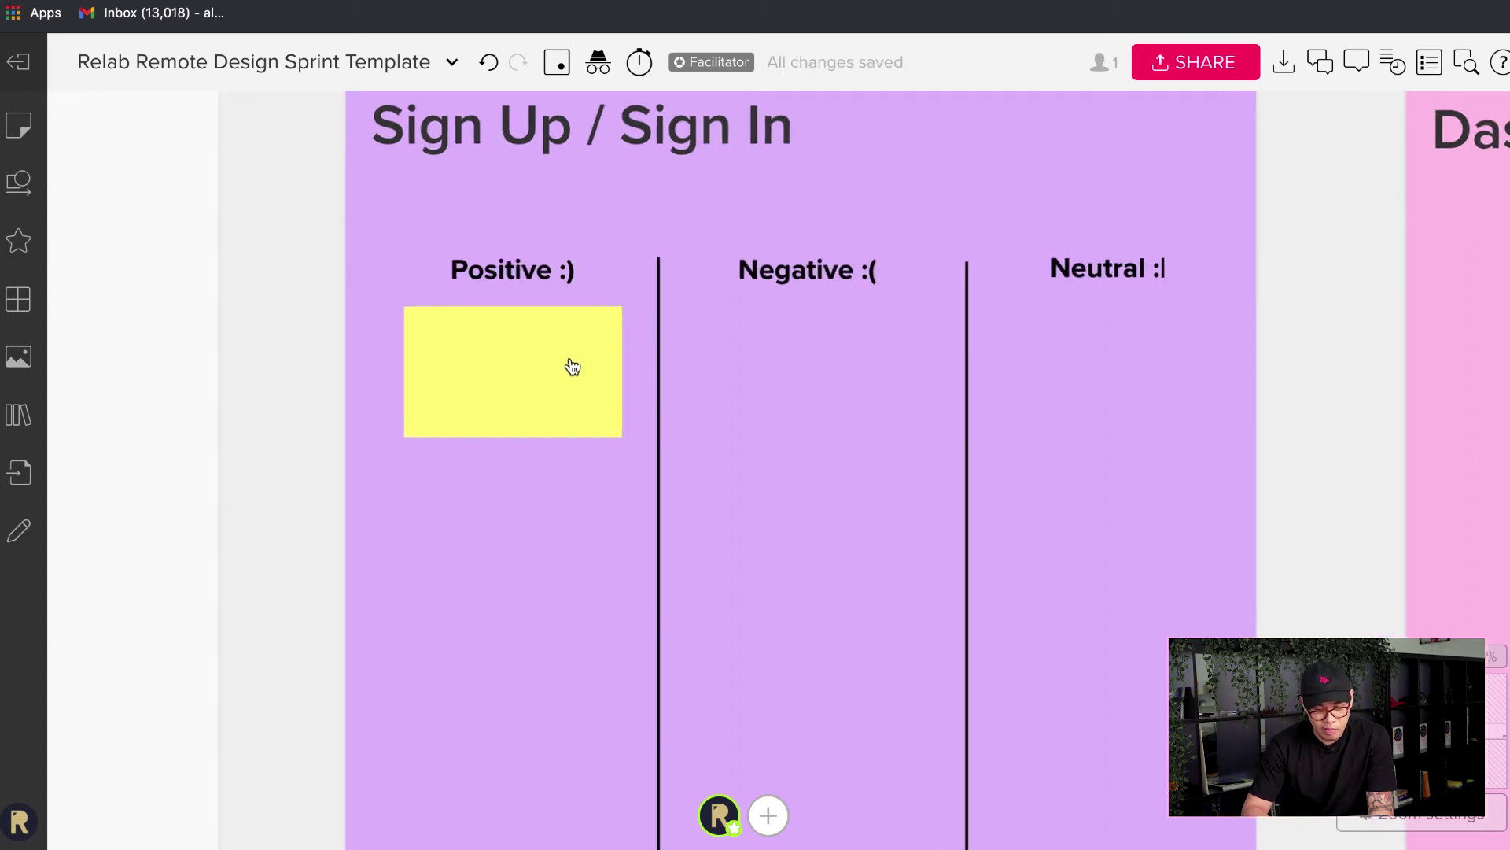
pyautogui.moveTo(525, 380); pyautogui.dragTo(529, 395)
pyautogui.click(530, 395)
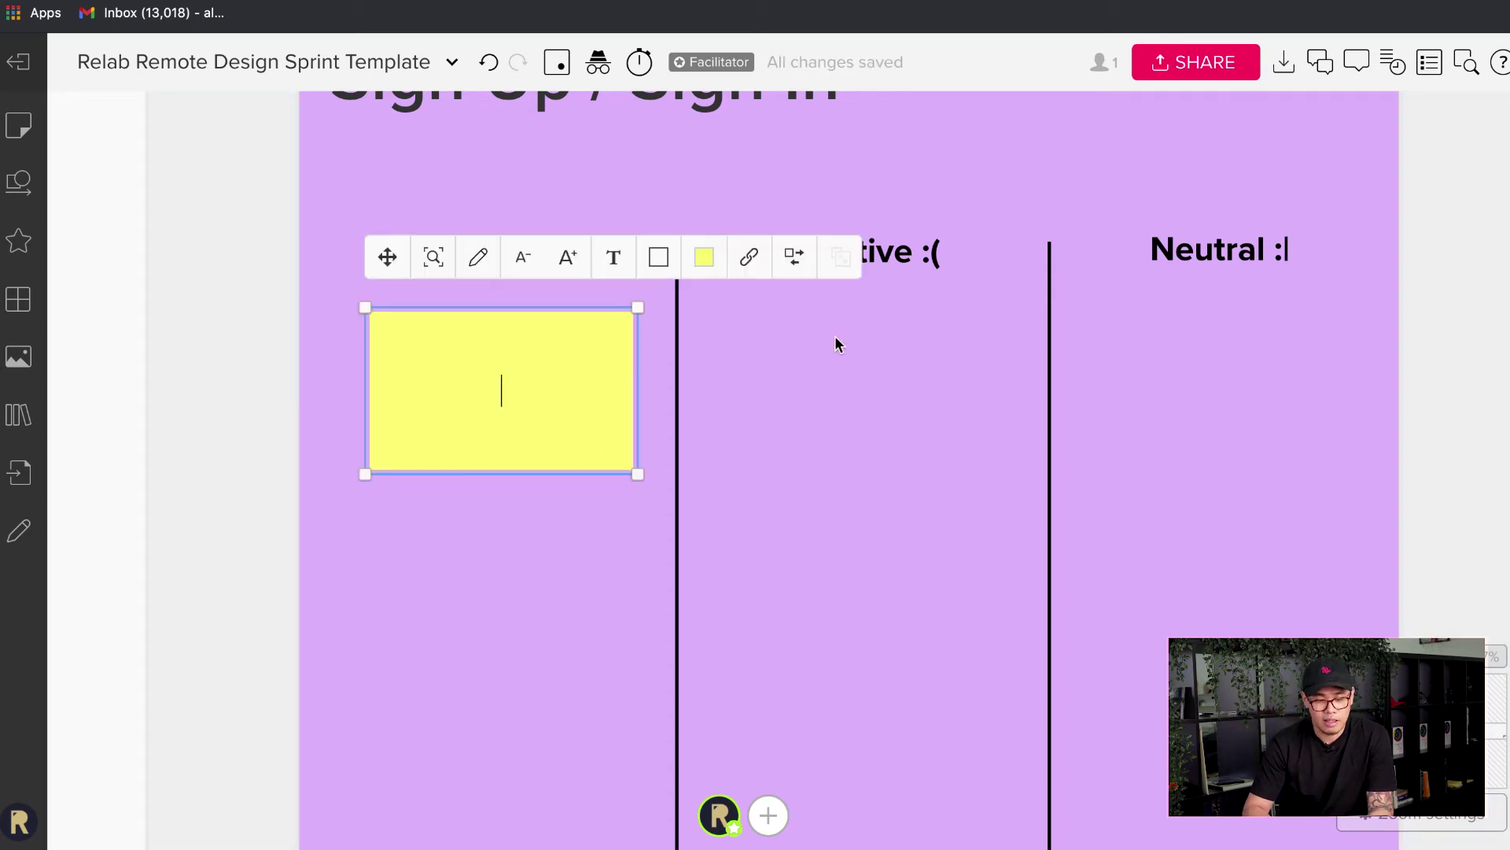
pyautogui.click(896, 400)
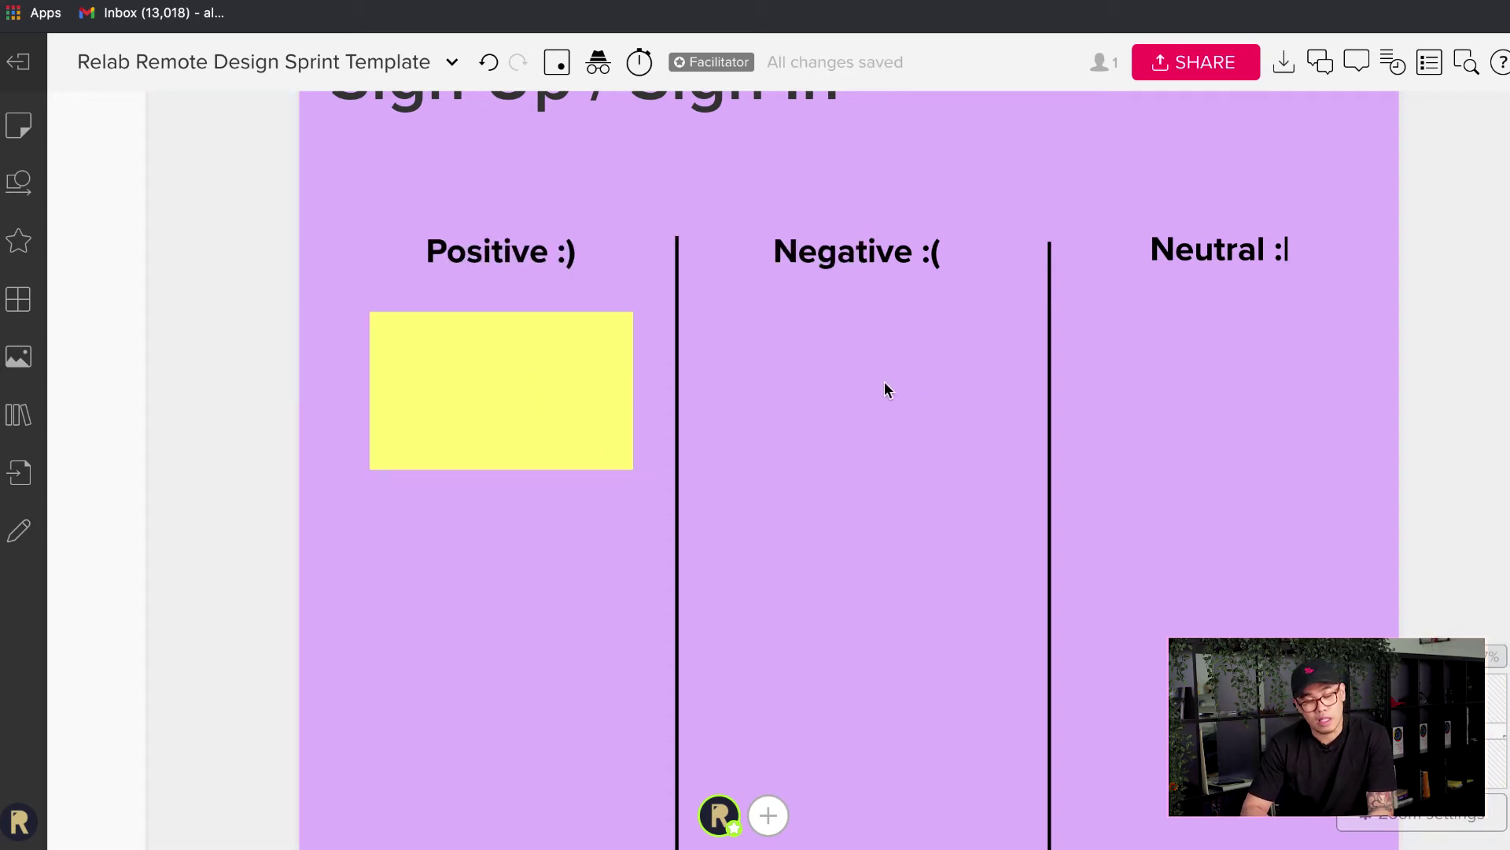
# Add a Negative note reading 'It would be great to have a Facebook sign up feature'
pyautogui.doubleClick(881, 390)
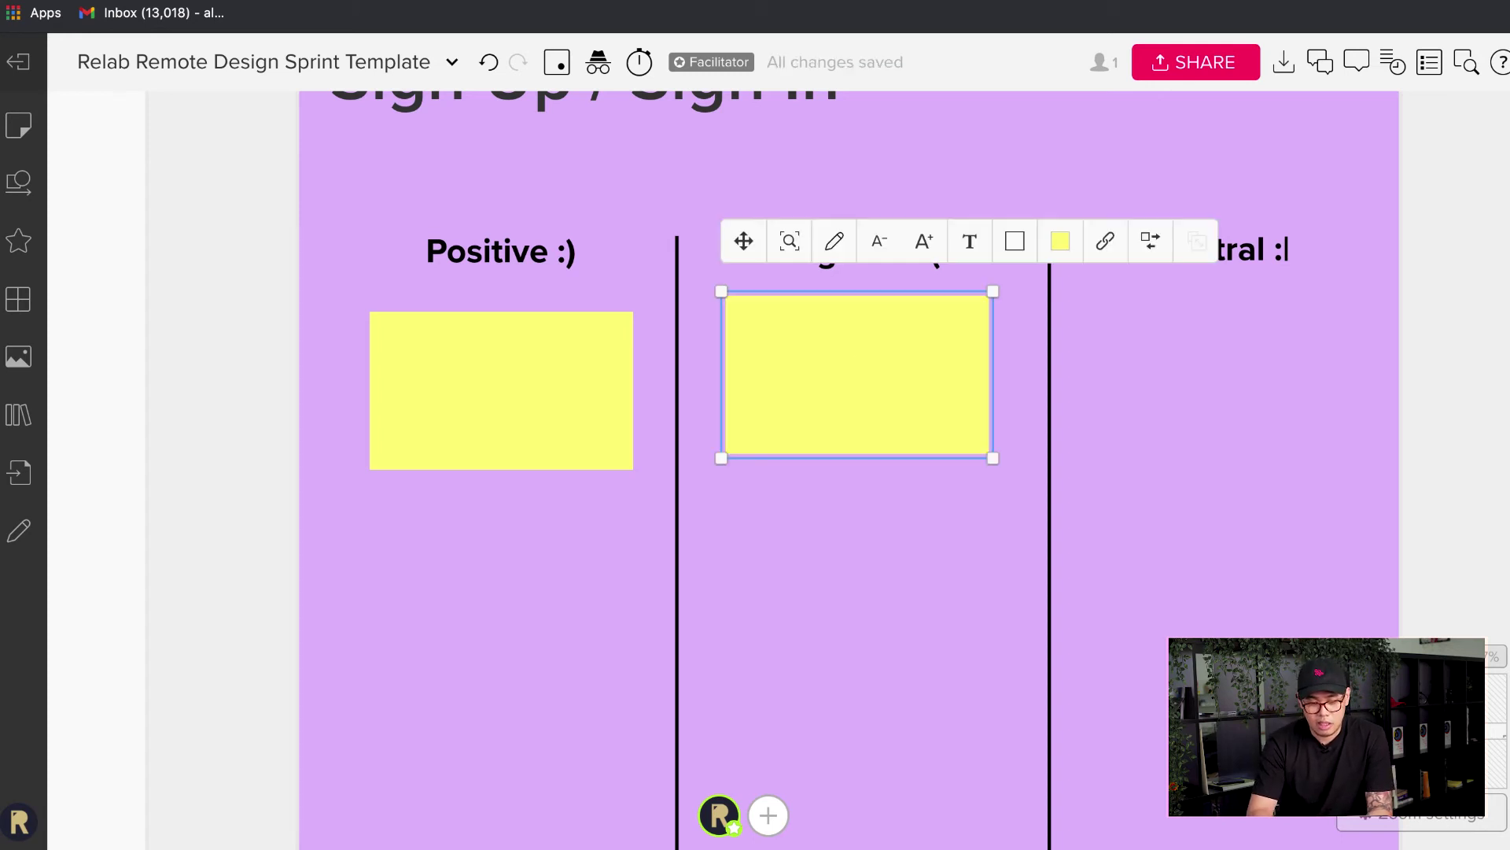
pyautogui.write('It would great')
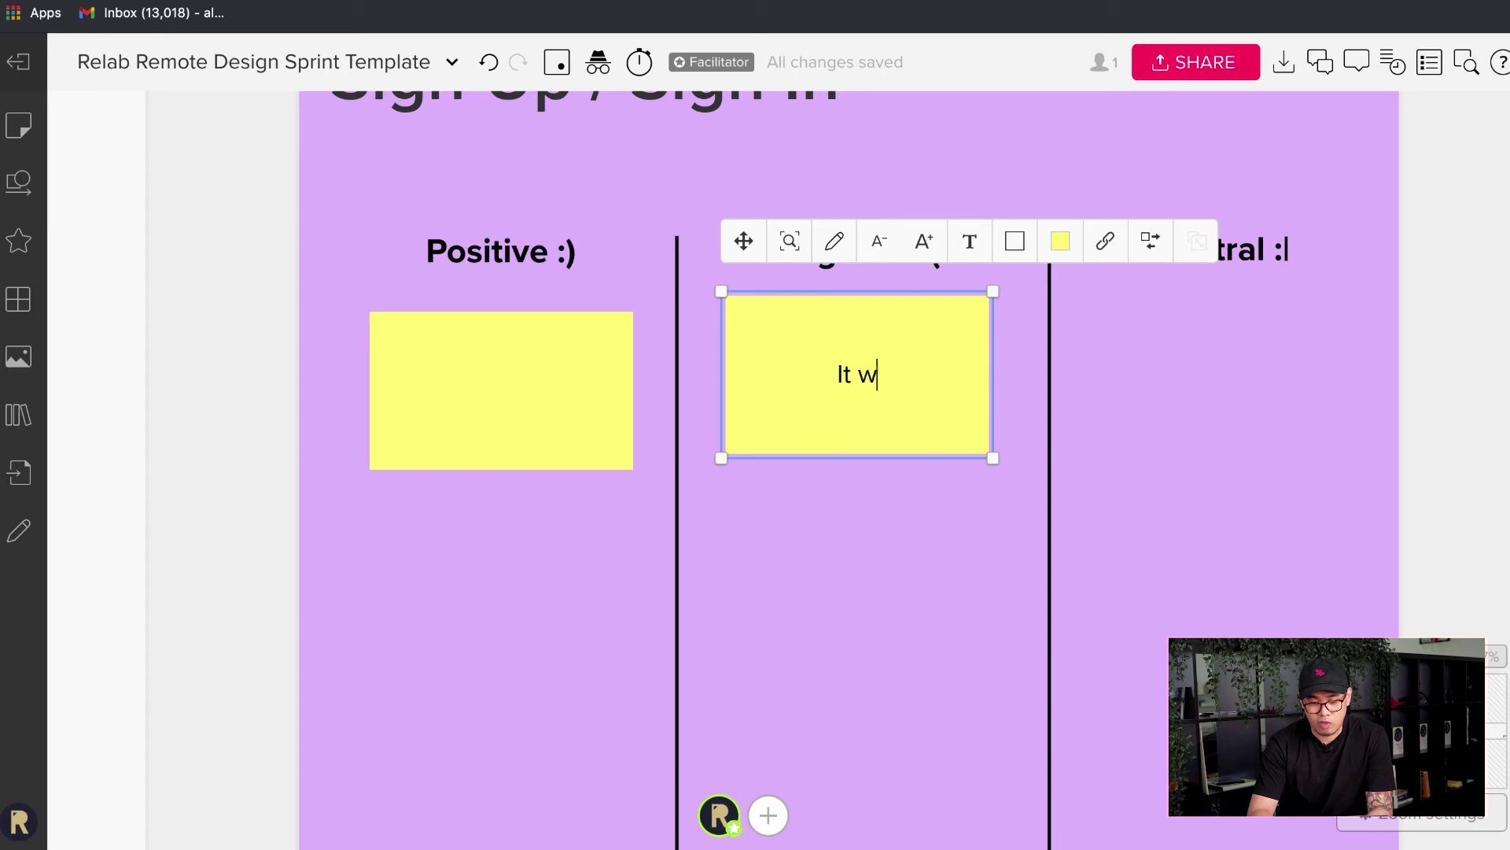
pyautogui.press('BackSpace')
pyautogui.press('BackSpace')
pyautogui.press('BackSpace')
pyautogui.press('BackSpace')
pyautogui.press('BackSpace')
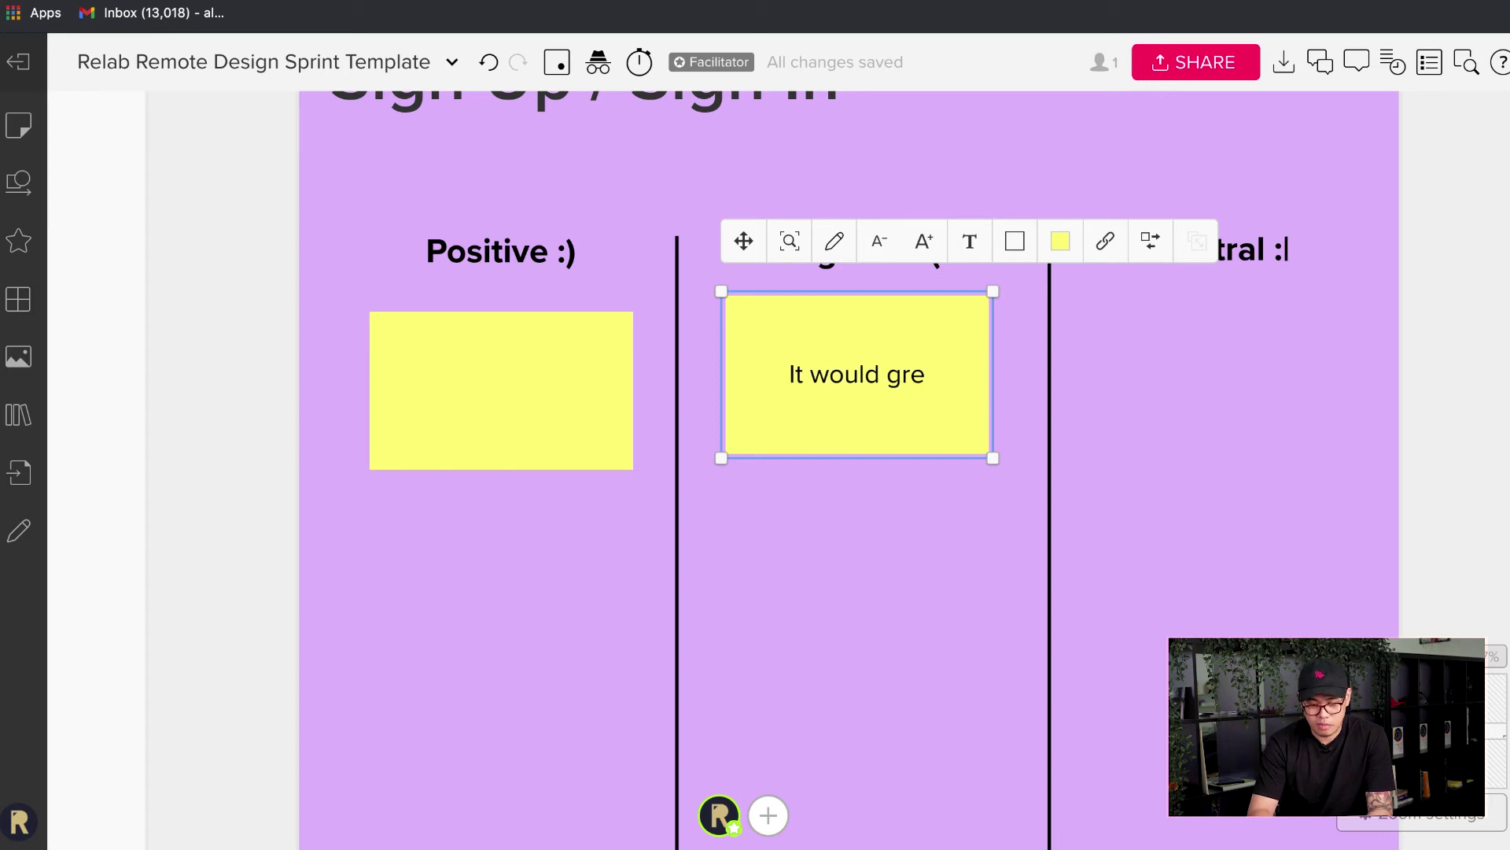
pyautogui.write('be grea')
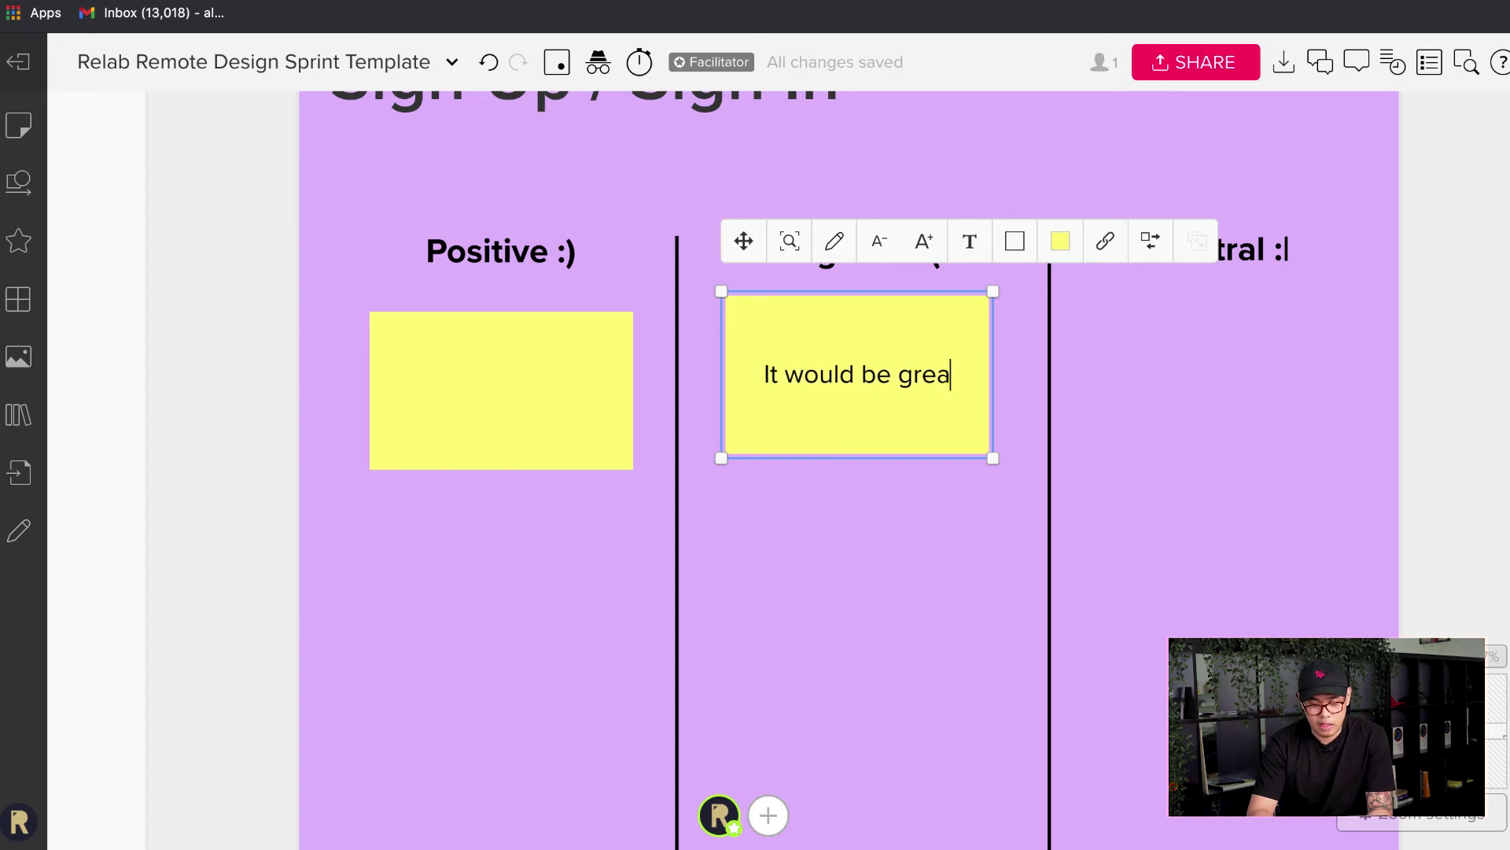
pyautogui.write('t to h')
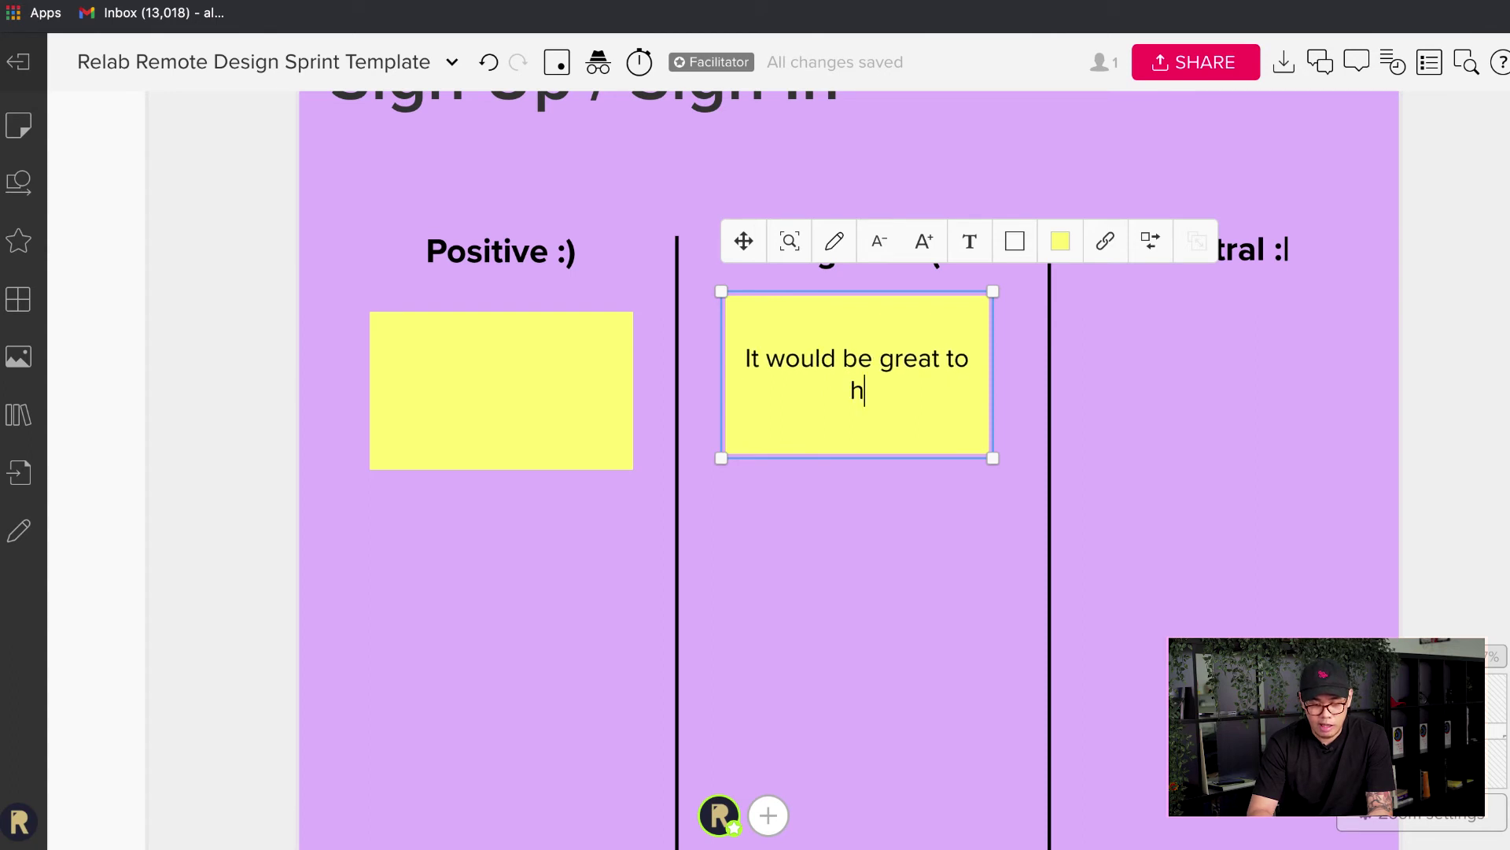
pyautogui.write('ave a F')
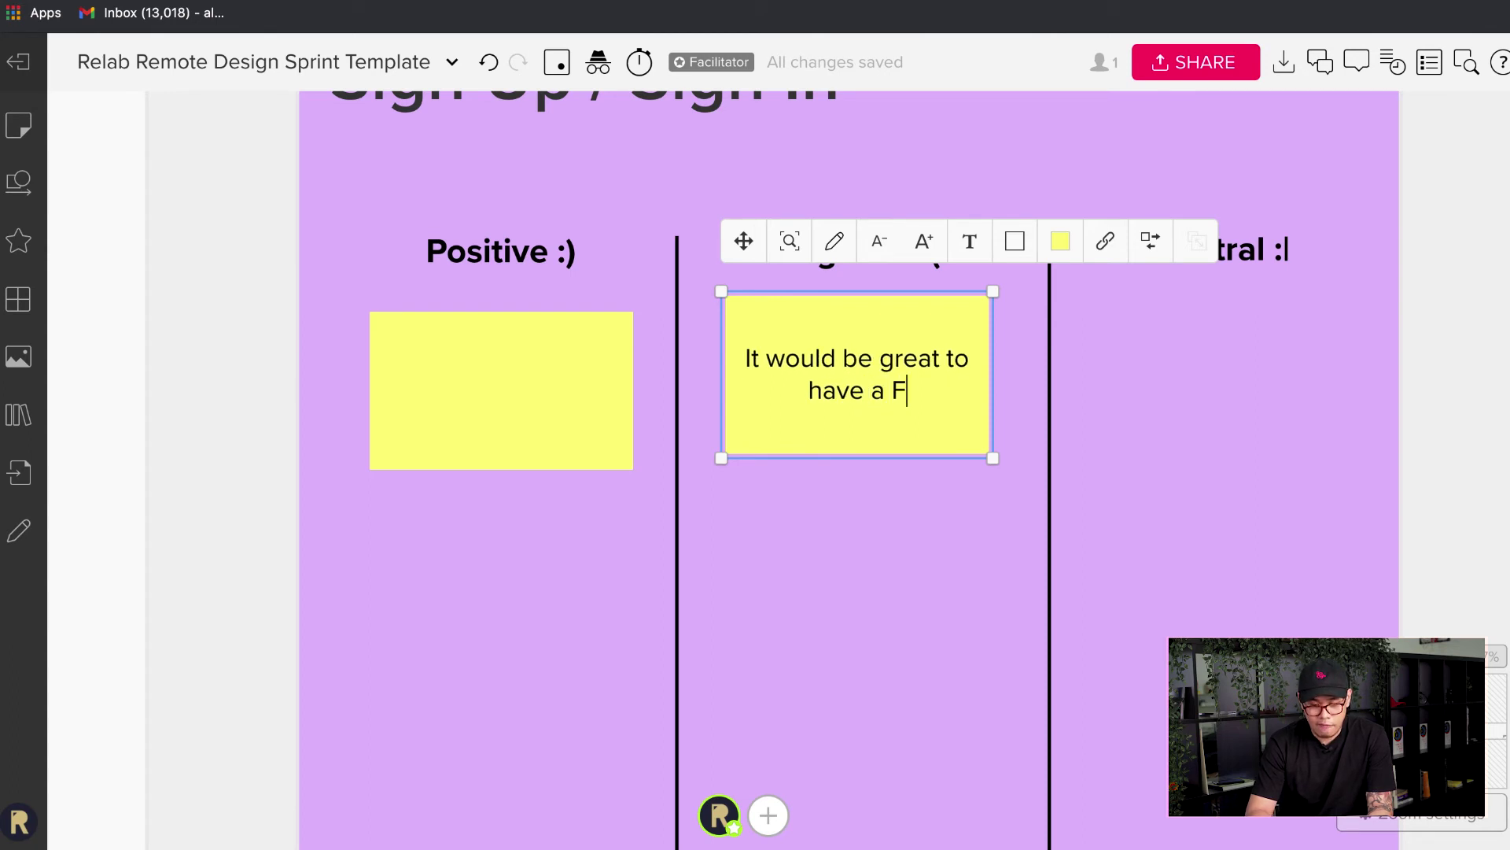
pyautogui.write('acebook sign')
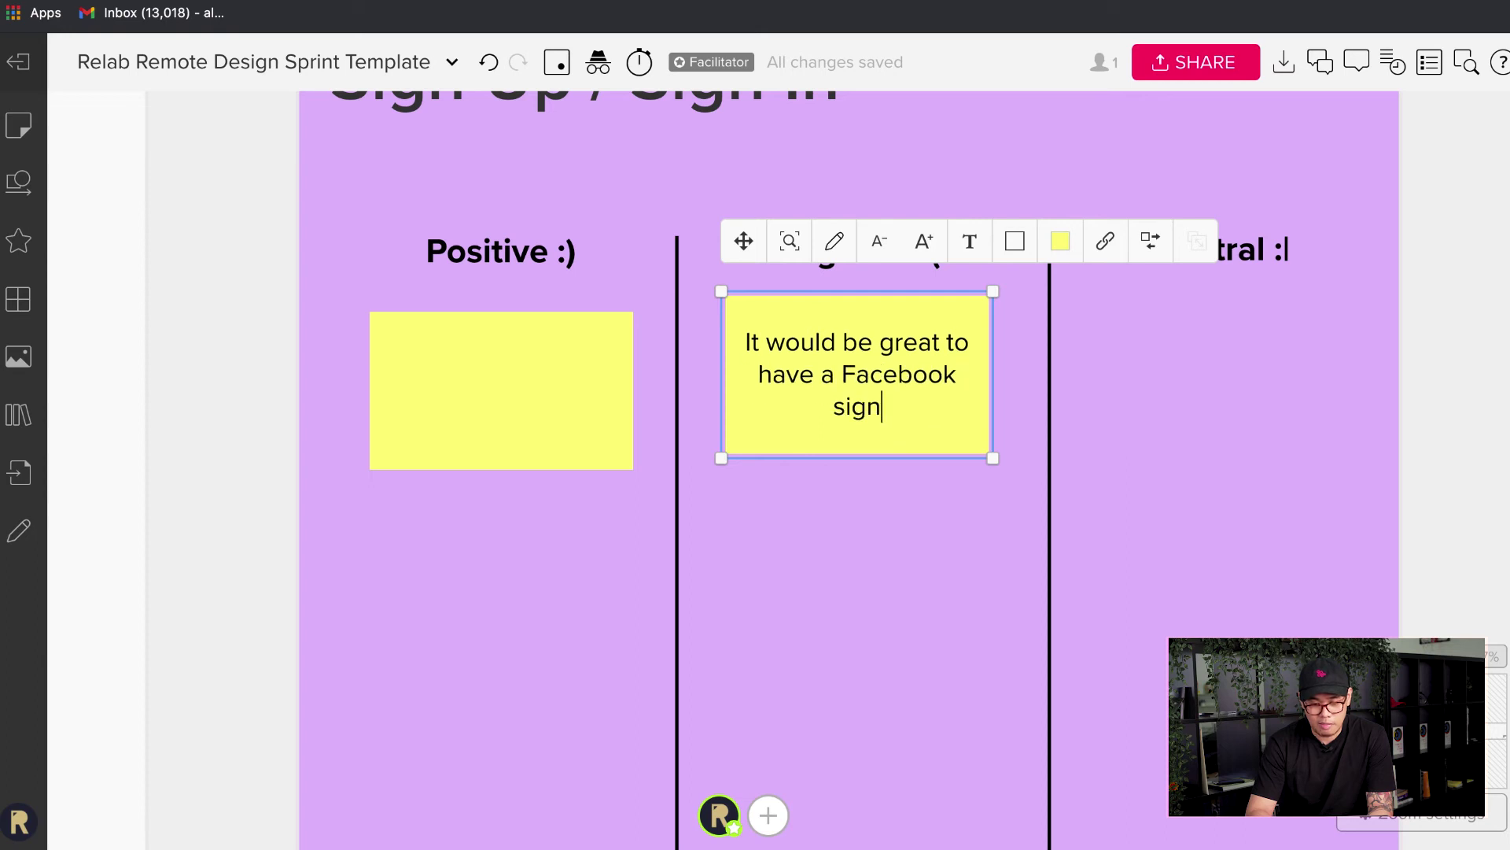
pyautogui.write(' up feature')
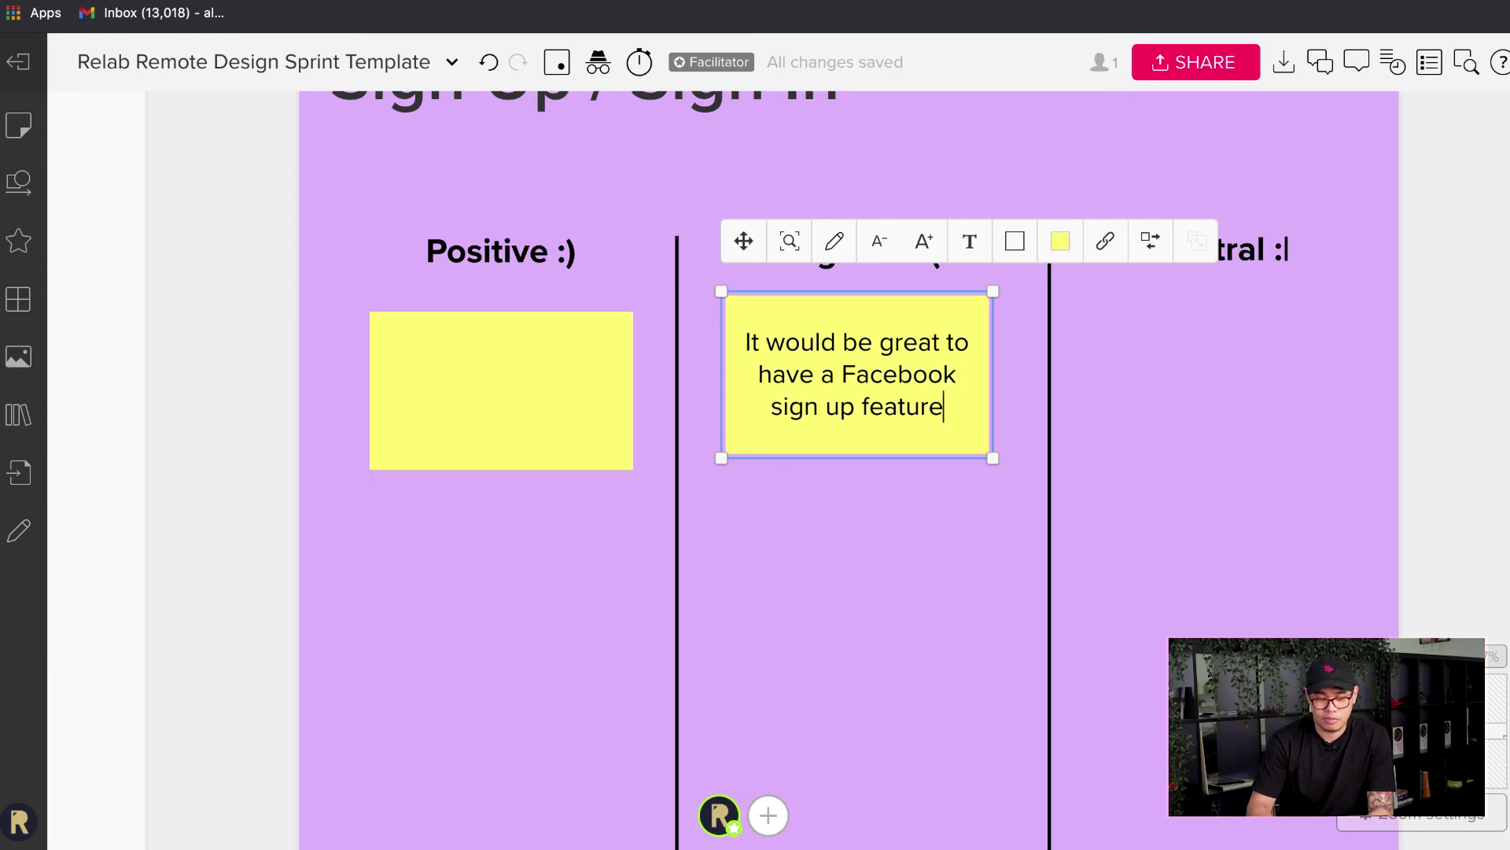
pyautogui.click(1322, 364)
pyautogui.moveTo(907, 372)
pyautogui.mouseDown()
pyautogui.moveTo(920, 399)
pyautogui.moveTo(910, 387)
pyautogui.mouseUp()
# Fill the Positive note with "This is perfect, I'd definitely use it"
pyautogui.doubleClick(546, 375)
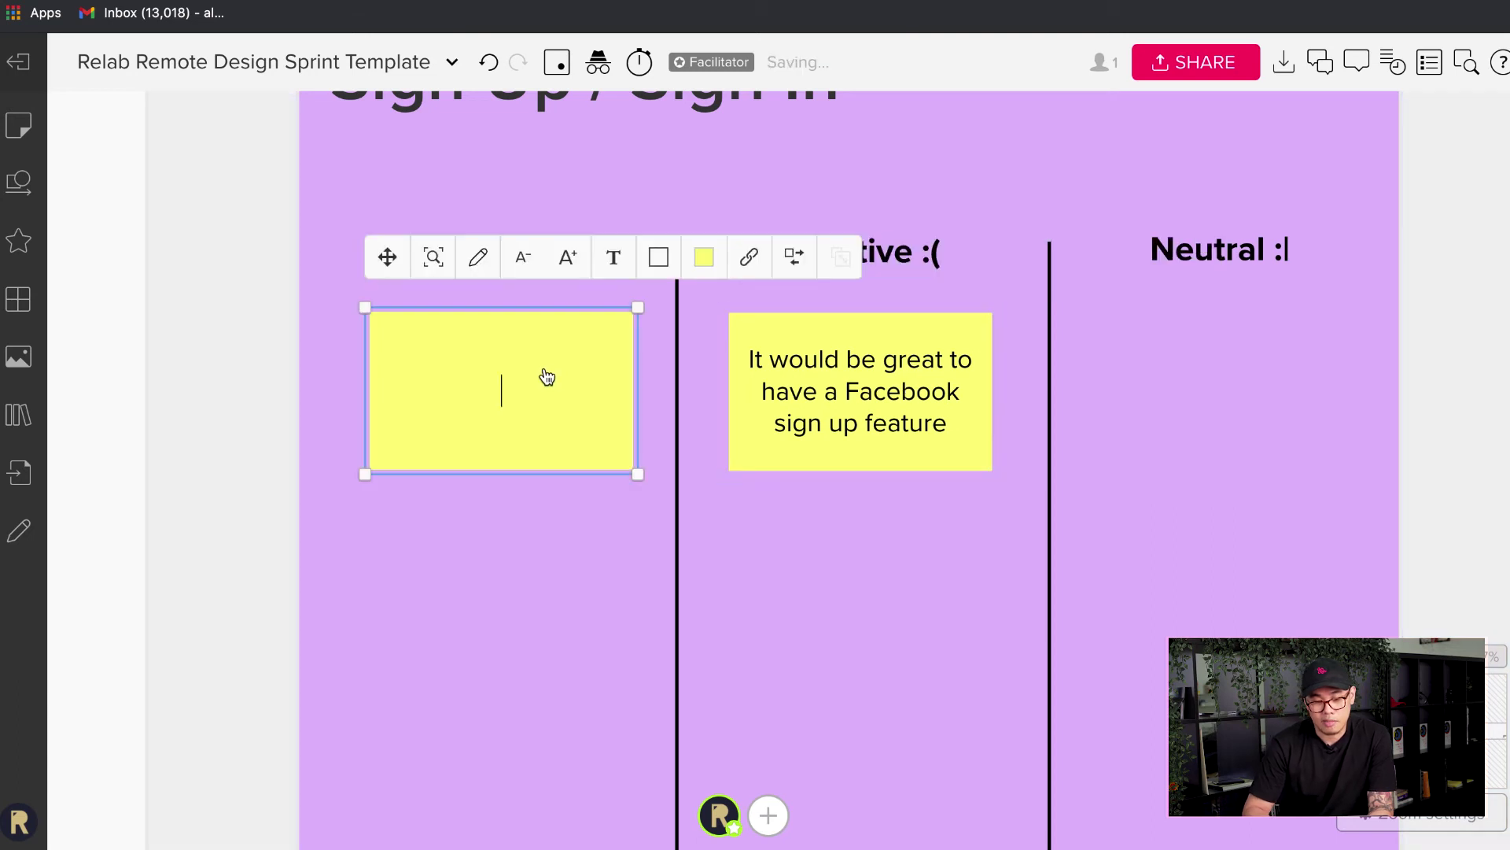
pyautogui.write('"')
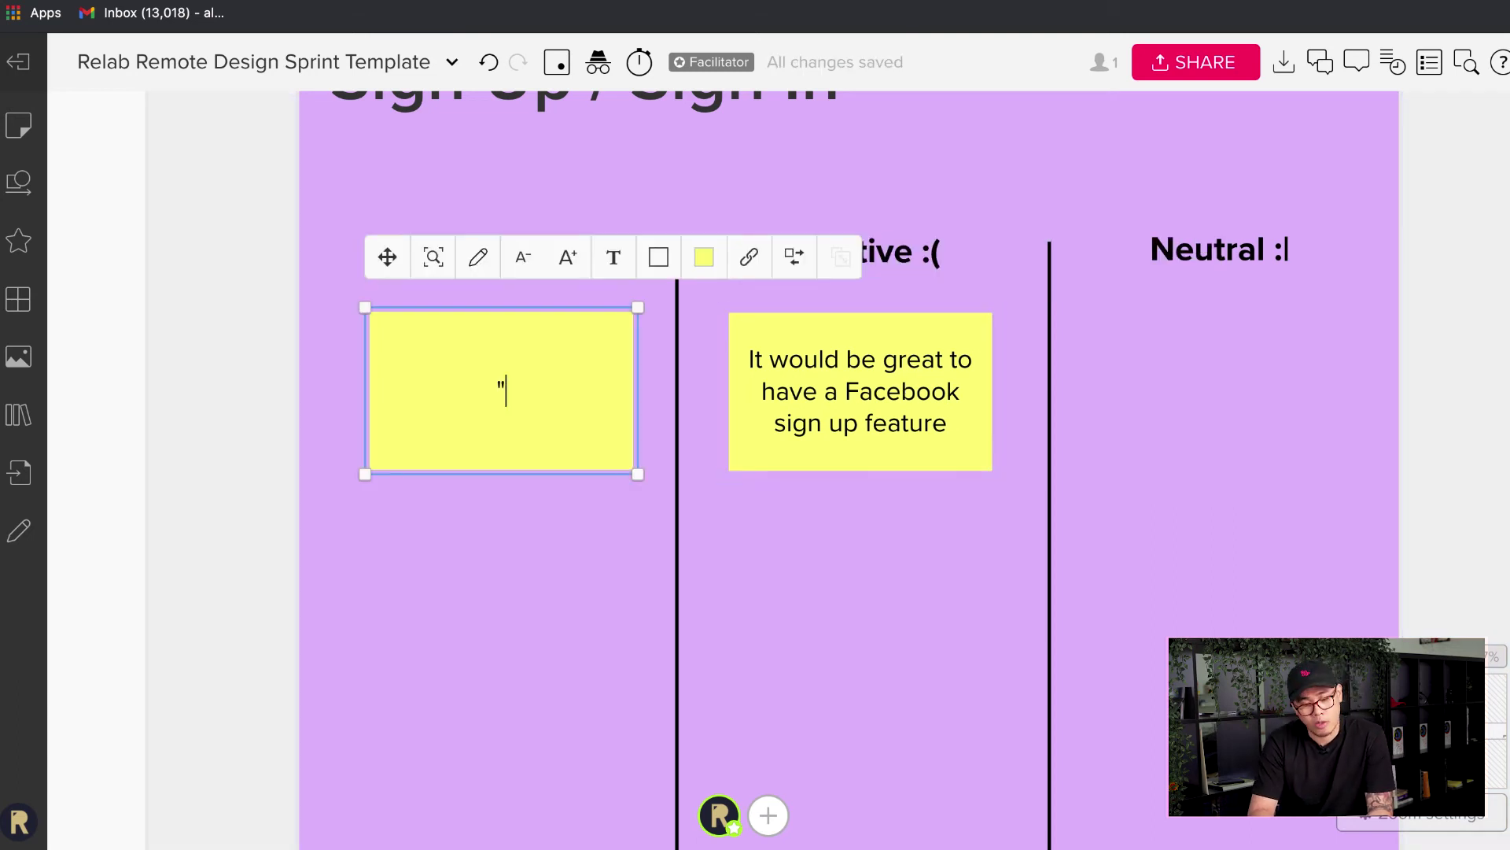
pyautogui.write('This i')
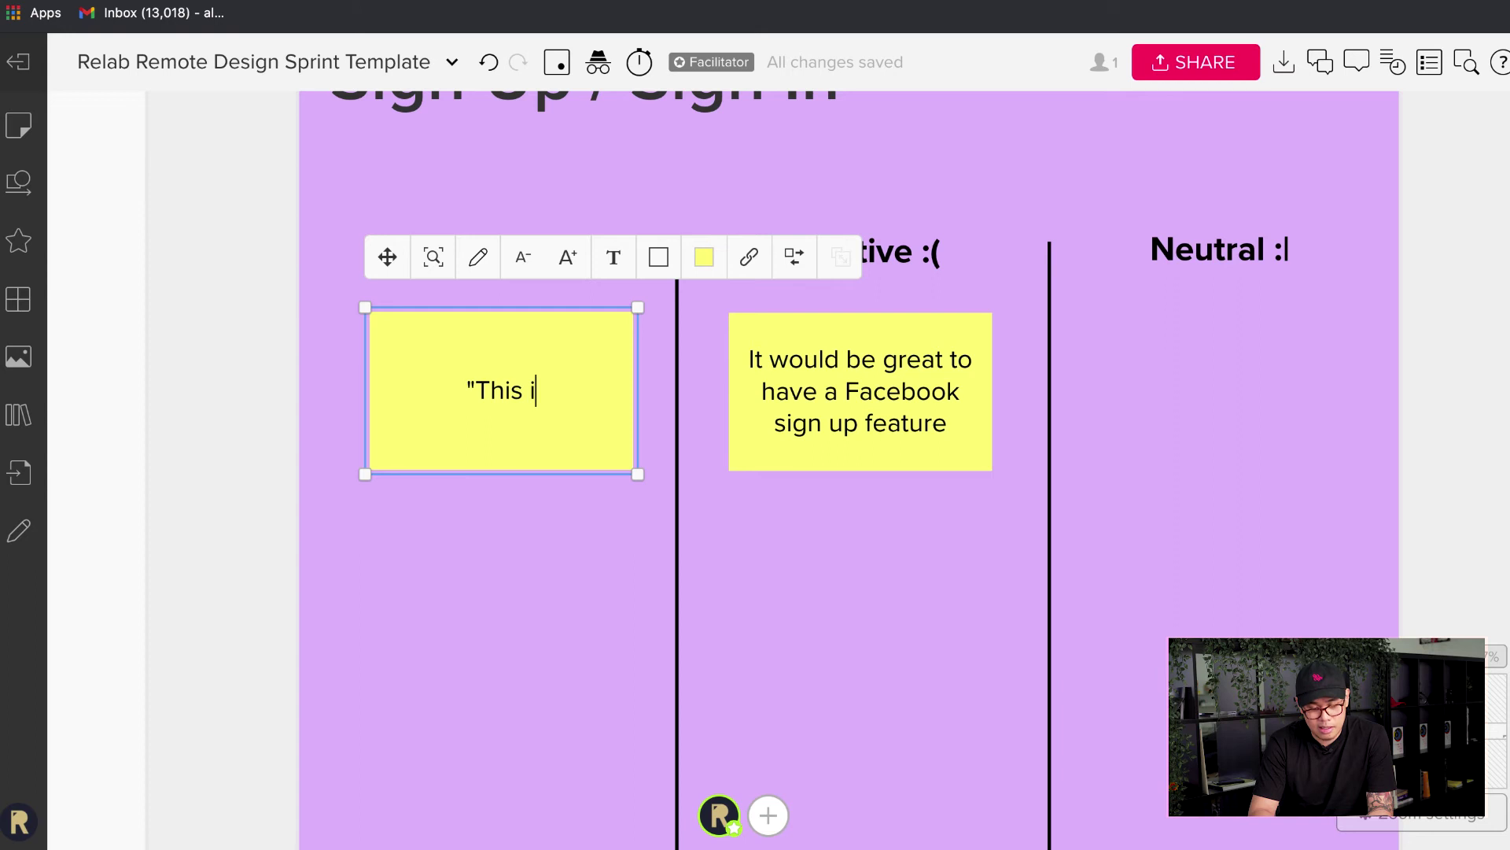
pyautogui.press('BackSpace')
pyautogui.write('is')
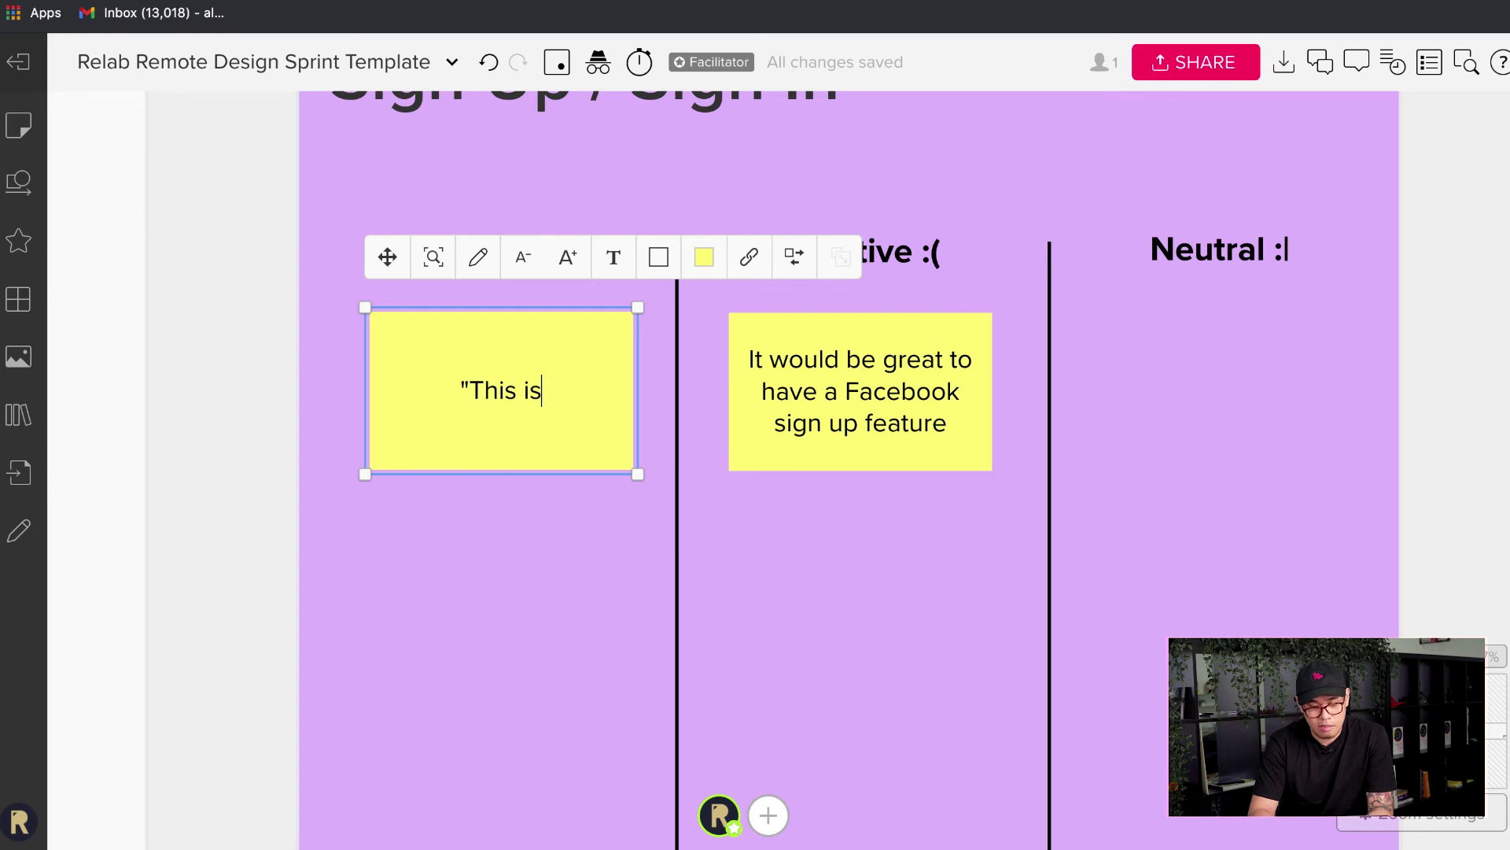
pyautogui.write(' perfect,')
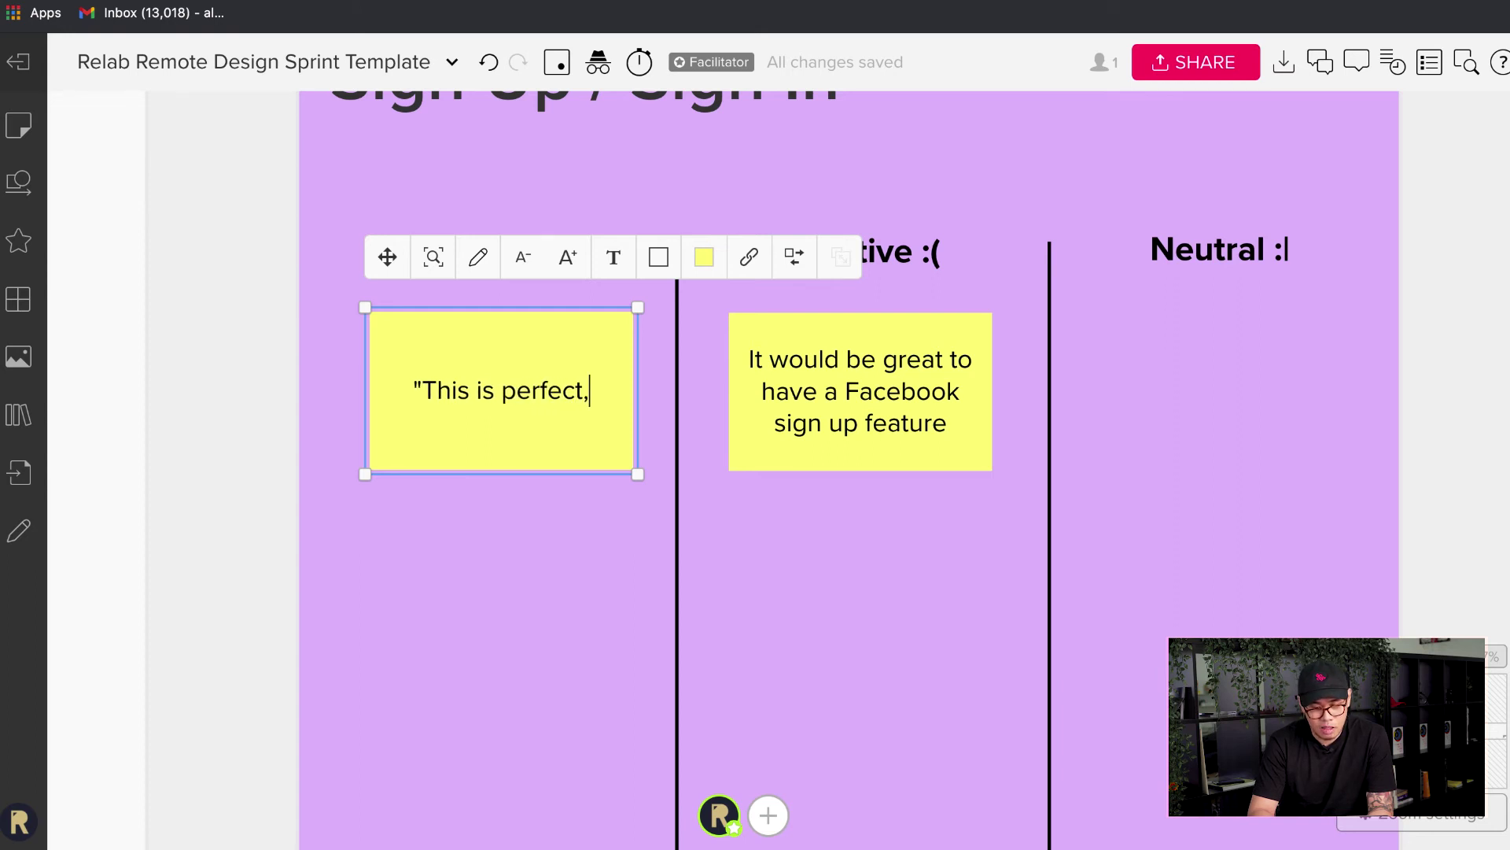
pyautogui.write(" I'd dfe")
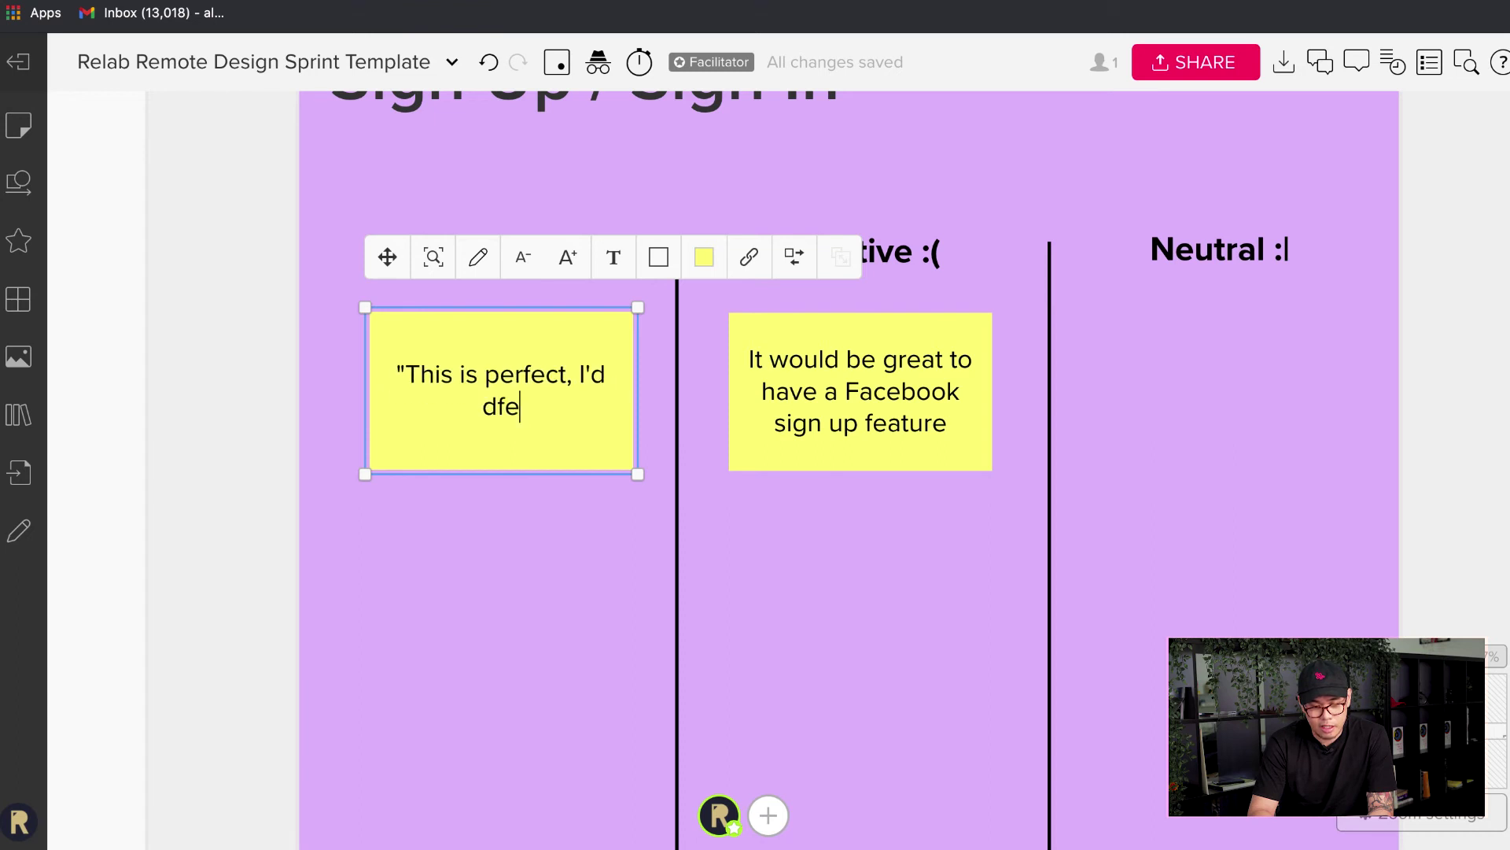
pyautogui.press('BackSpace')
pyautogui.press('BackSpace')
pyautogui.write('efinitely use it"')
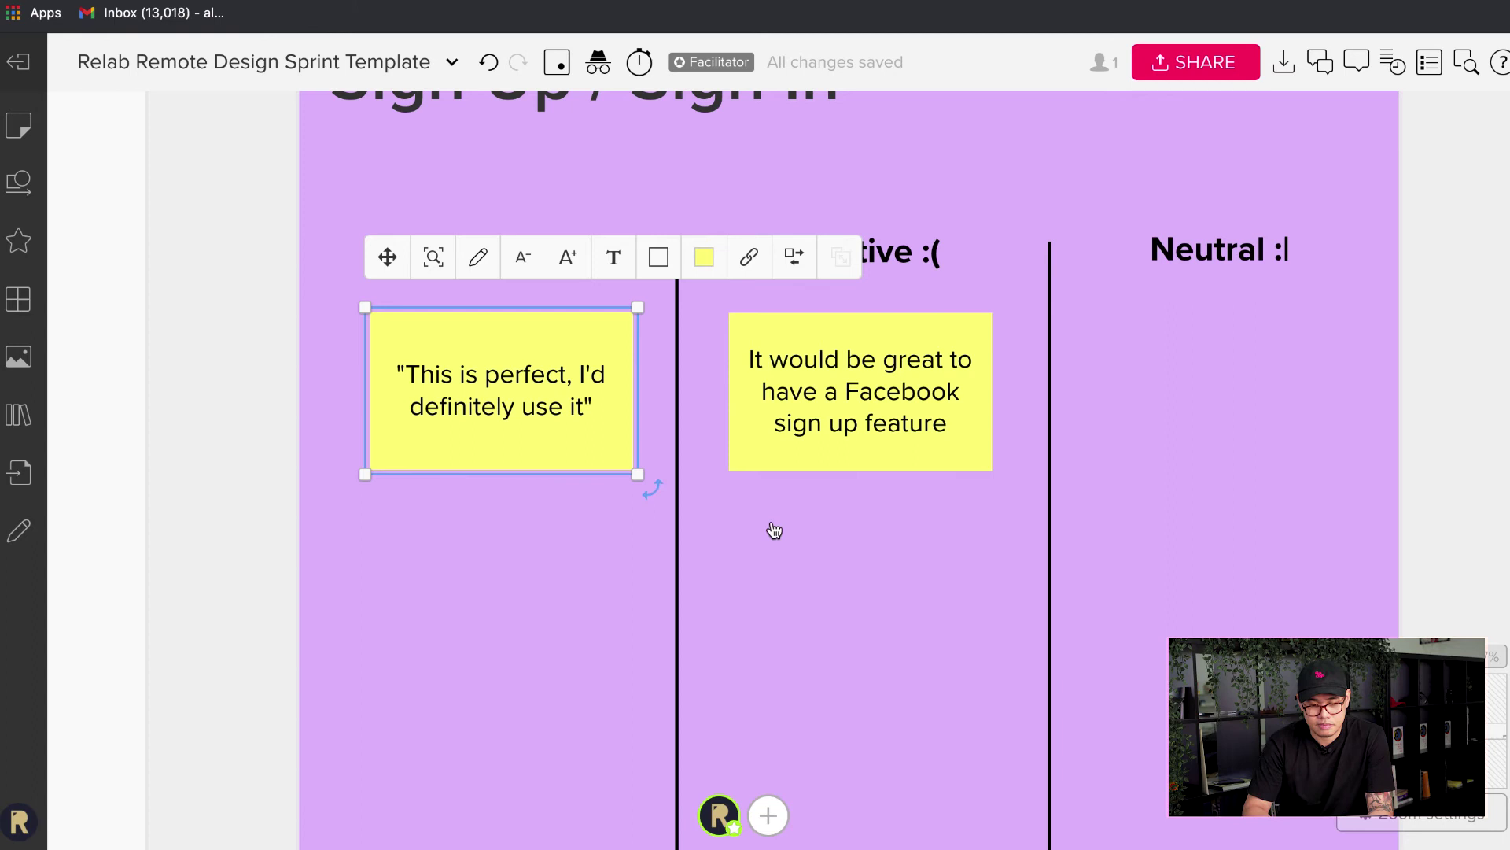
pyautogui.click(960, 591)
# Add a second Positive note: 'The interface looks familiar that it's easy enough for me'
pyautogui.scroll(-1, 522, 480)
pyautogui.scroll(-1, 522, 480)
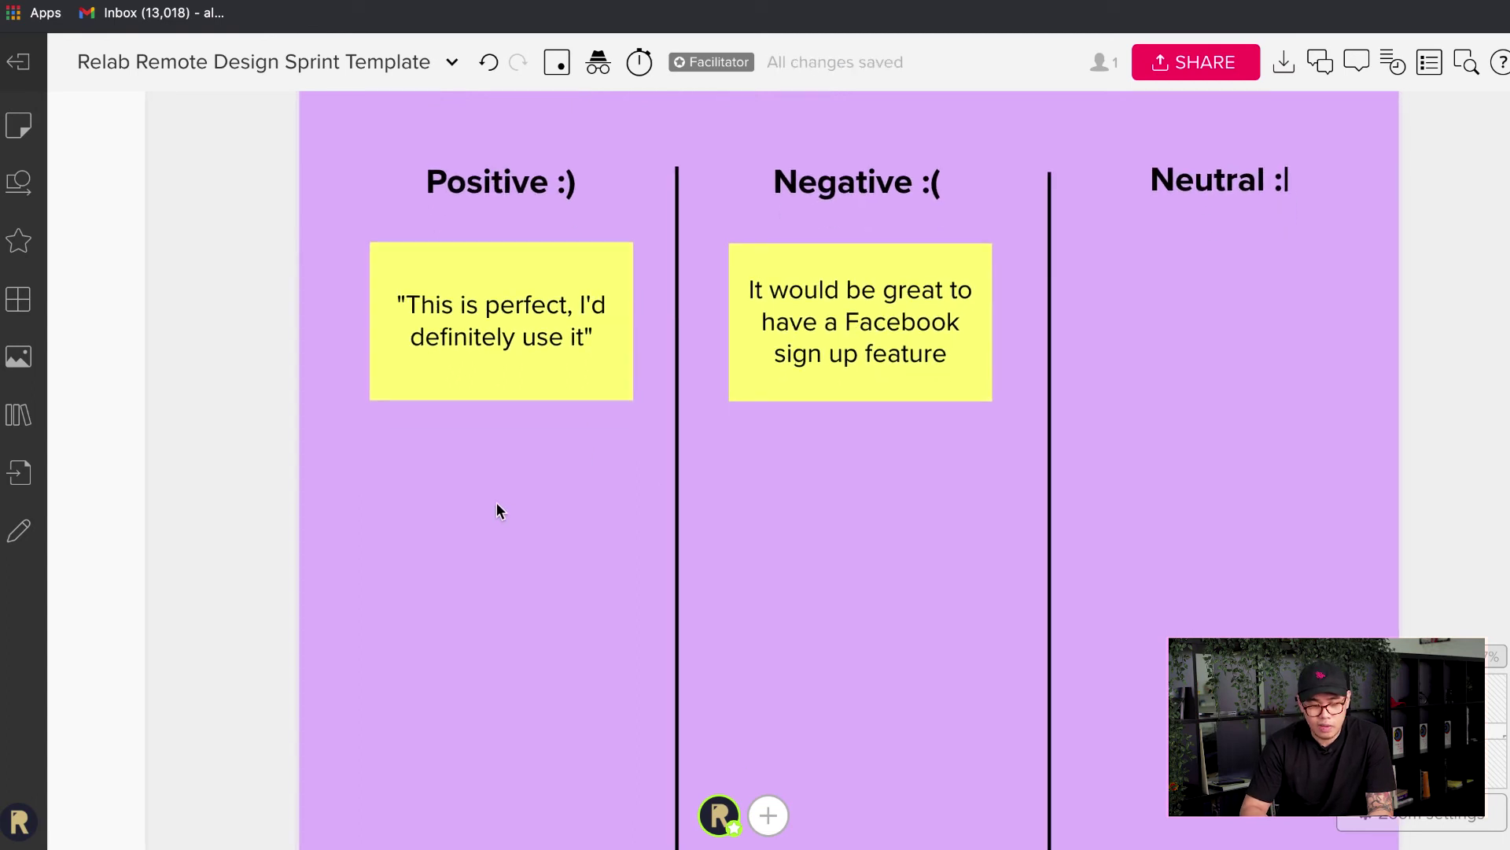
pyautogui.doubleClick(505, 505)
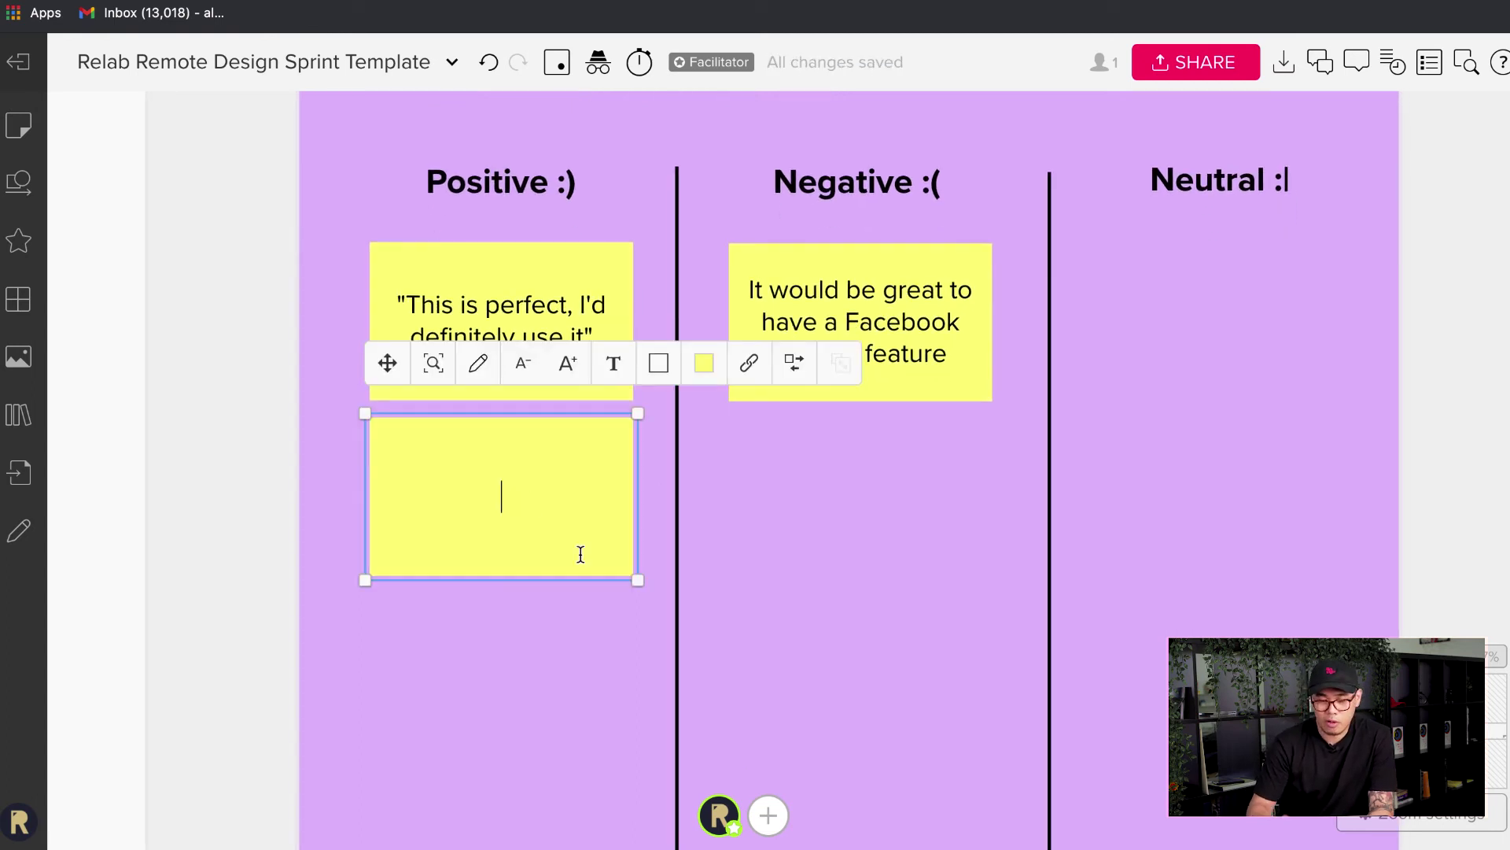
pyautogui.scroll(2, 581, 550)
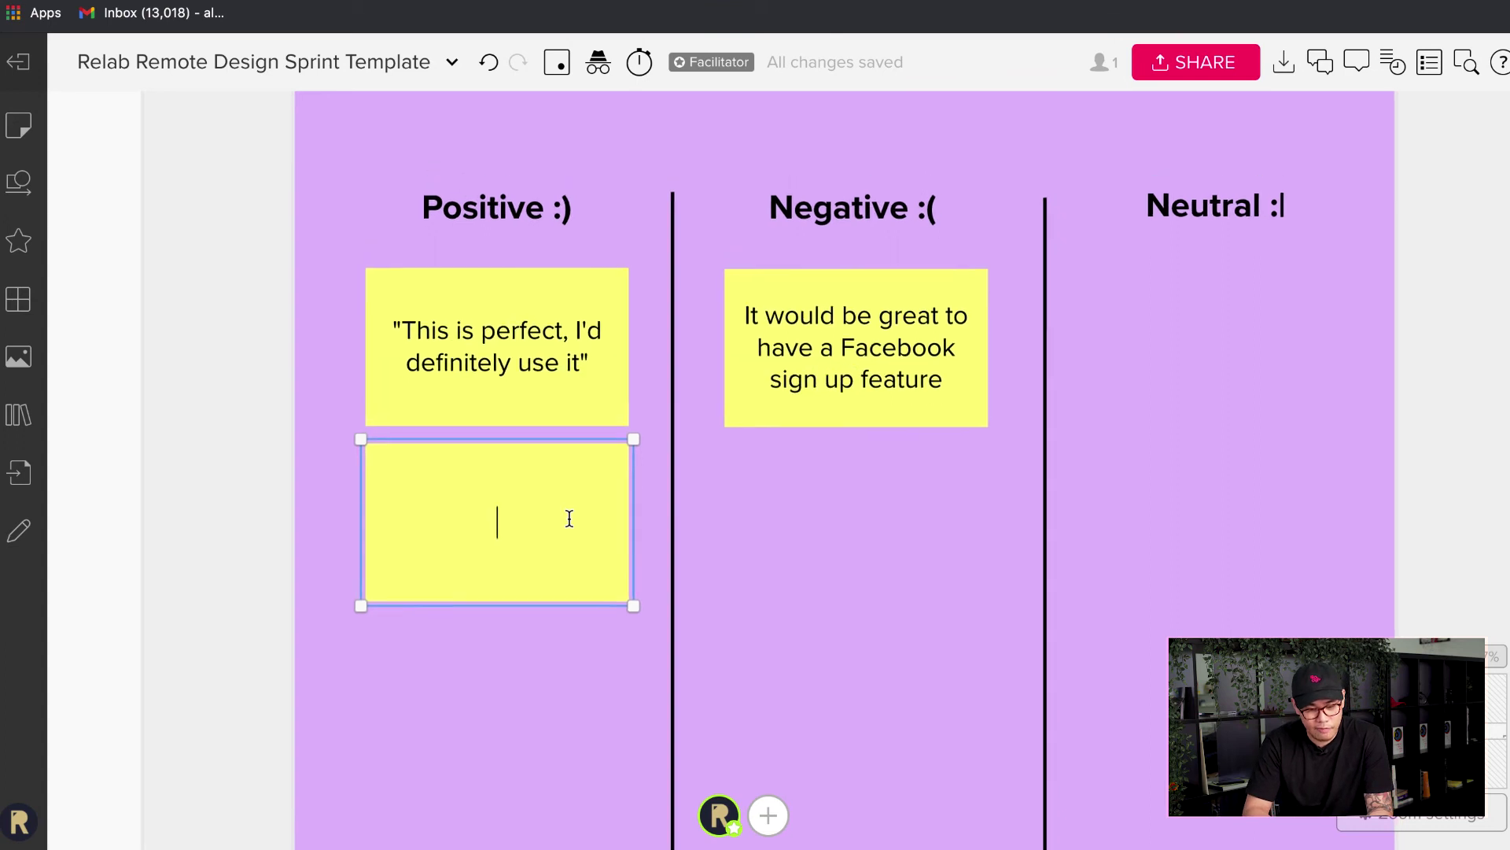
pyautogui.scroll(-3, 569, 518)
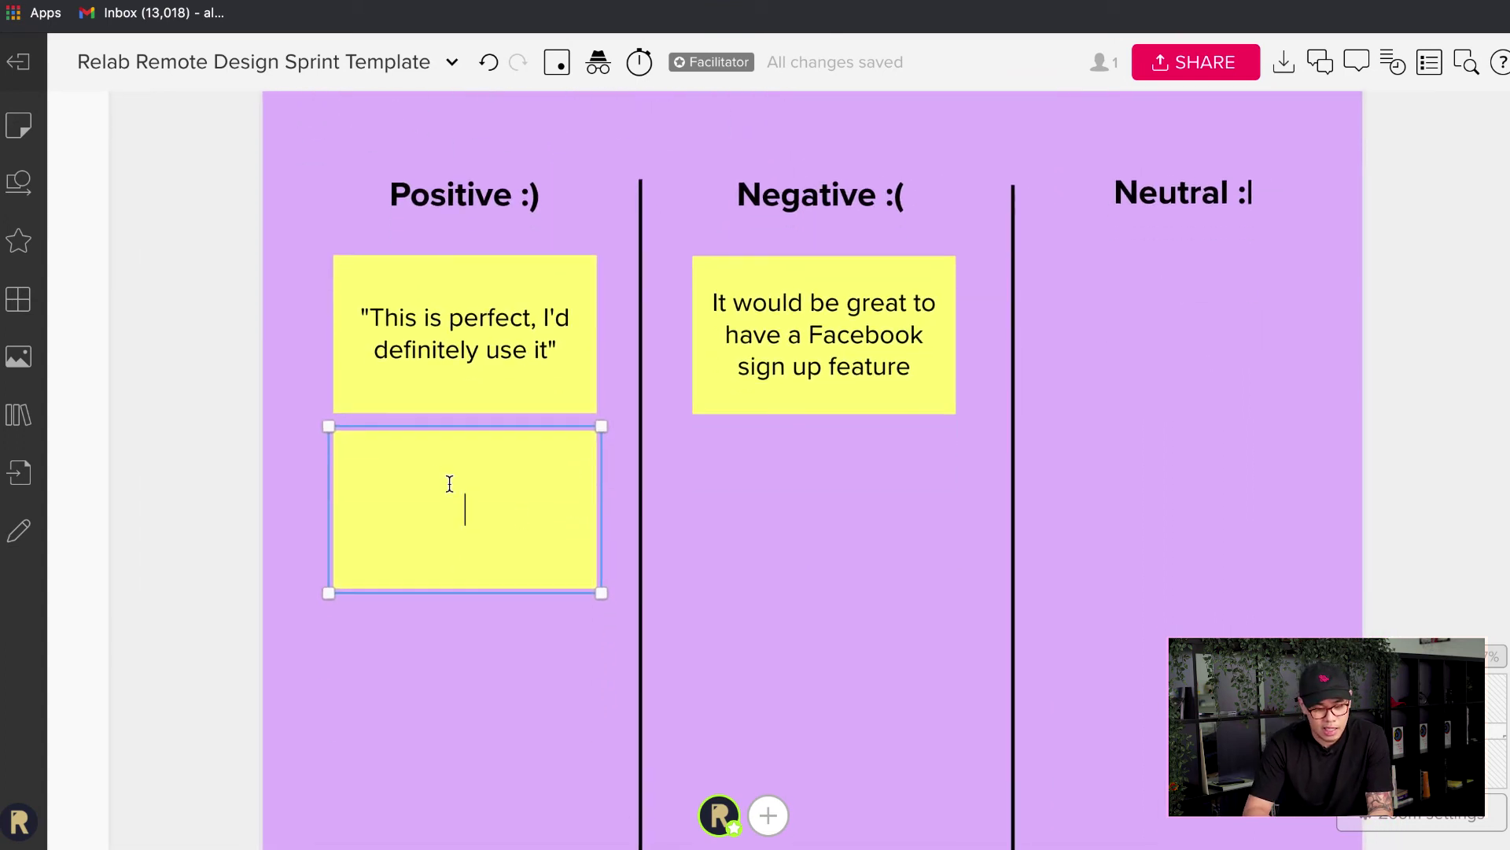
pyautogui.write('The innter')
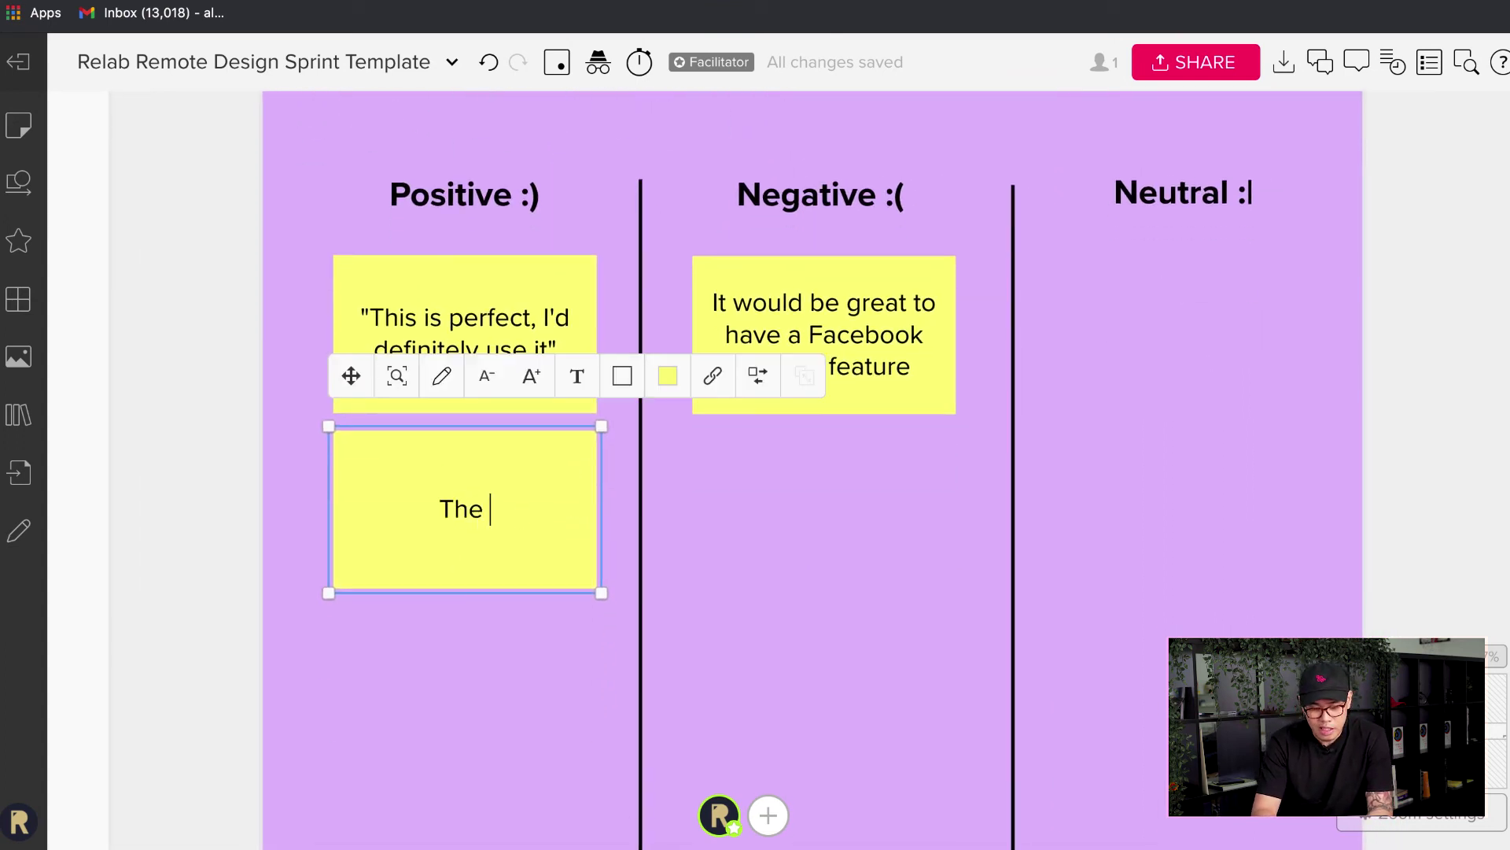
pyautogui.press('BackSpace')
pyautogui.press('BackSpace')
pyautogui.press('BackSpace')
pyautogui.press('BackSpace')
pyautogui.write('ter')
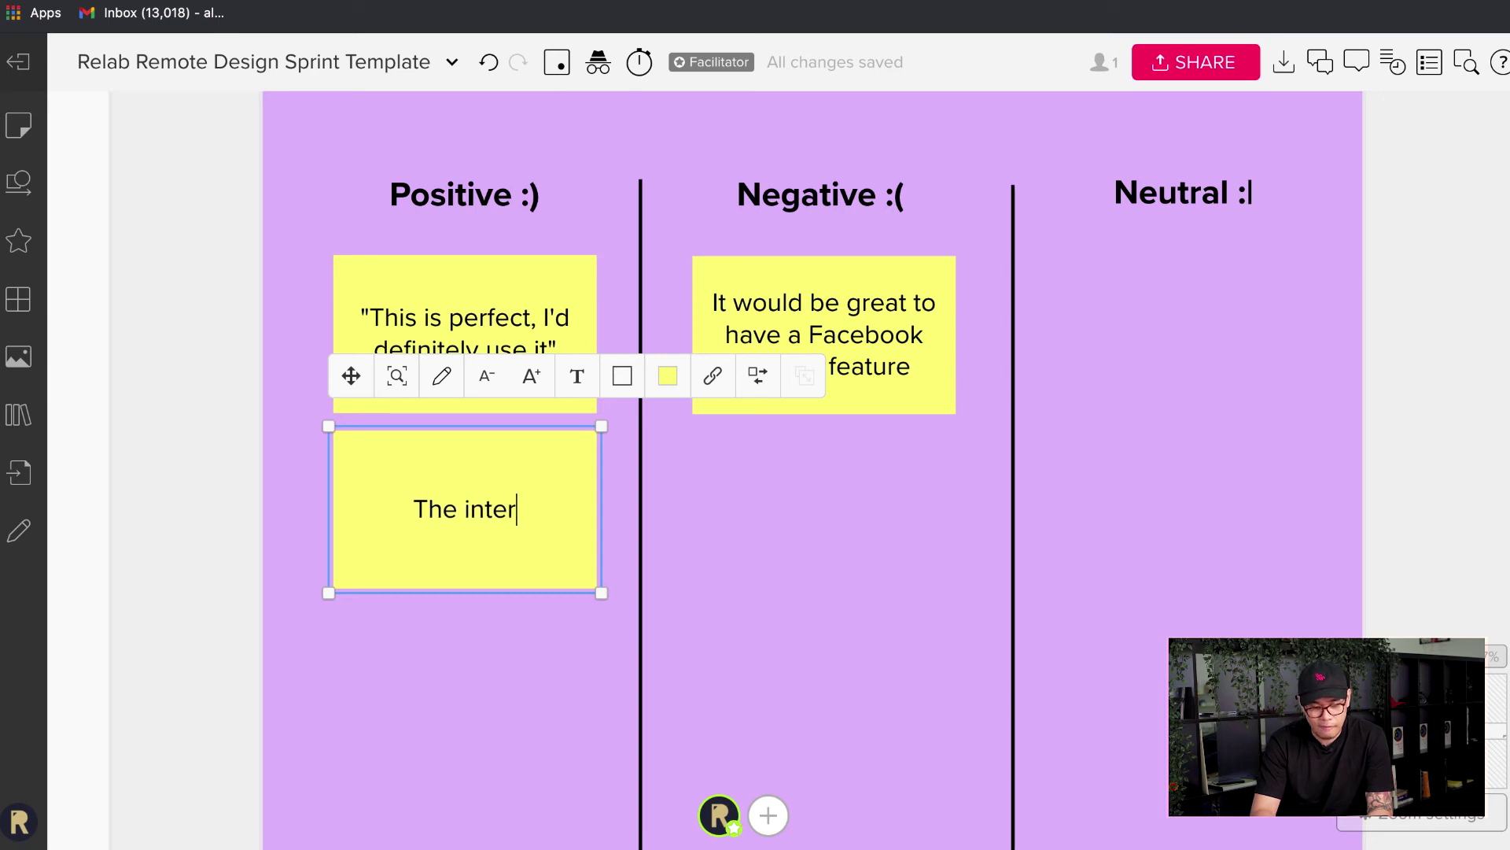
pyautogui.write('face looks familiar tha')
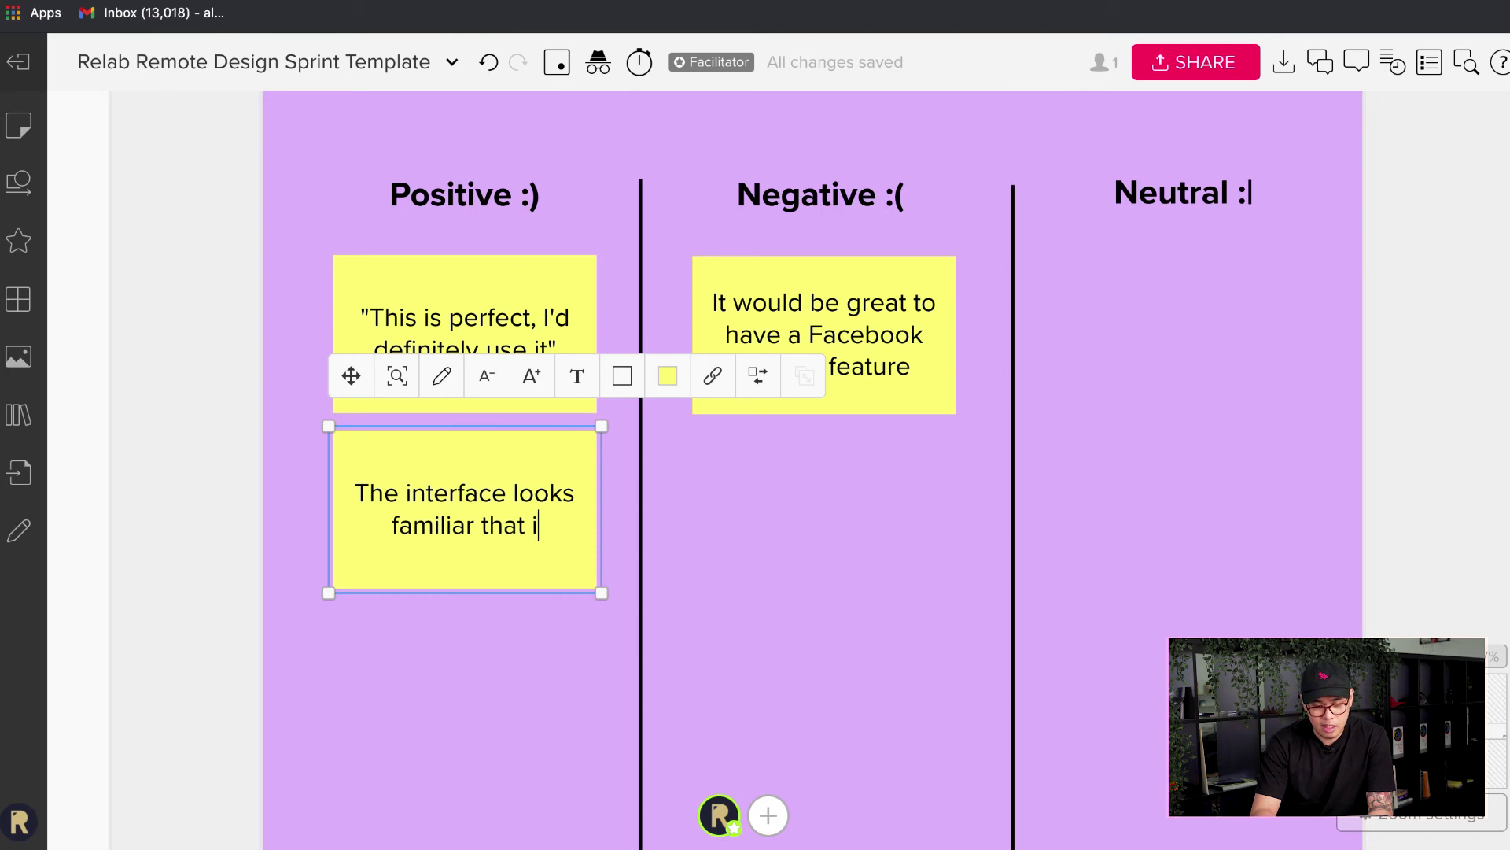
pyautogui.write("t's easy enou")
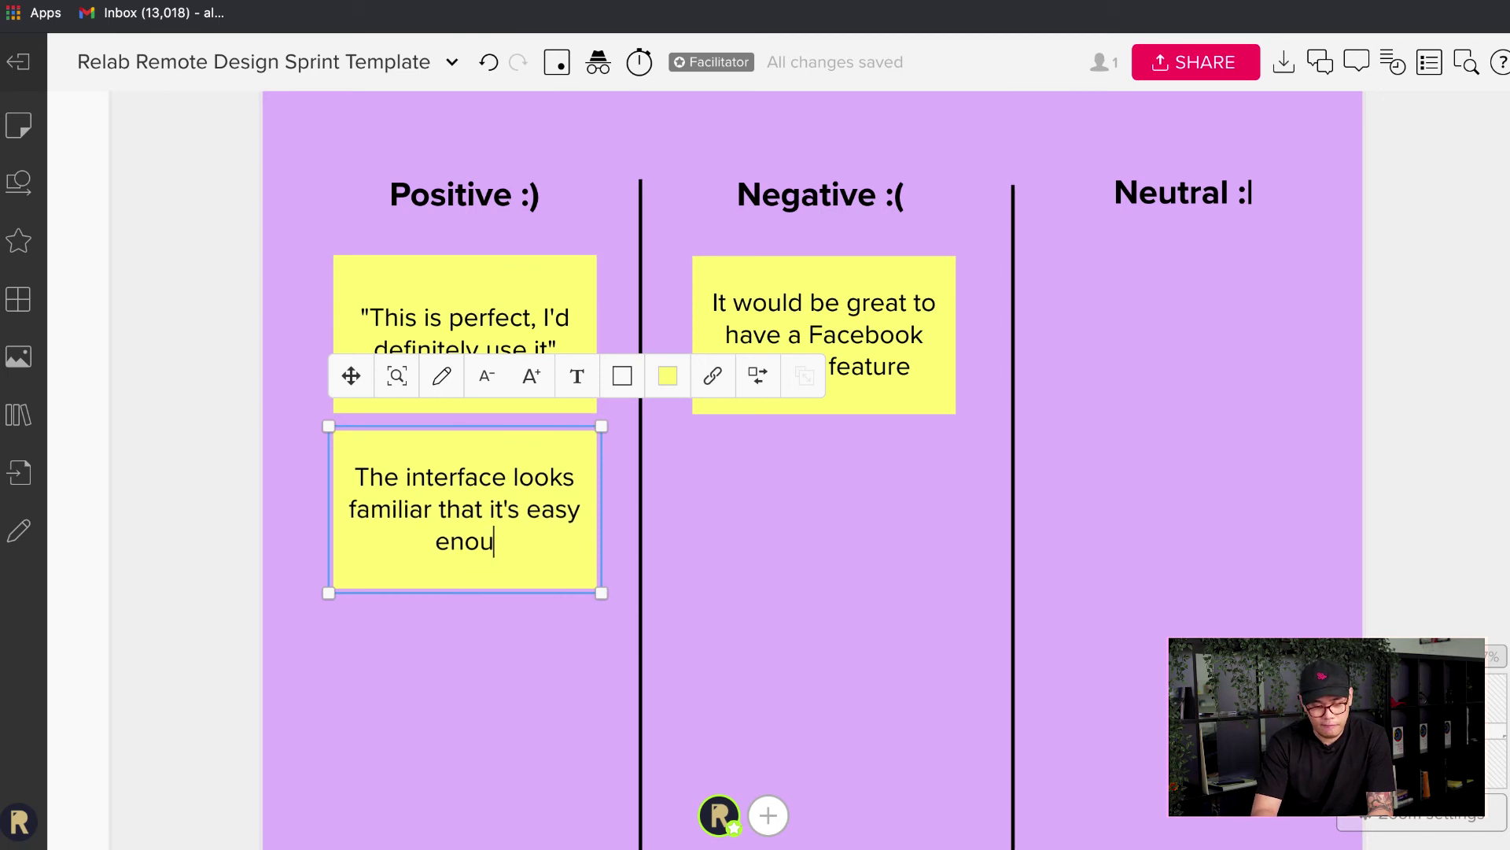
pyautogui.write('gh for me')
pyautogui.click(460, 648)
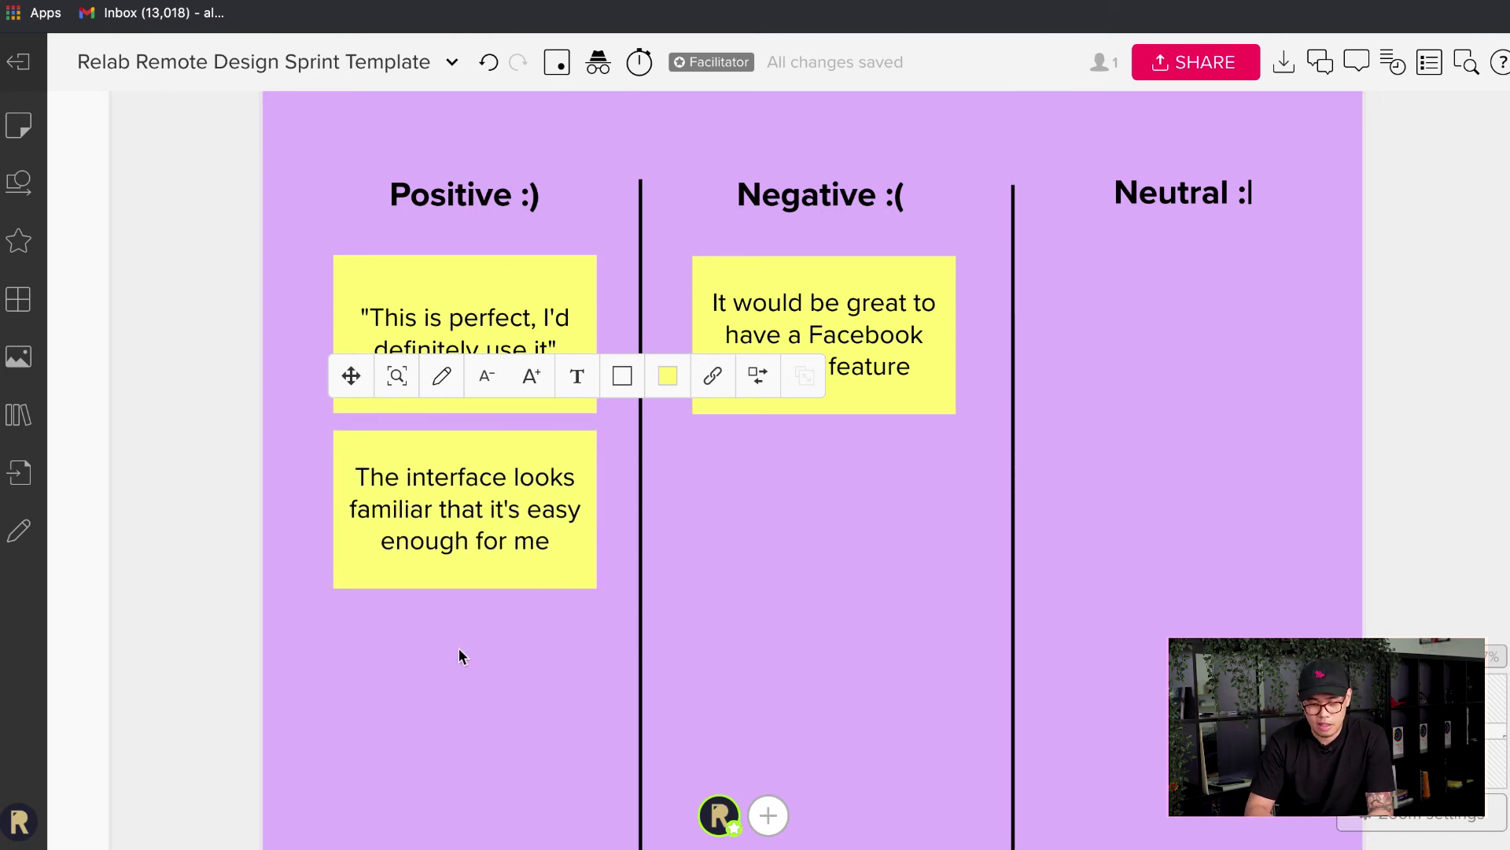
# Add a note below the Neutral heading reading 'I know X app, they do really well on this part'
pyautogui.hscroll(2, 865, 472)
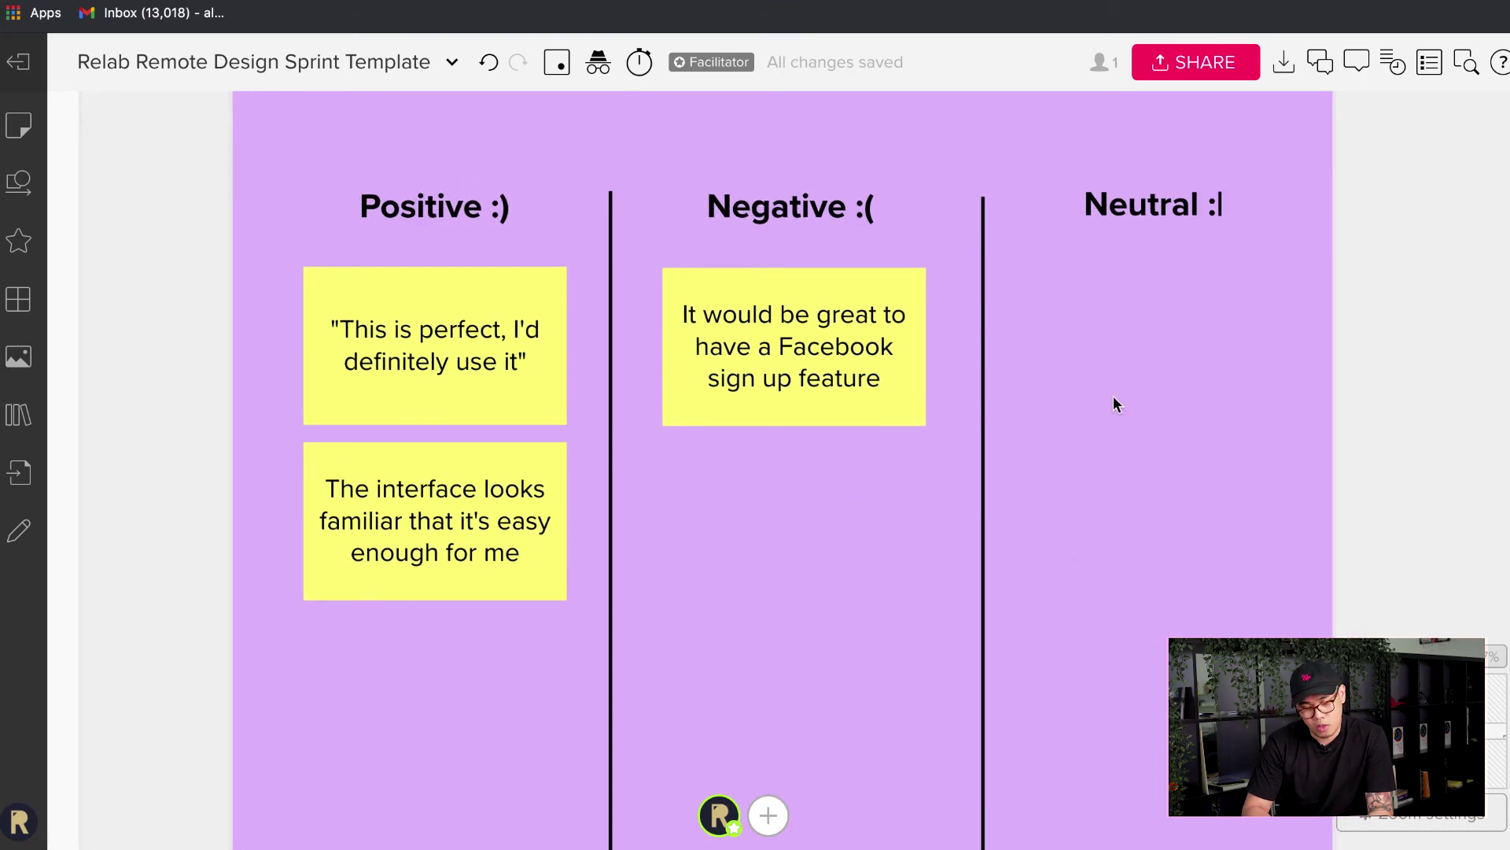
pyautogui.doubleClick(1155, 292)
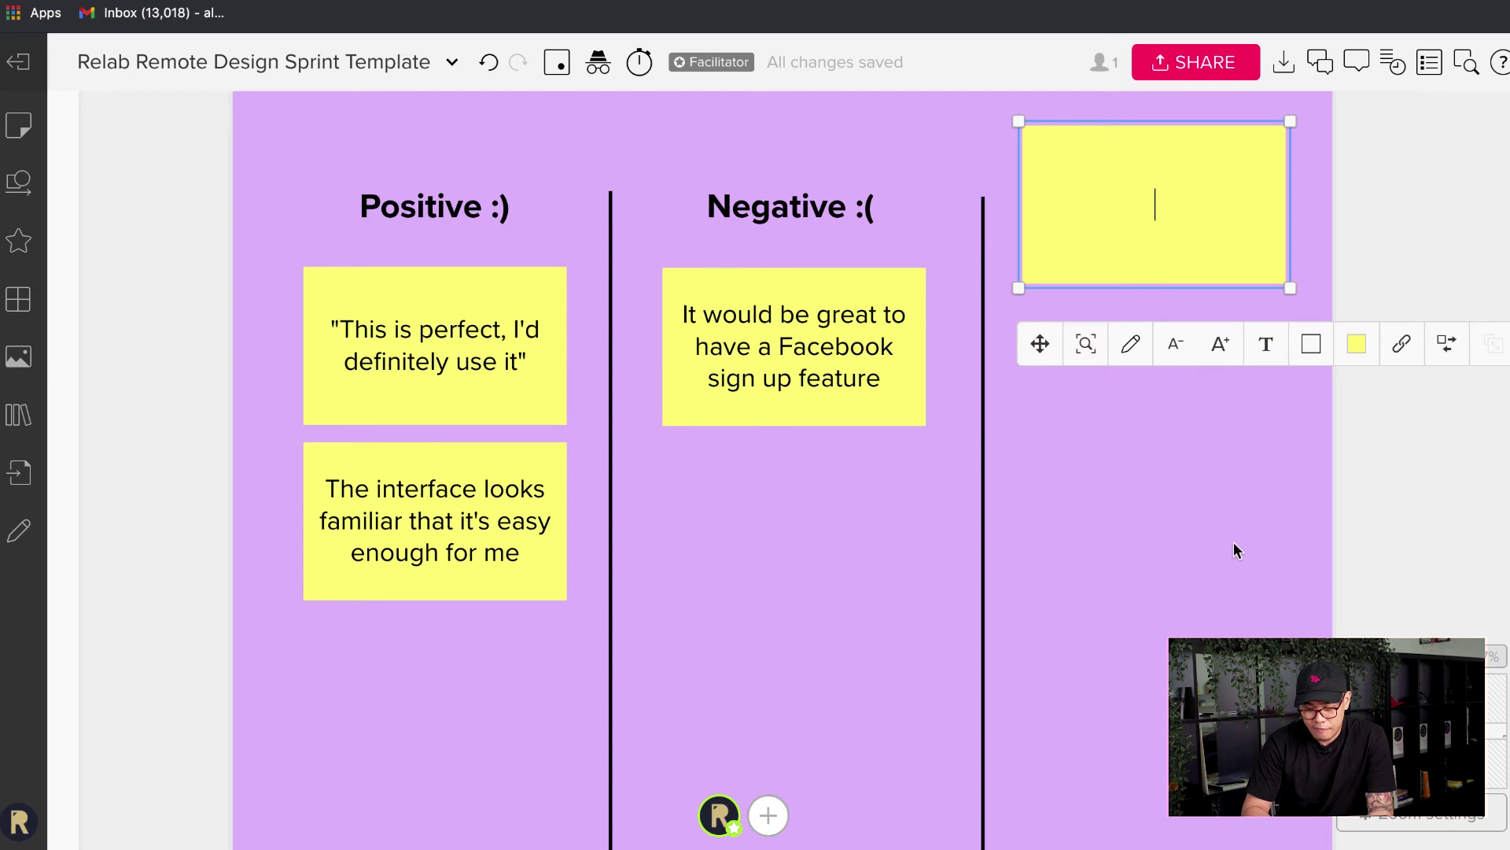
pyautogui.moveTo(1208, 275); pyautogui.dragTo(1208, 386)
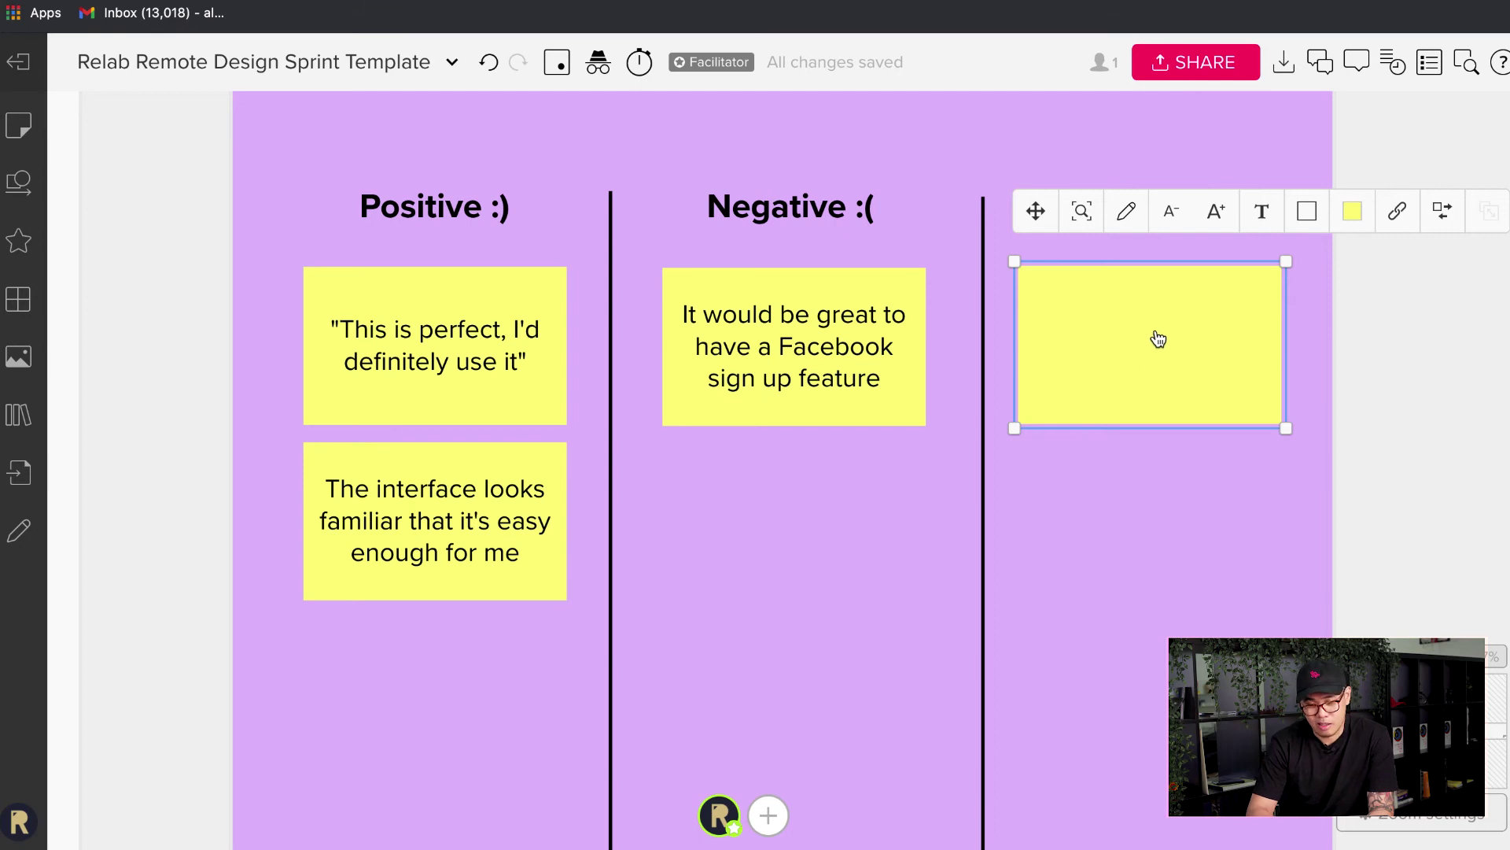
pyautogui.doubleClick(1263, 376)
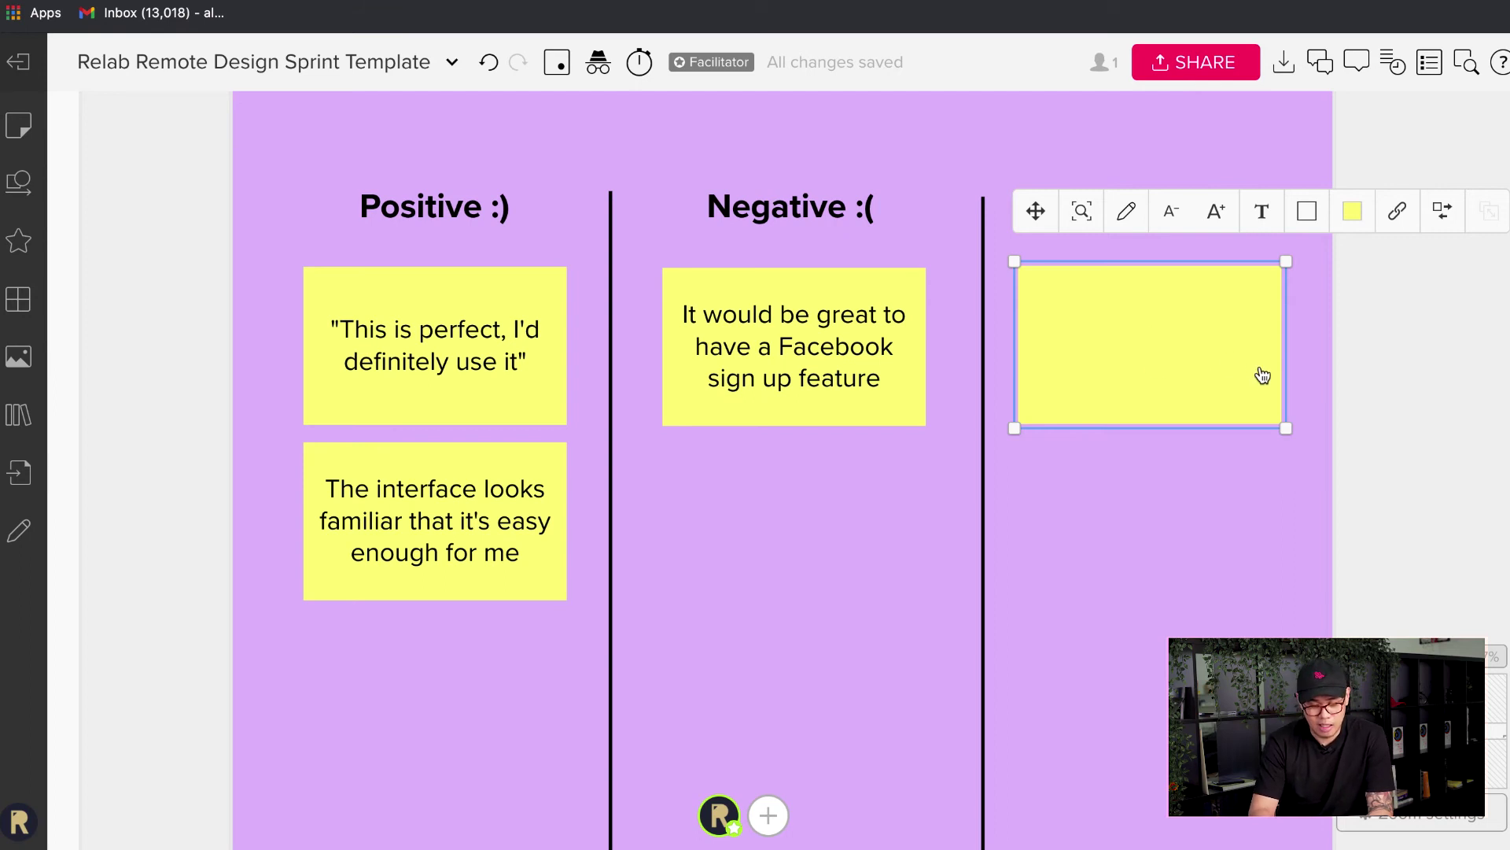
pyautogui.write('I know X a')
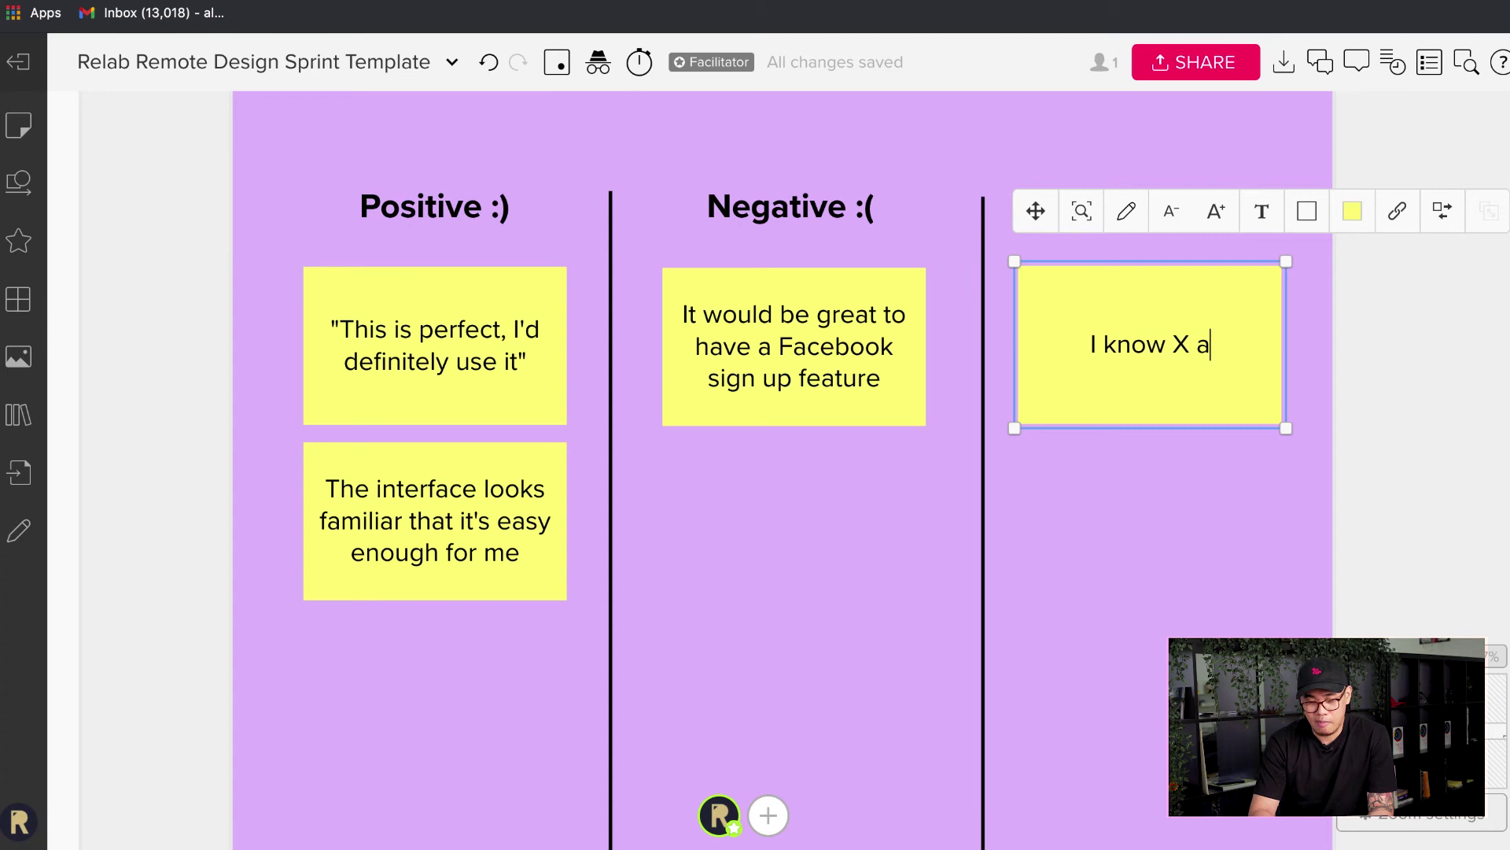
pyautogui.write('pp, th')
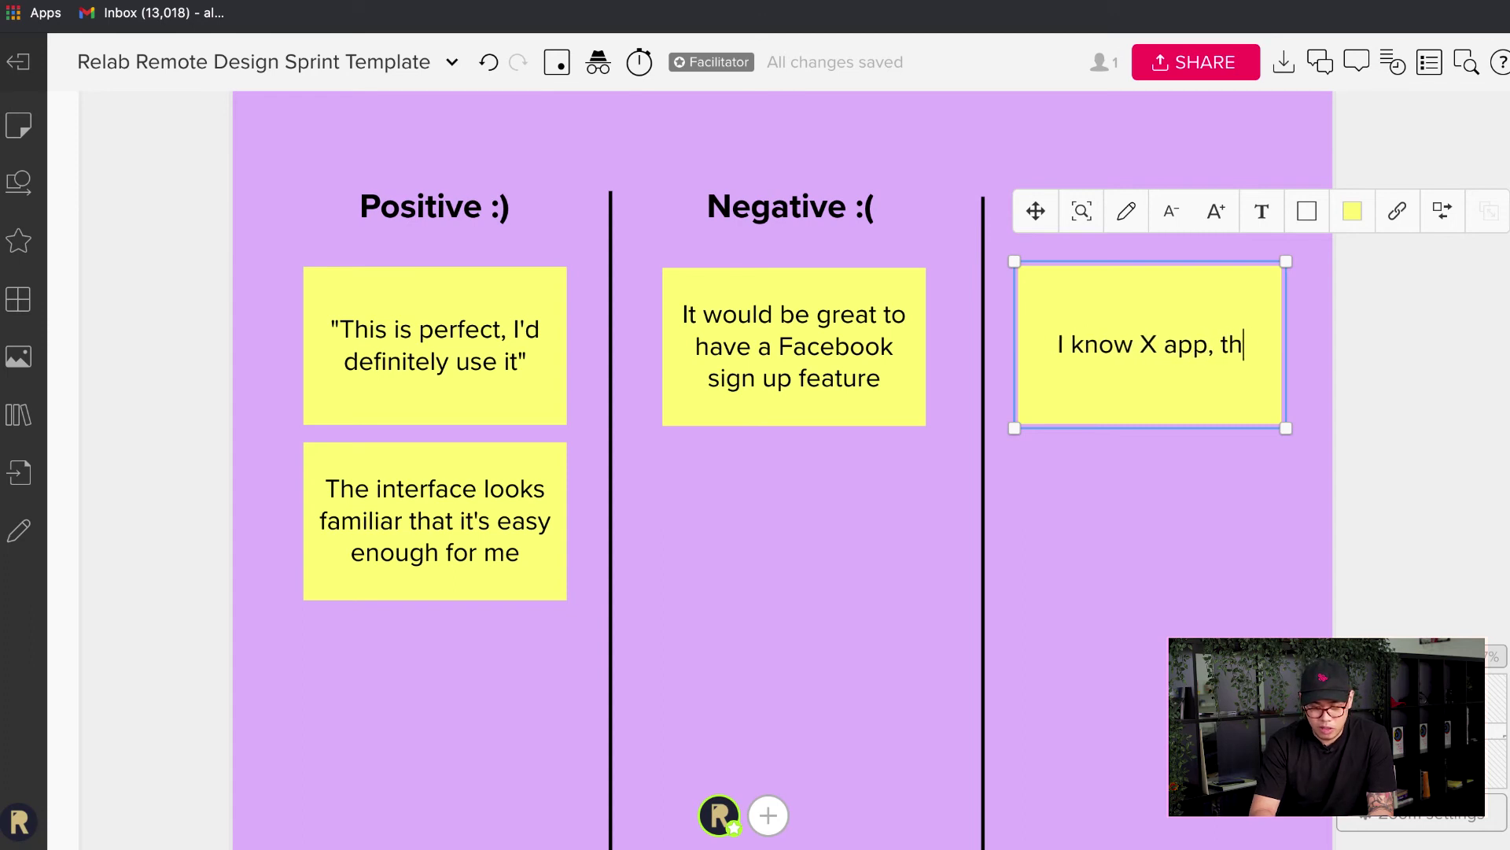
pyautogui.write('ey do reall')
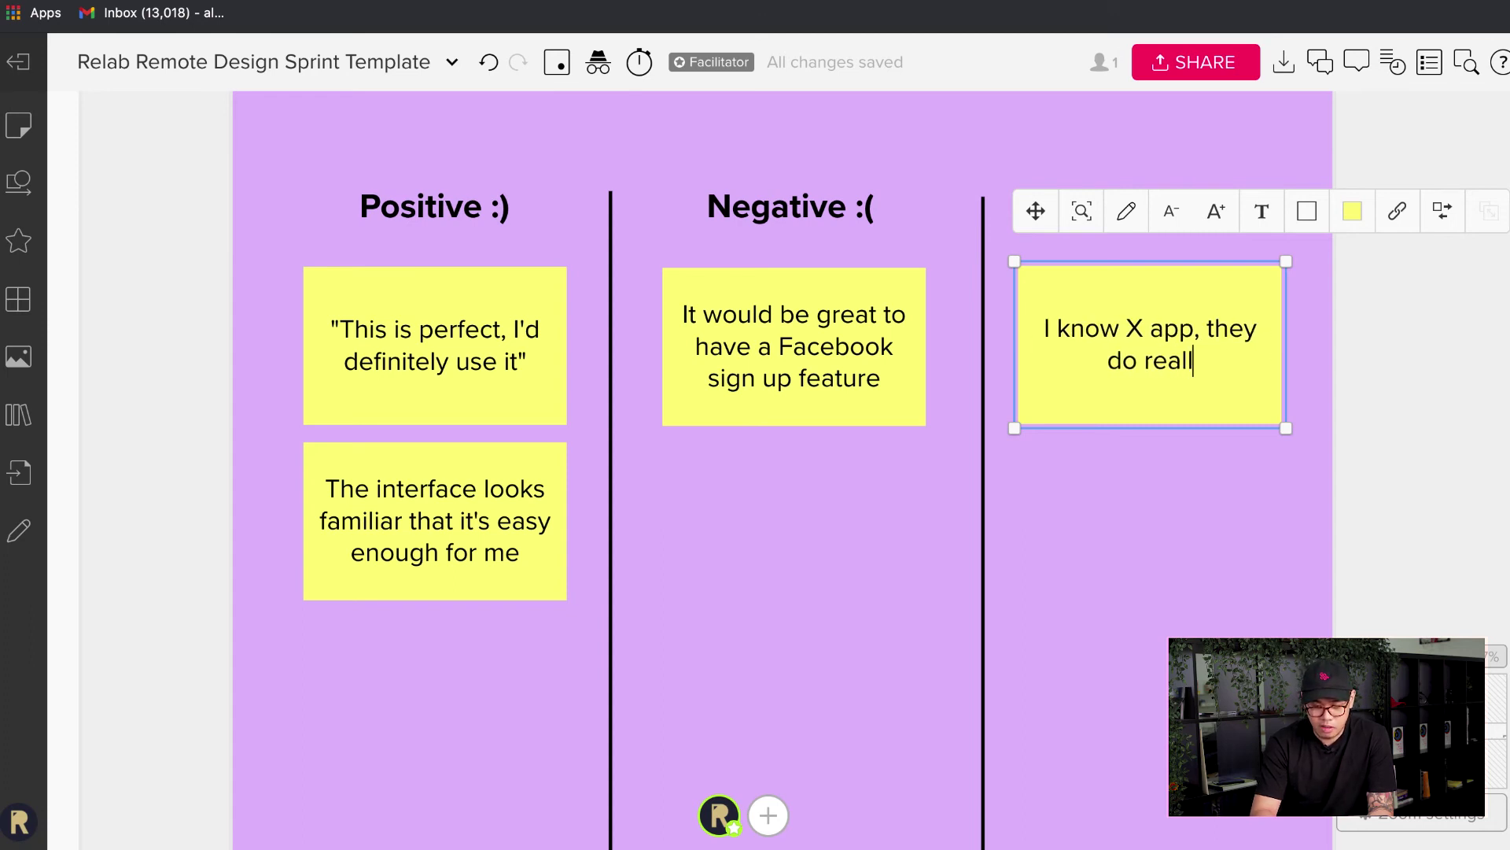
pyautogui.write('y well on this part')
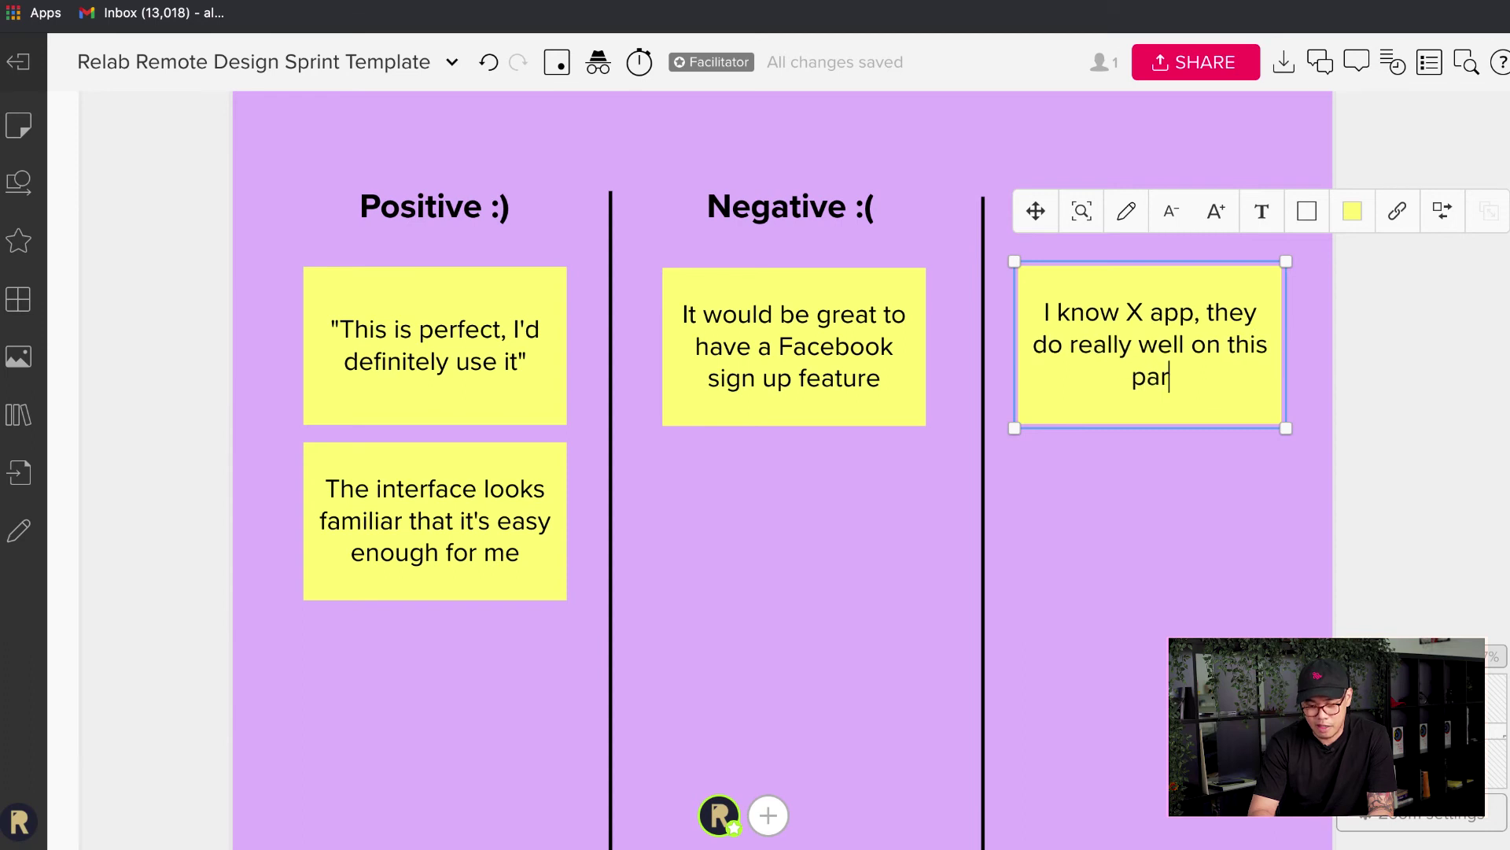
pyautogui.click(1340, 373)
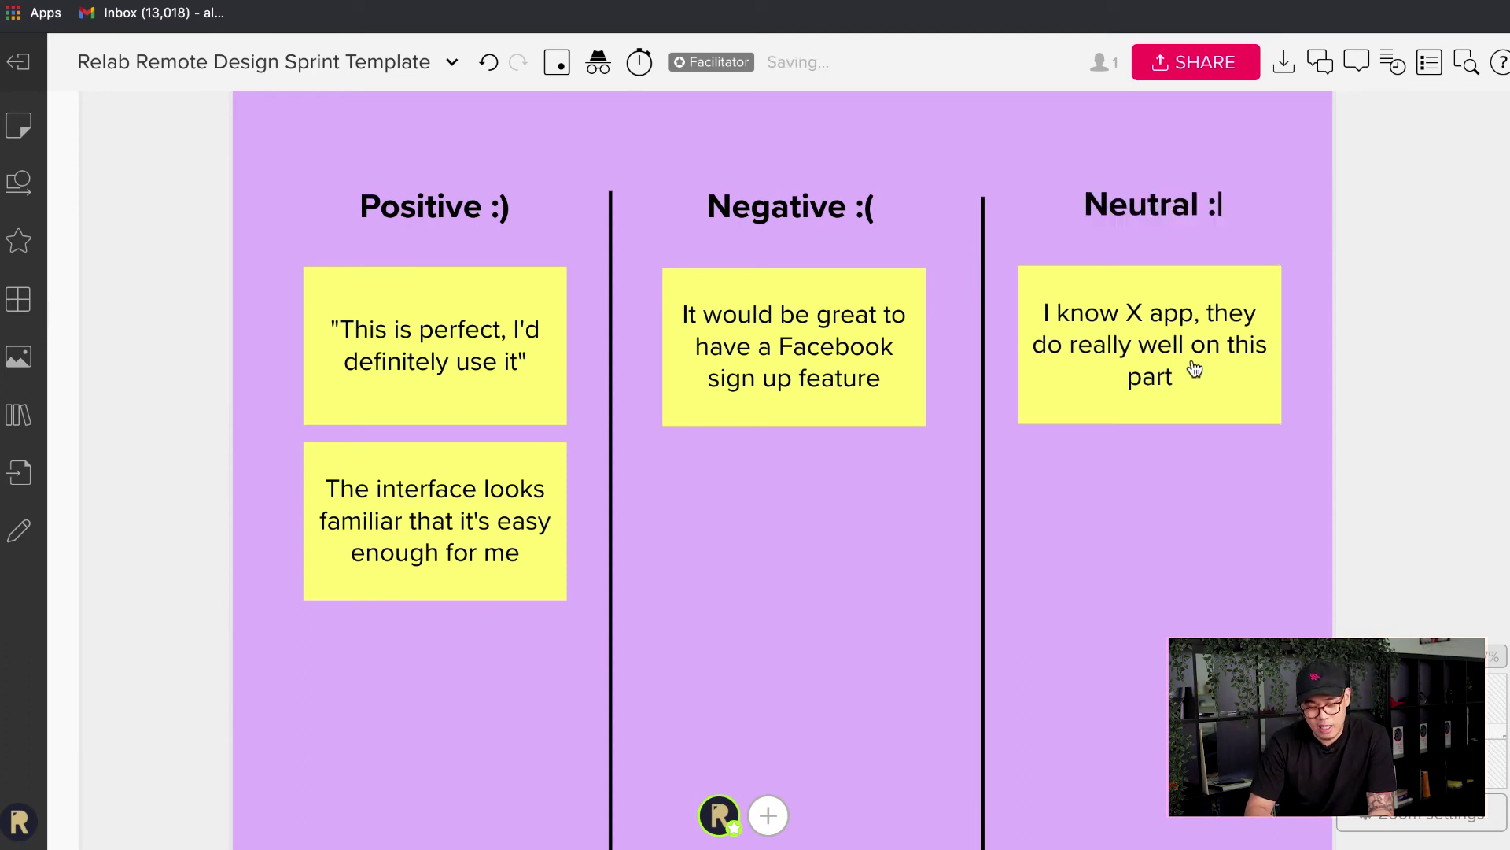
pyautogui.moveTo(1190, 364); pyautogui.dragTo(1210, 371)
pyautogui.click(724, 500)
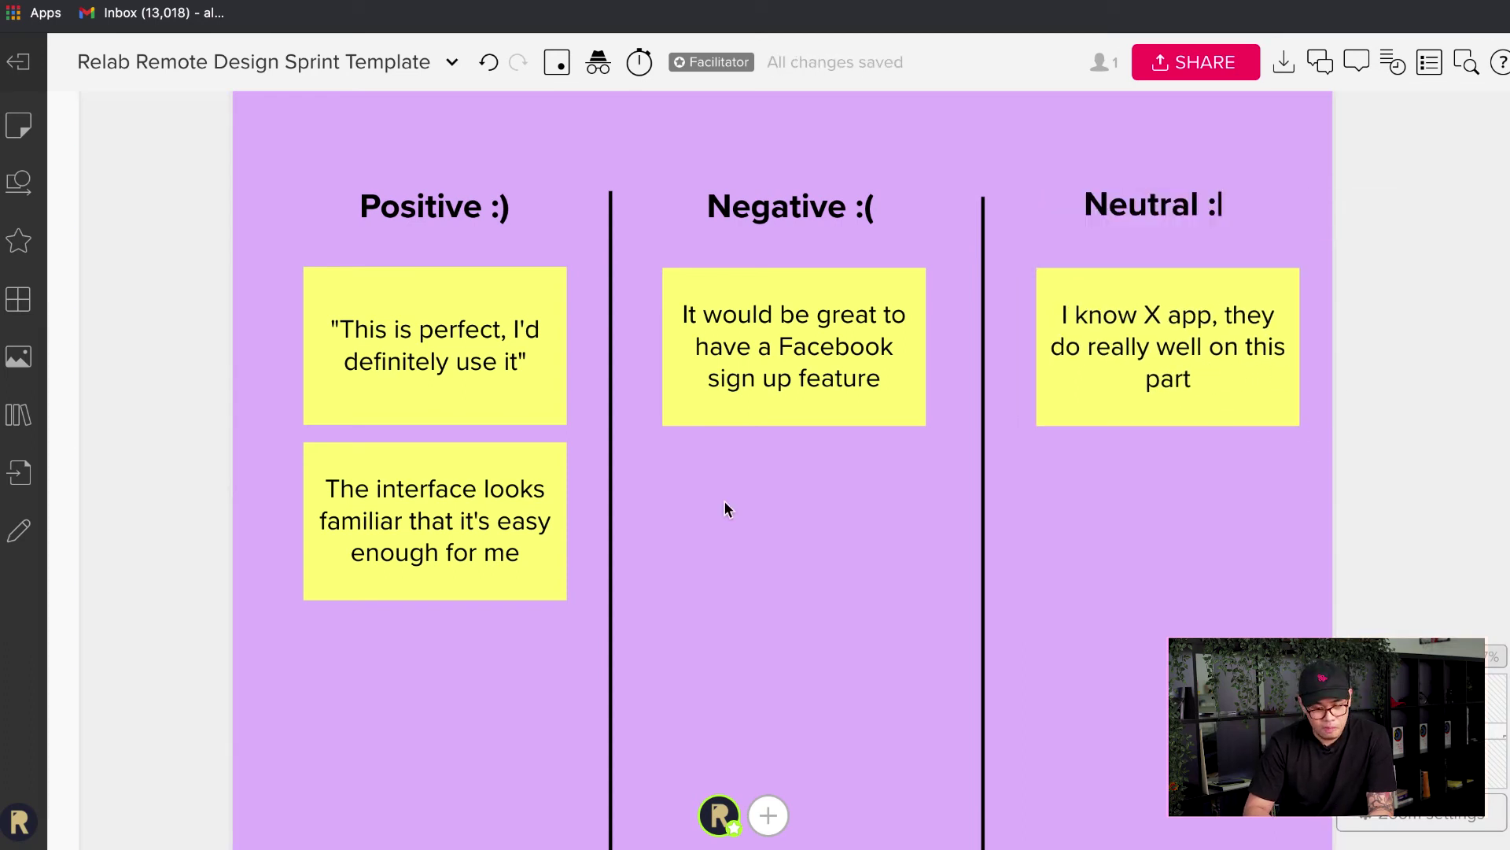
pyautogui.scroll(-5, 724, 501)
# Add a third Sign Up / Sign In Positive sticky reading 'Type a comment/feedback ....'
pyautogui.keyDown('ctrl'); pyautogui.scroll(-2, 749, 464); pyautogui.keyUp('ctrl')
pyautogui.keyDown('ctrl'); pyautogui.scroll(-2, 749, 464); pyautogui.keyUp('ctrl')
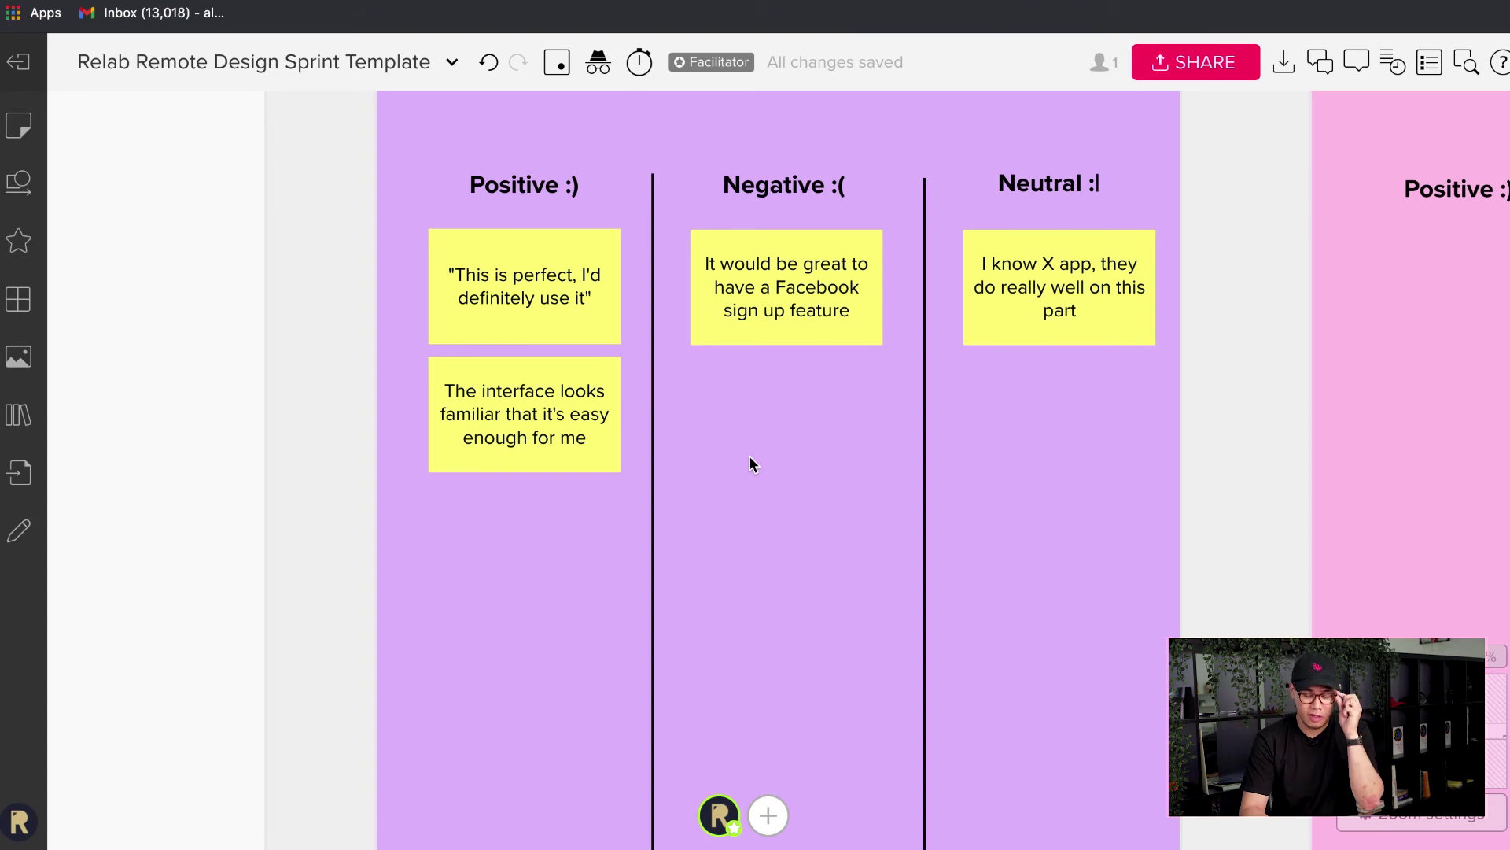
pyautogui.keyDown('ctrl'); pyautogui.scroll(-3, 749, 464); pyautogui.keyUp('ctrl')
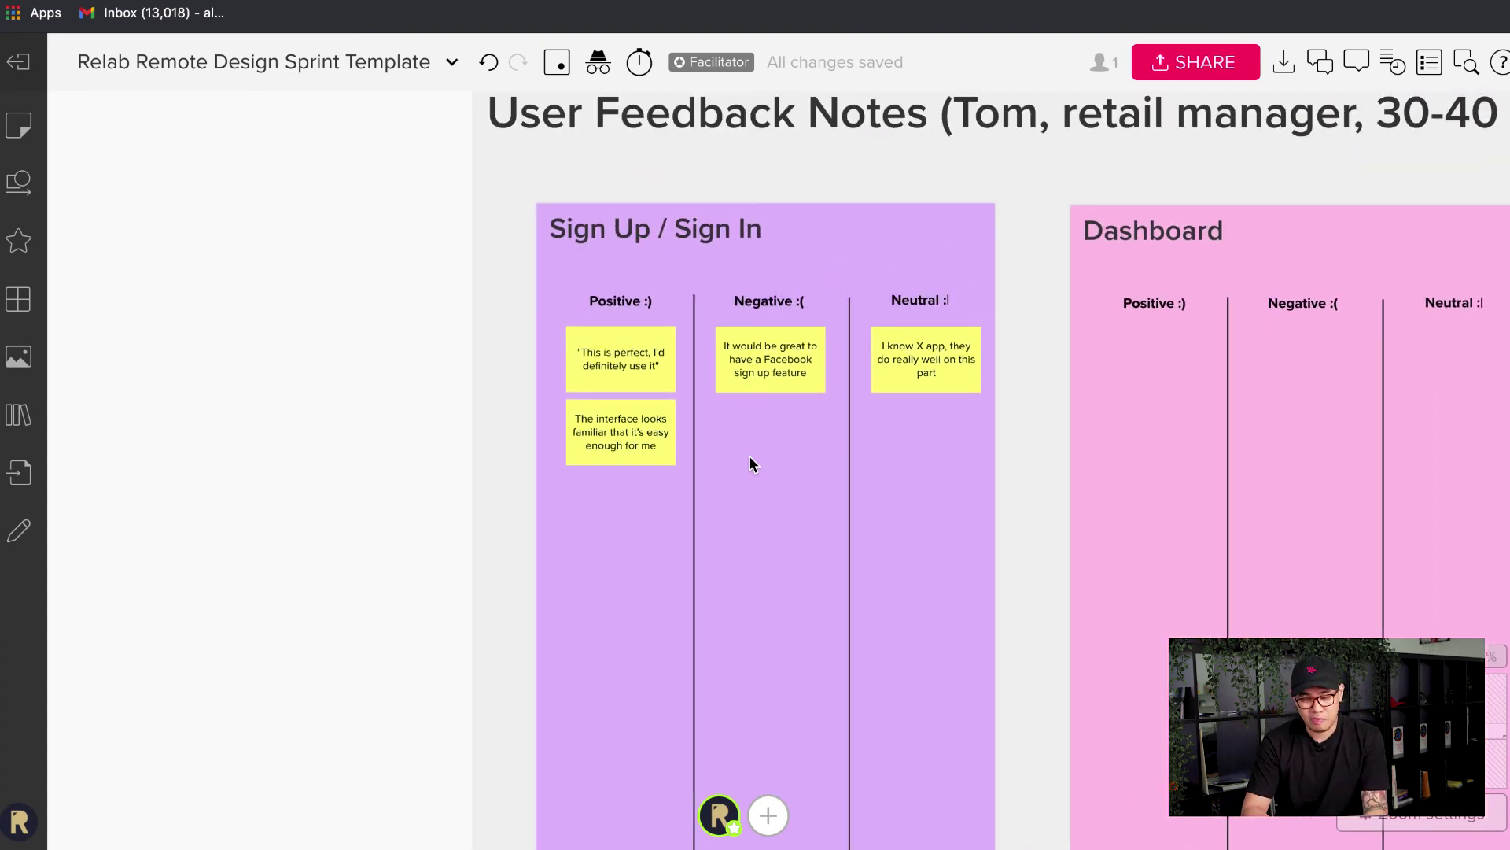
pyautogui.hscroll(3, 749, 464)
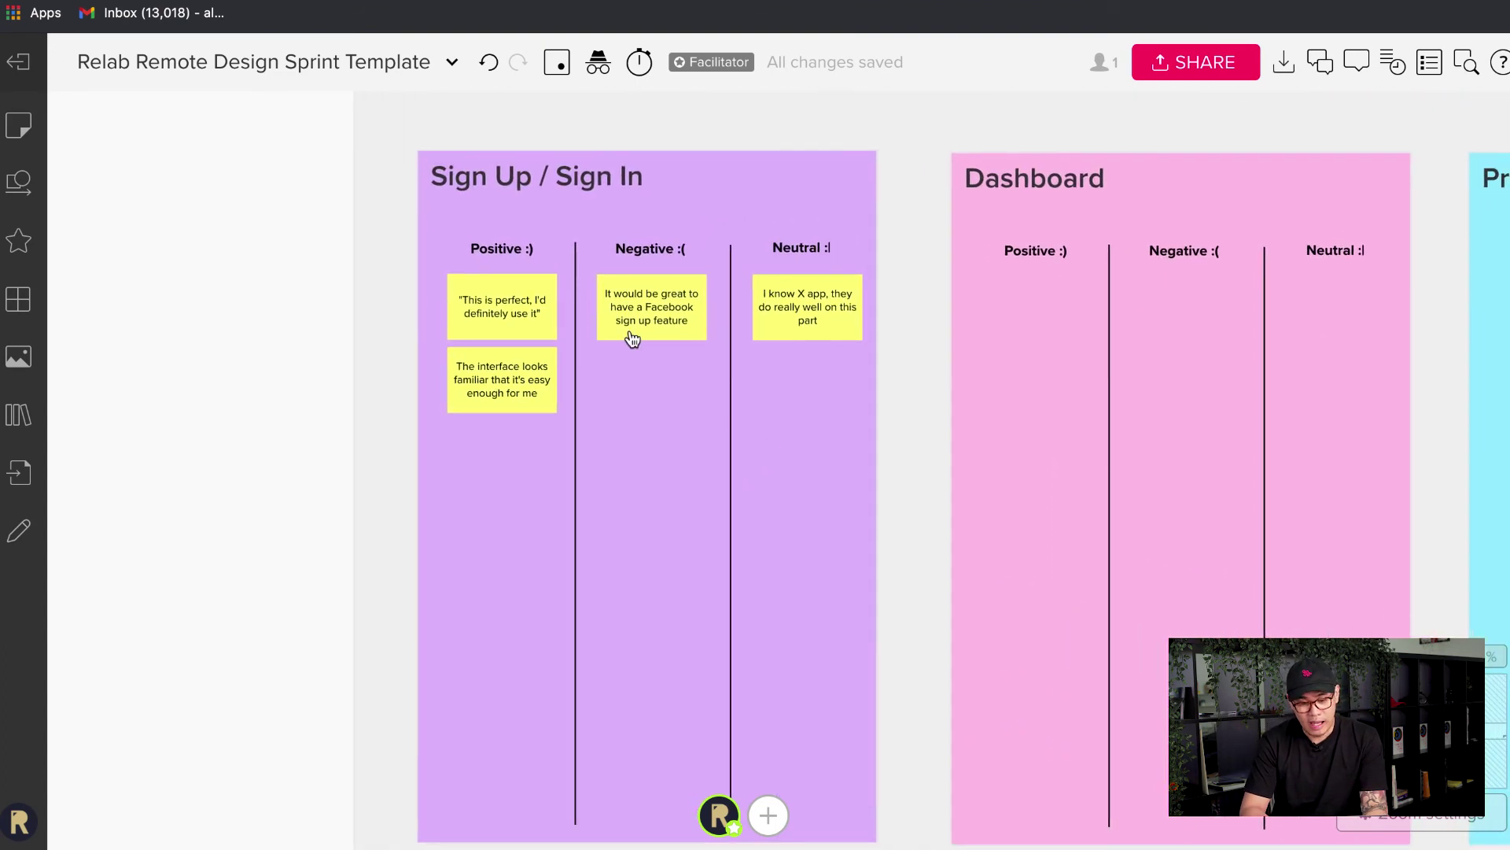
pyautogui.keyDown('ctrl'); pyautogui.scroll(2, 633, 339); pyautogui.keyUp('ctrl')
pyautogui.keyDown('ctrl'); pyautogui.scroll(2, 491, 468); pyautogui.keyUp('ctrl')
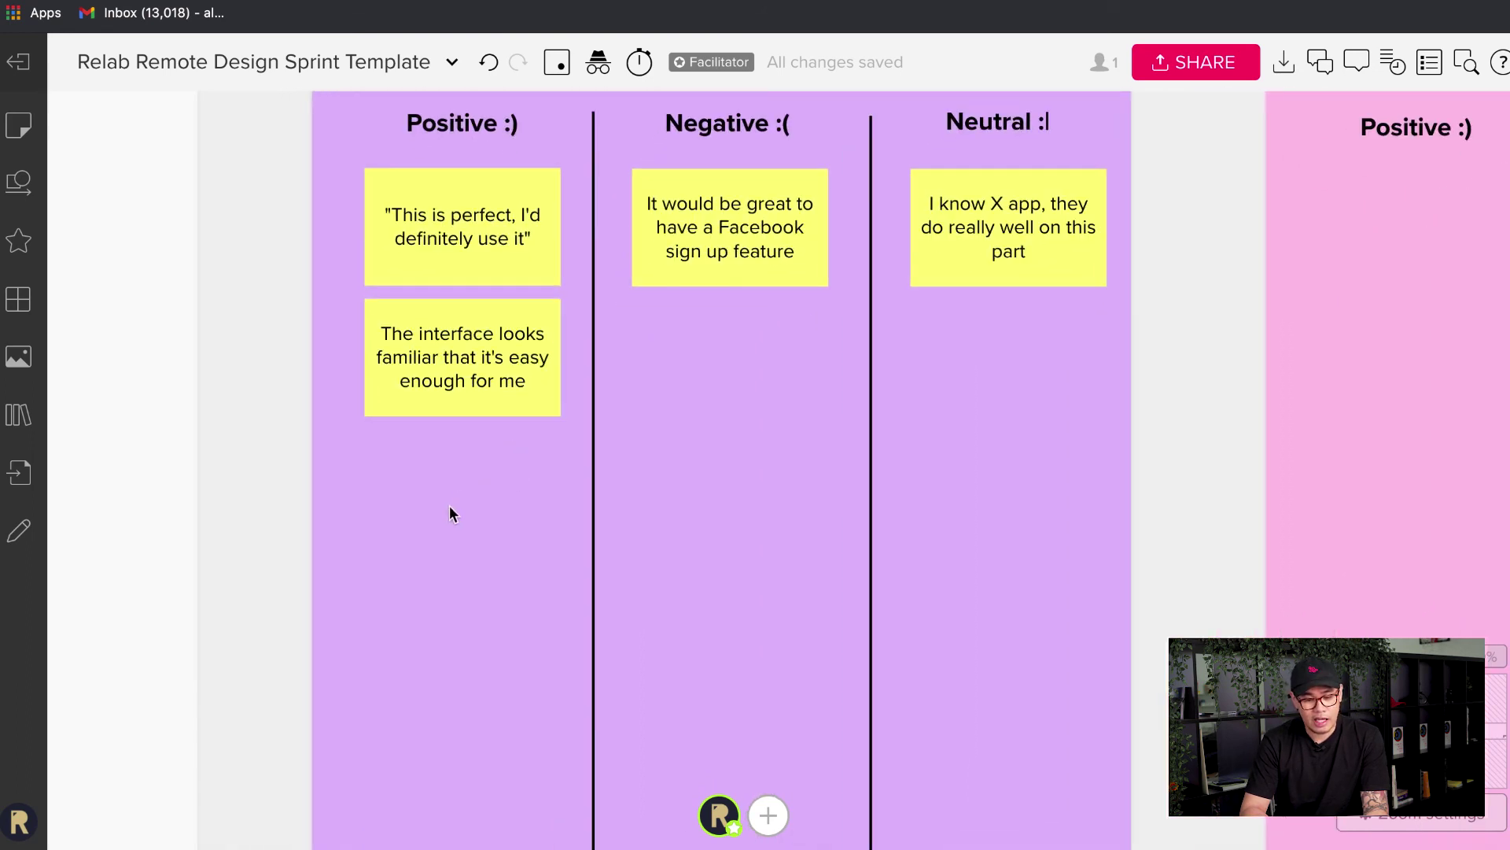
pyautogui.doubleClick(449, 513)
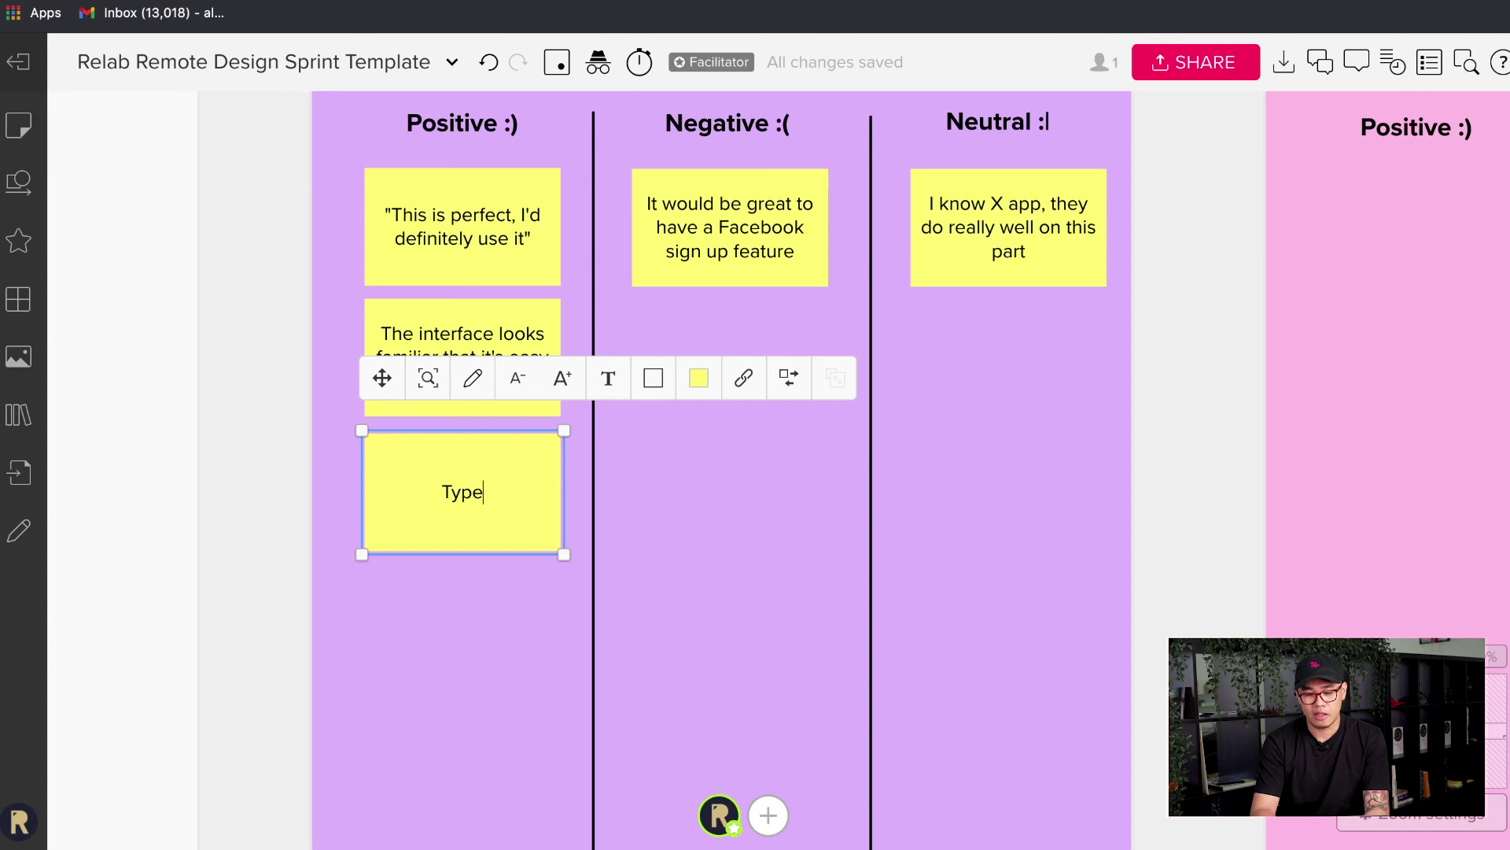
pyautogui.write('Type a comment')
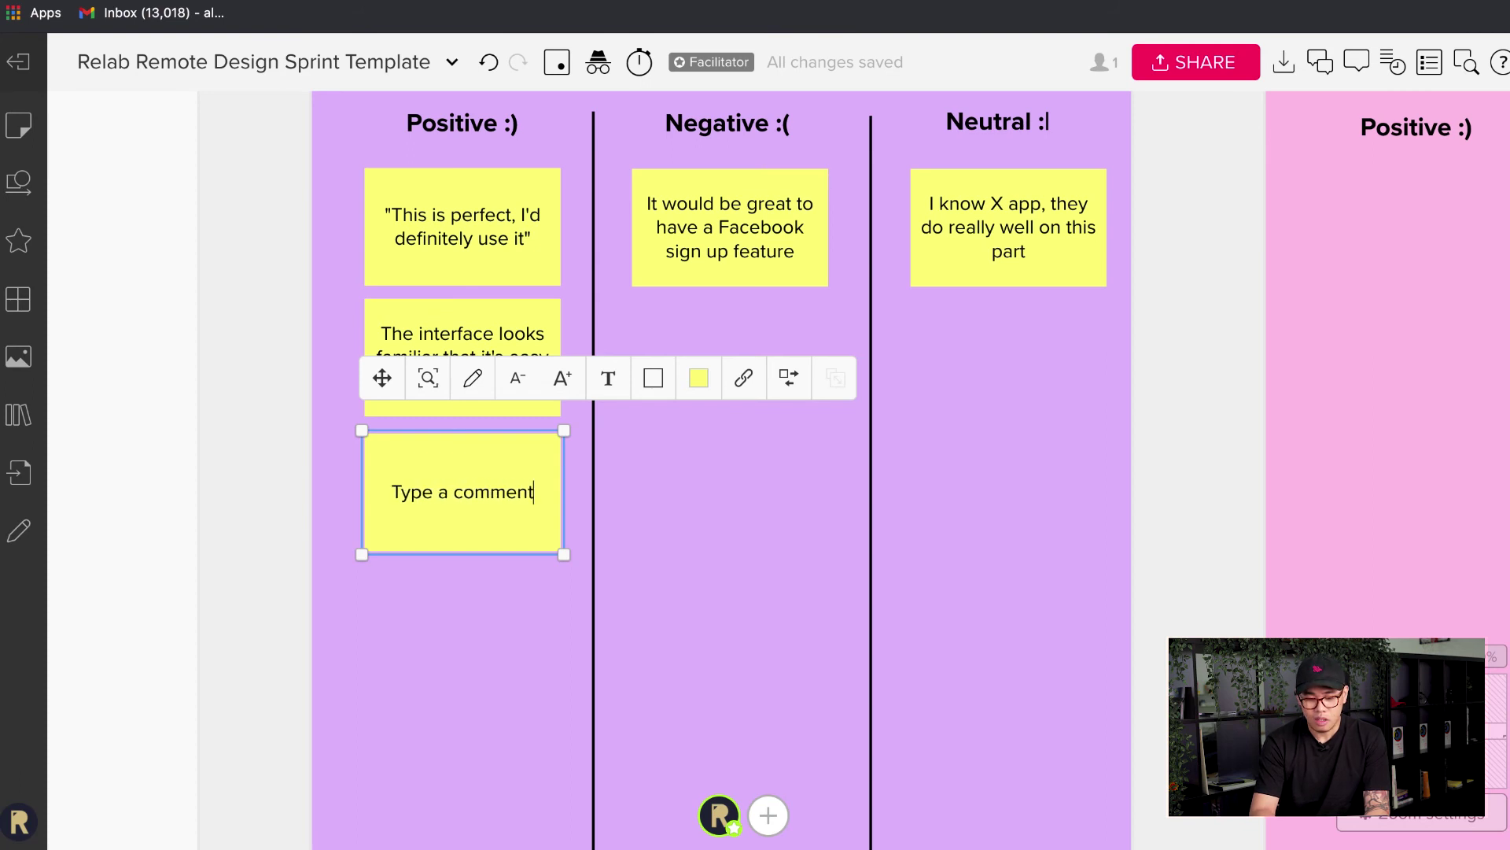
pyautogui.write('/feedback ')
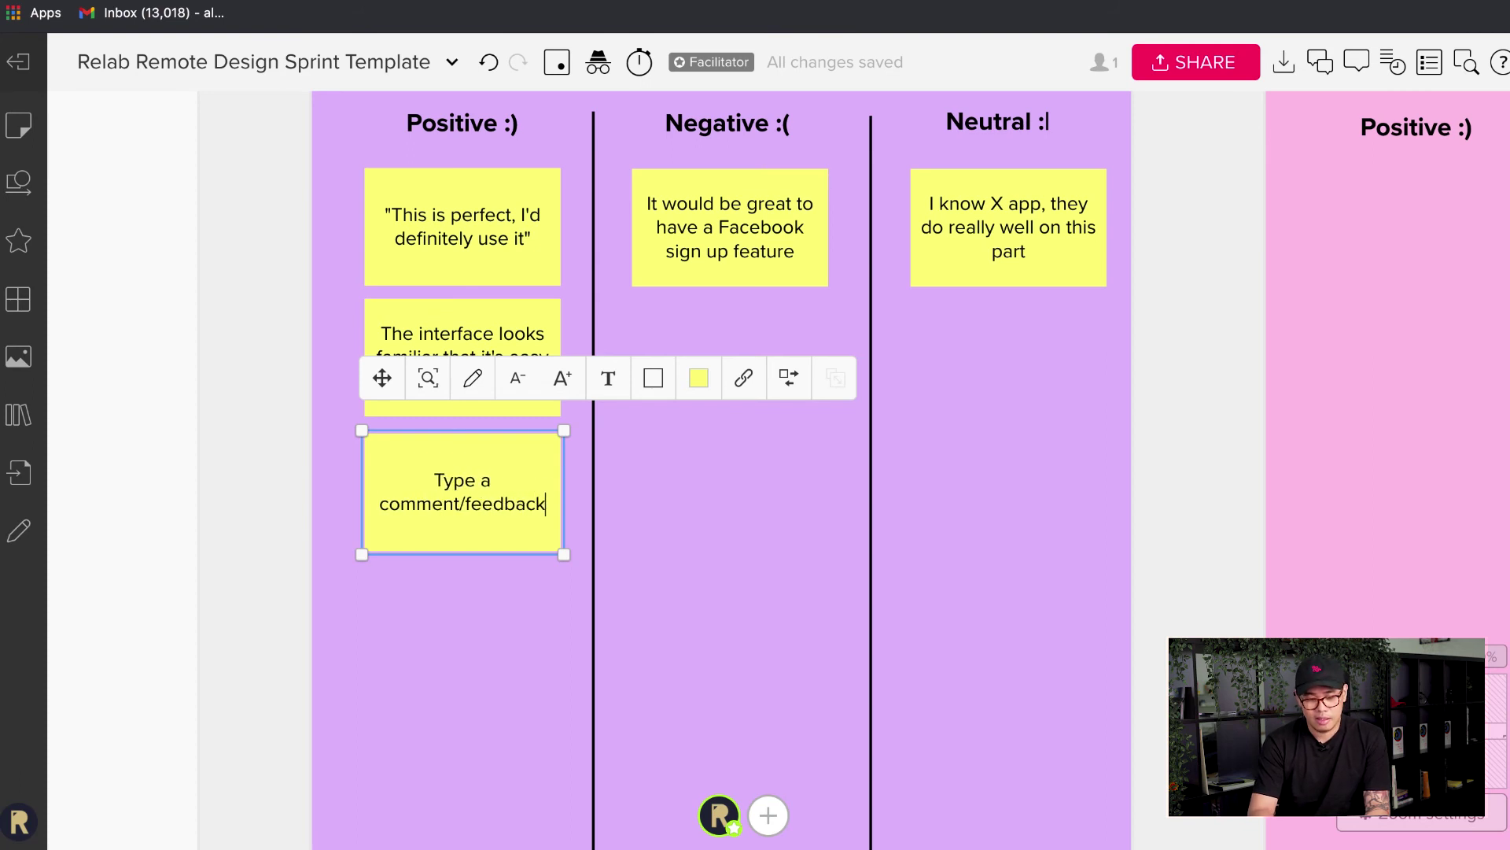
pyautogui.write('....')
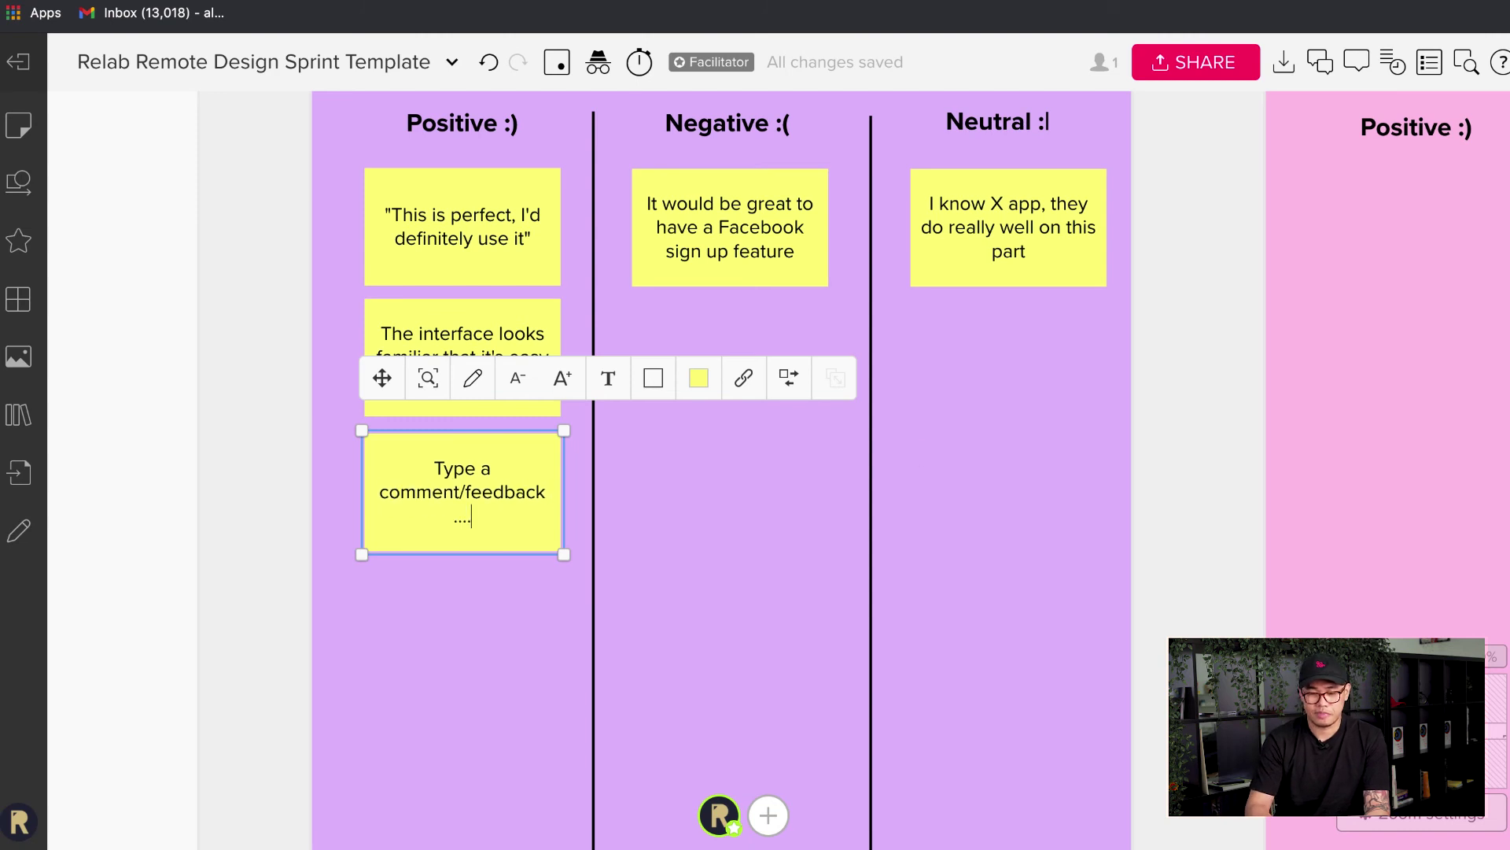
pyautogui.click(1202, 413)
pyautogui.scroll(-5, 769, 461)
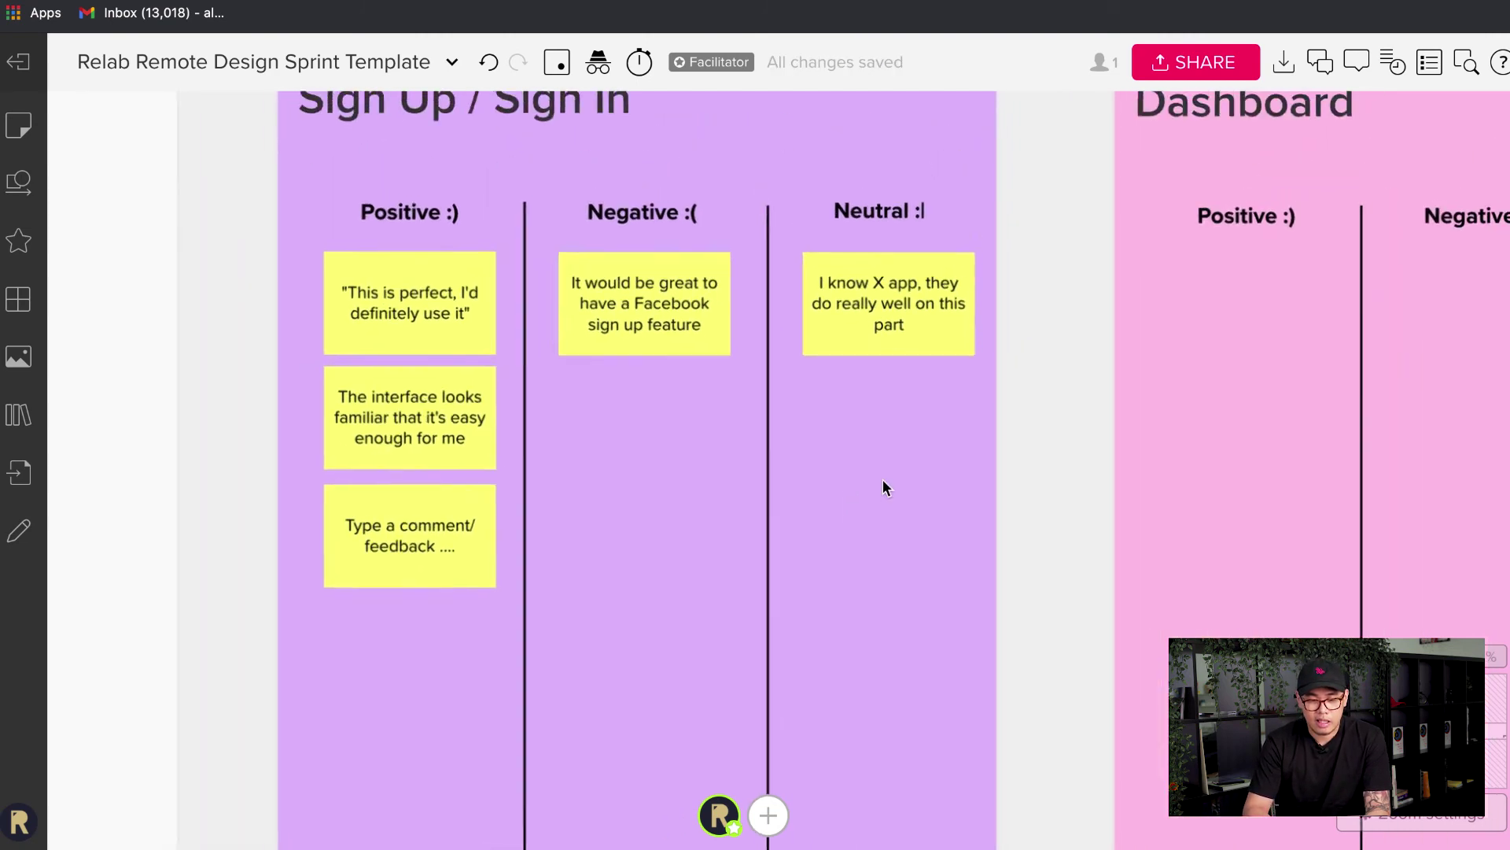
pyautogui.hscroll(2, 883, 480)
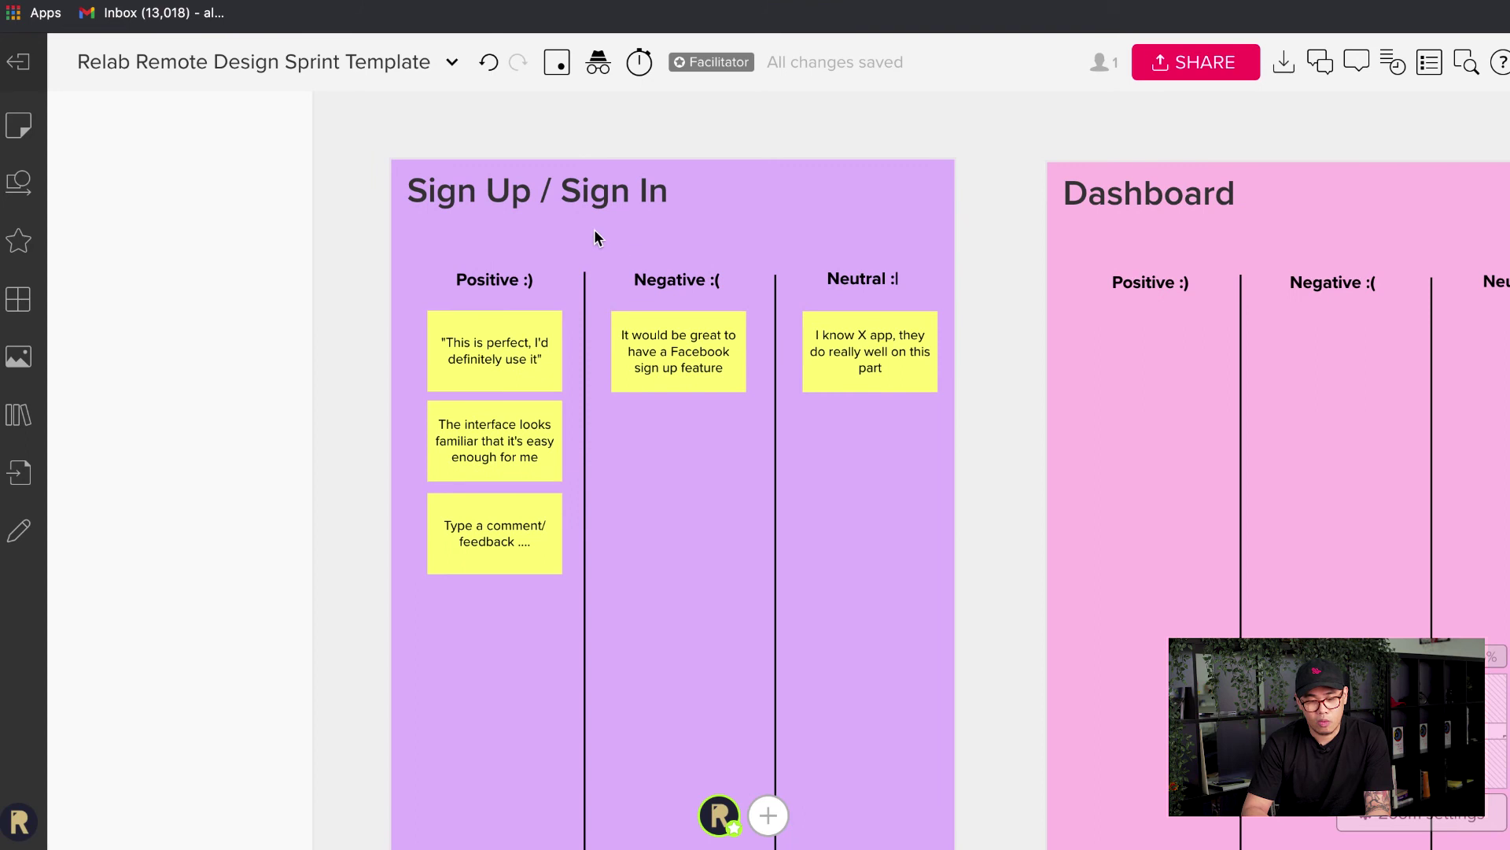
# Add a blank sticky positioned under the Dashboard section's Positive header
pyautogui.hscroll(4, 762, 275)
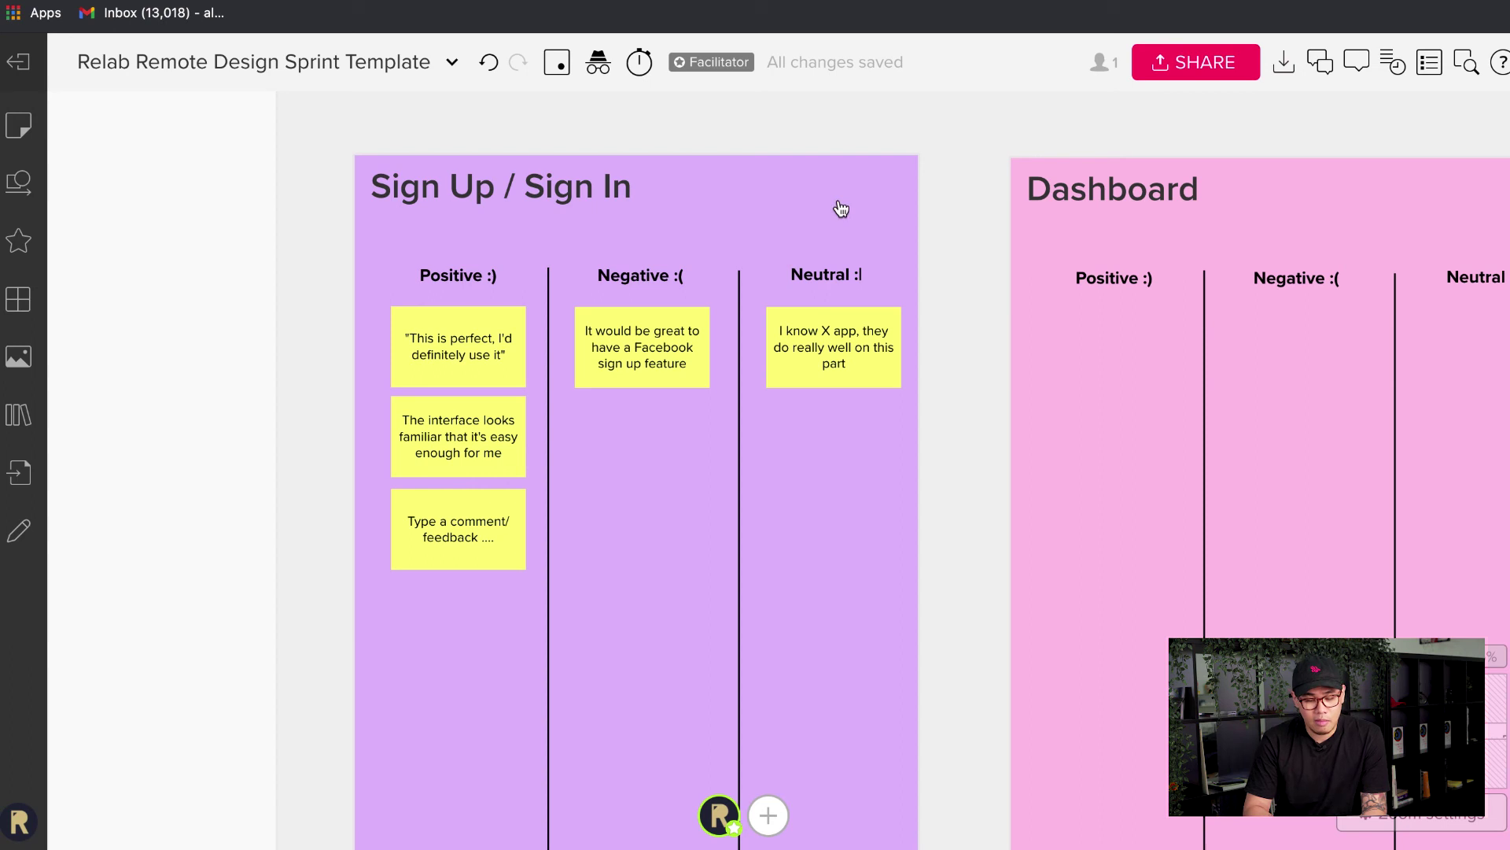
pyautogui.hscroll(2, 735, 228)
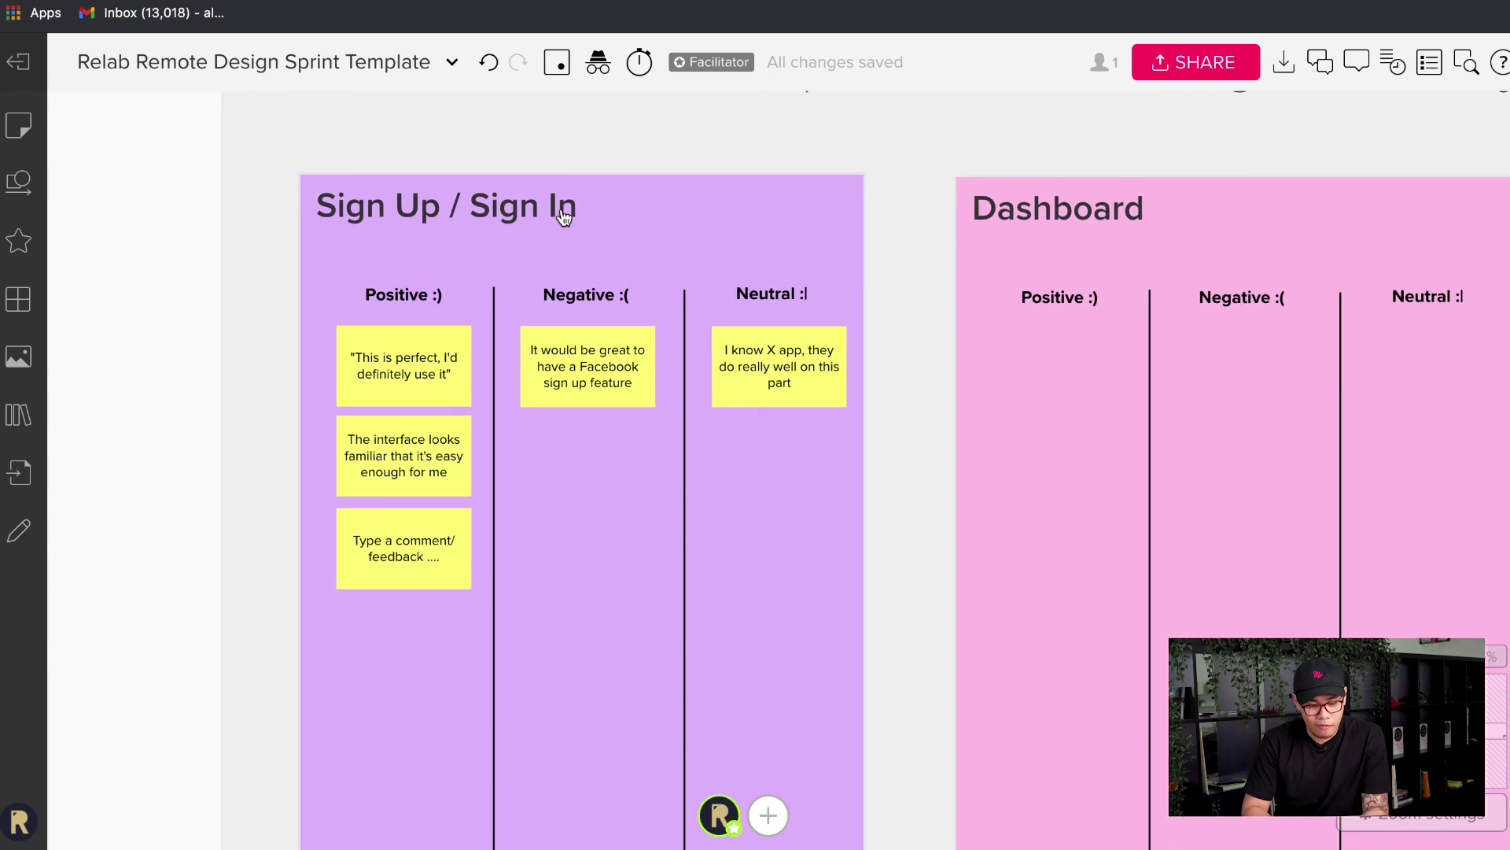
pyautogui.scroll(2, 565, 217)
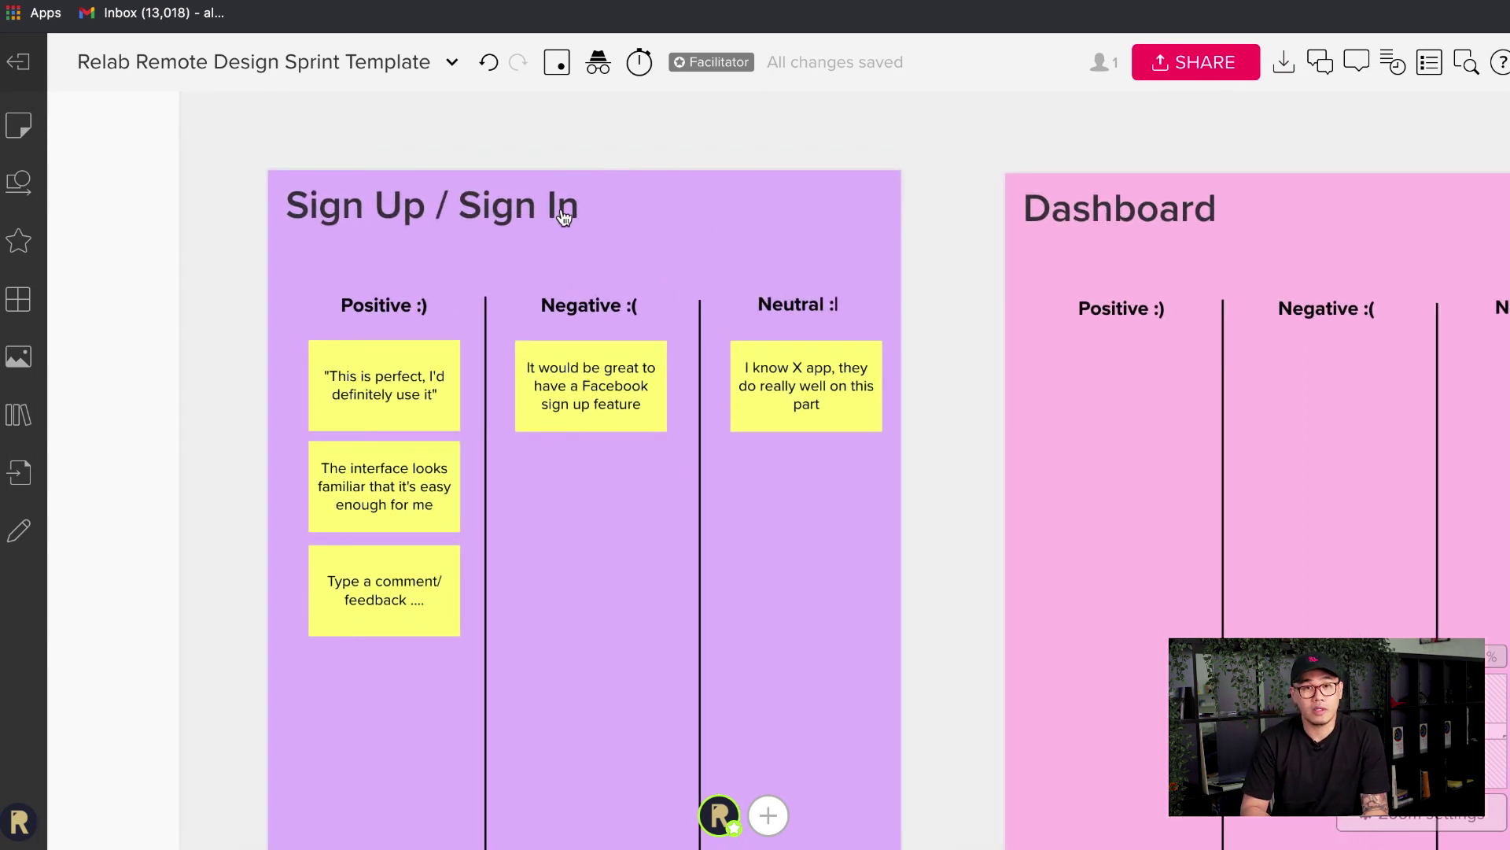
pyautogui.scroll(1, 565, 217)
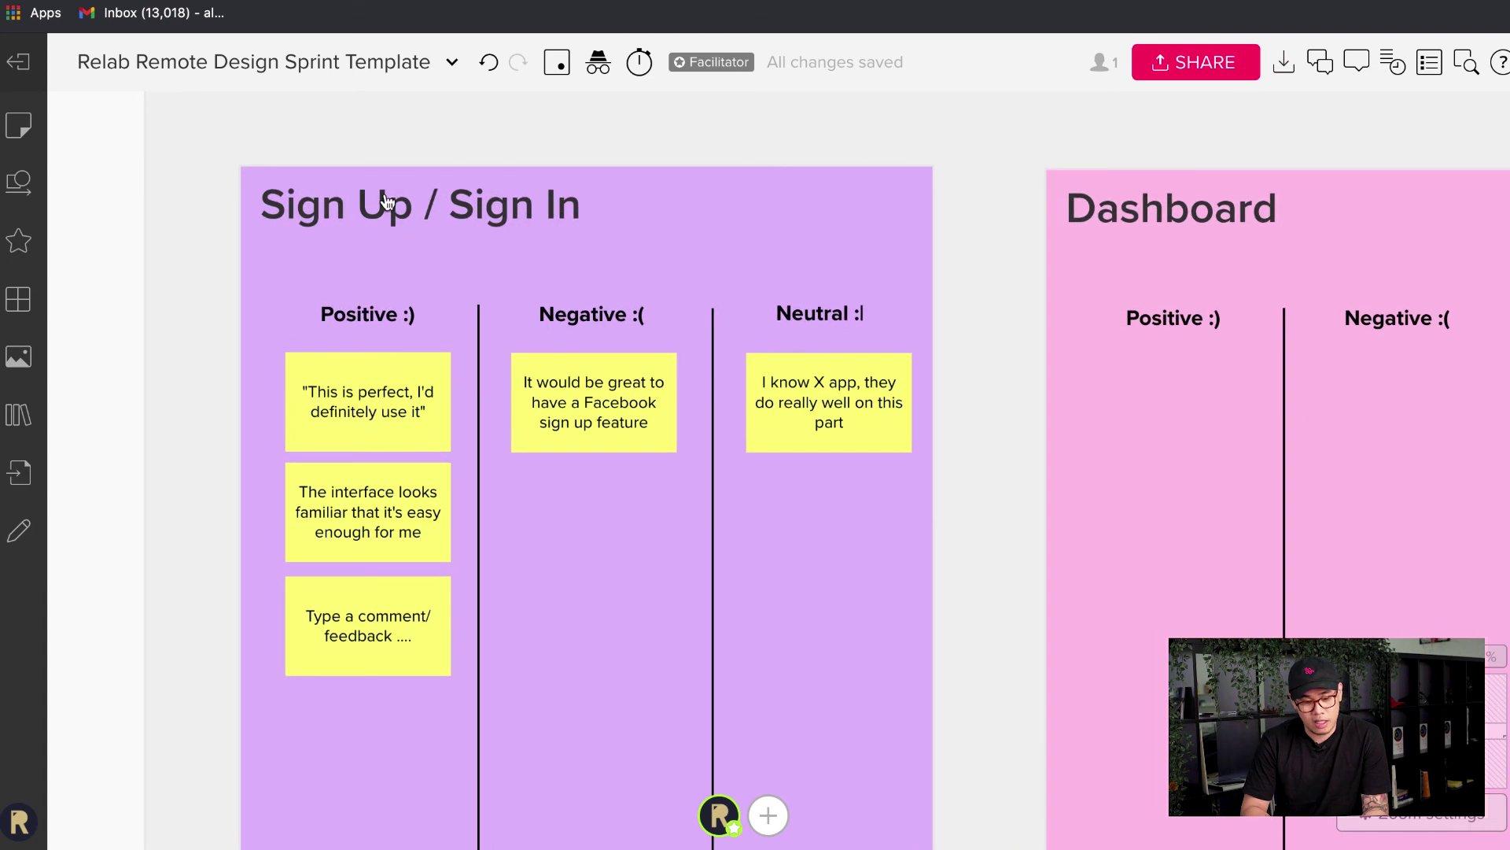
pyautogui.hscroll(10, 643, 231)
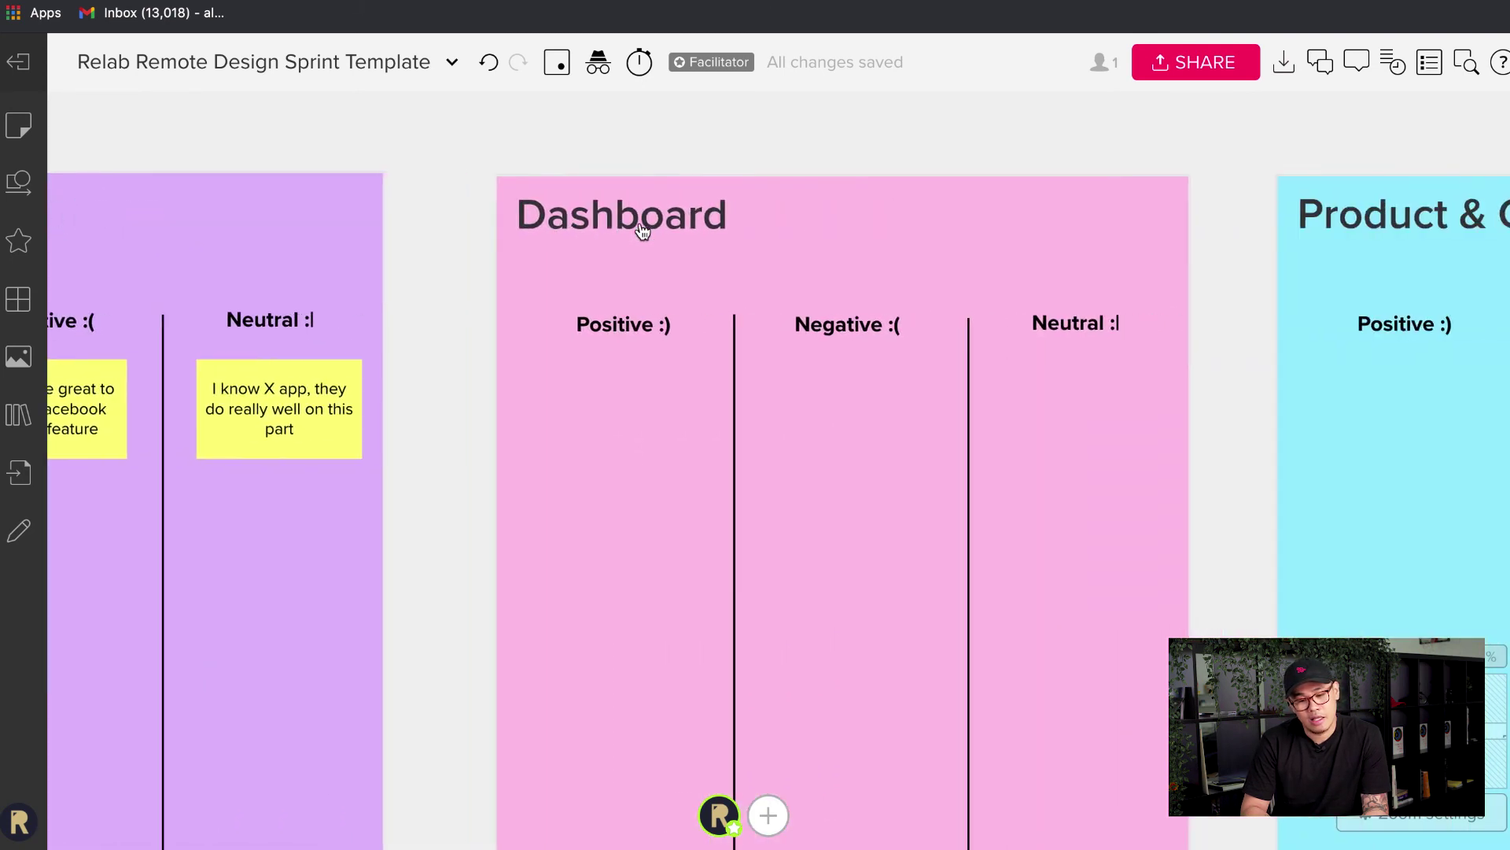
pyautogui.hscroll(-2, 559, 423)
pyautogui.scroll(-1, 558, 423)
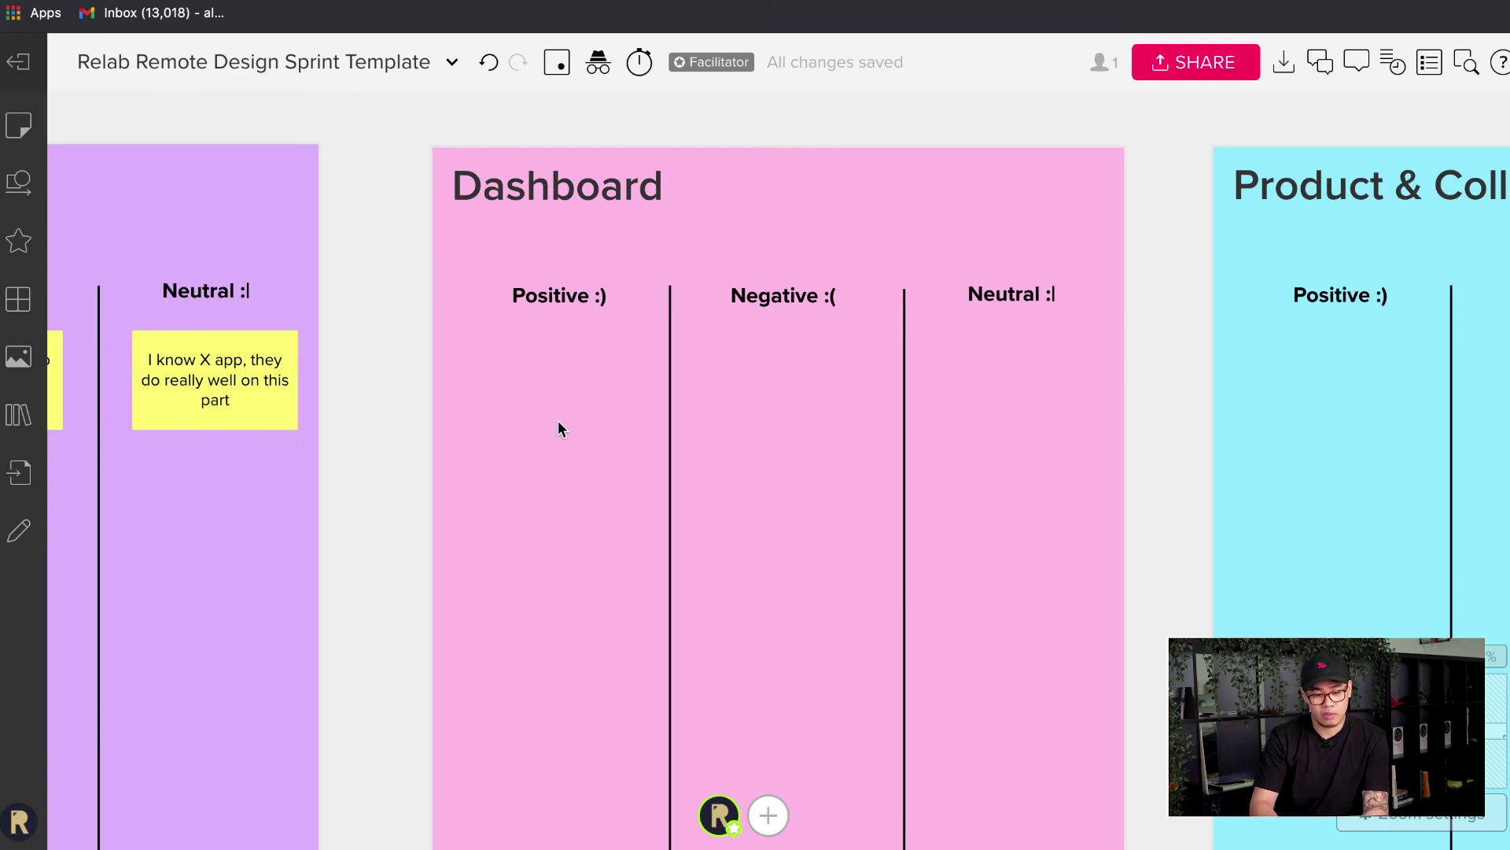
pyautogui.doubleClick(554, 366)
pyautogui.click(374, 418)
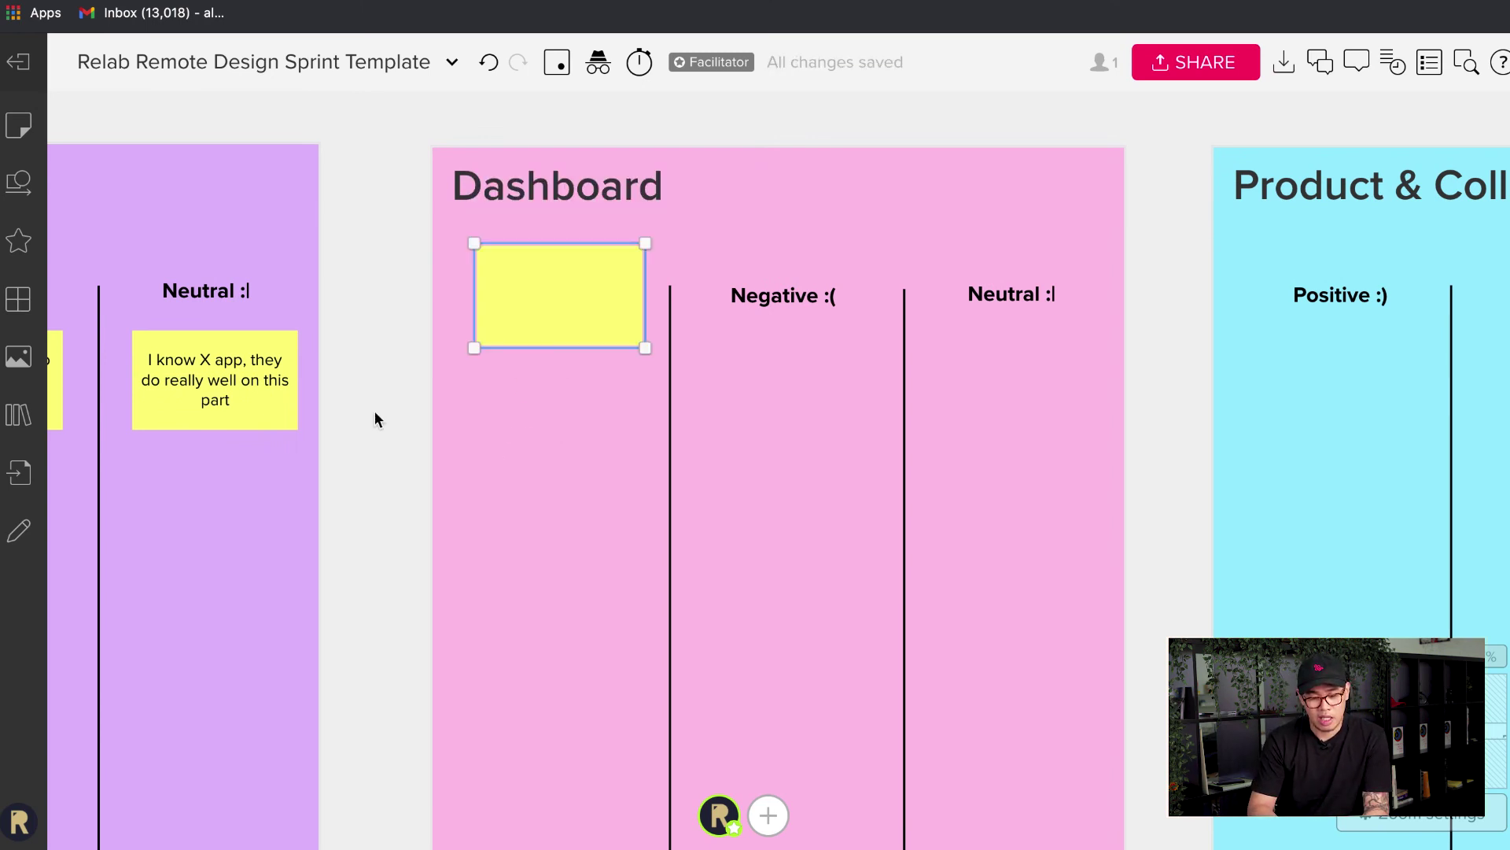
pyautogui.moveTo(566, 321); pyautogui.dragTo(560, 414)
pyautogui.click(372, 367)
# Add blank stickies to the Product & Collection and Orders Positive columns
pyautogui.hscroll(5, 1182, 405)
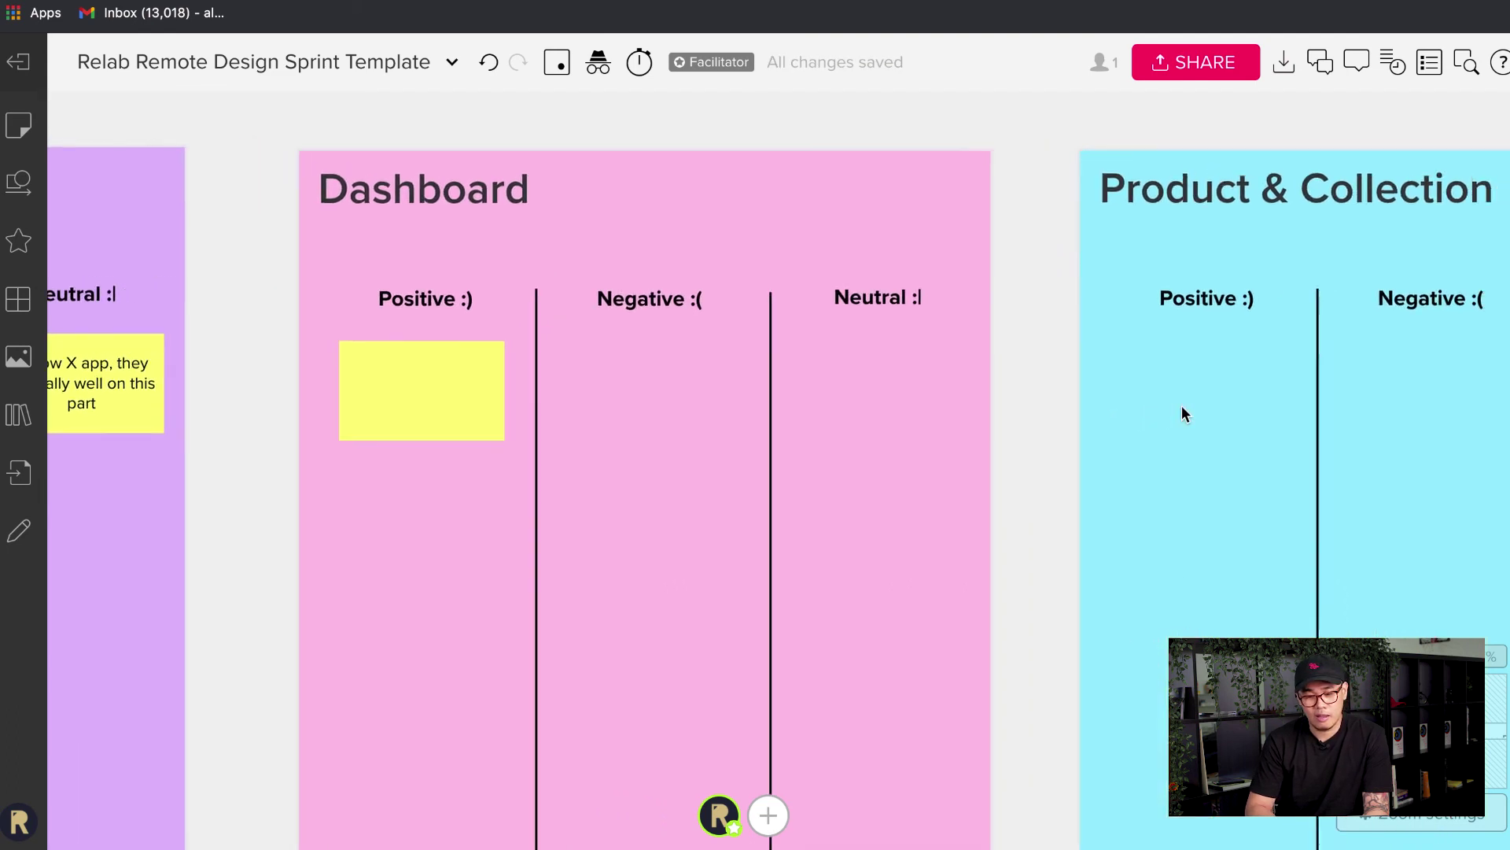
pyautogui.hscroll(4, 1069, 402)
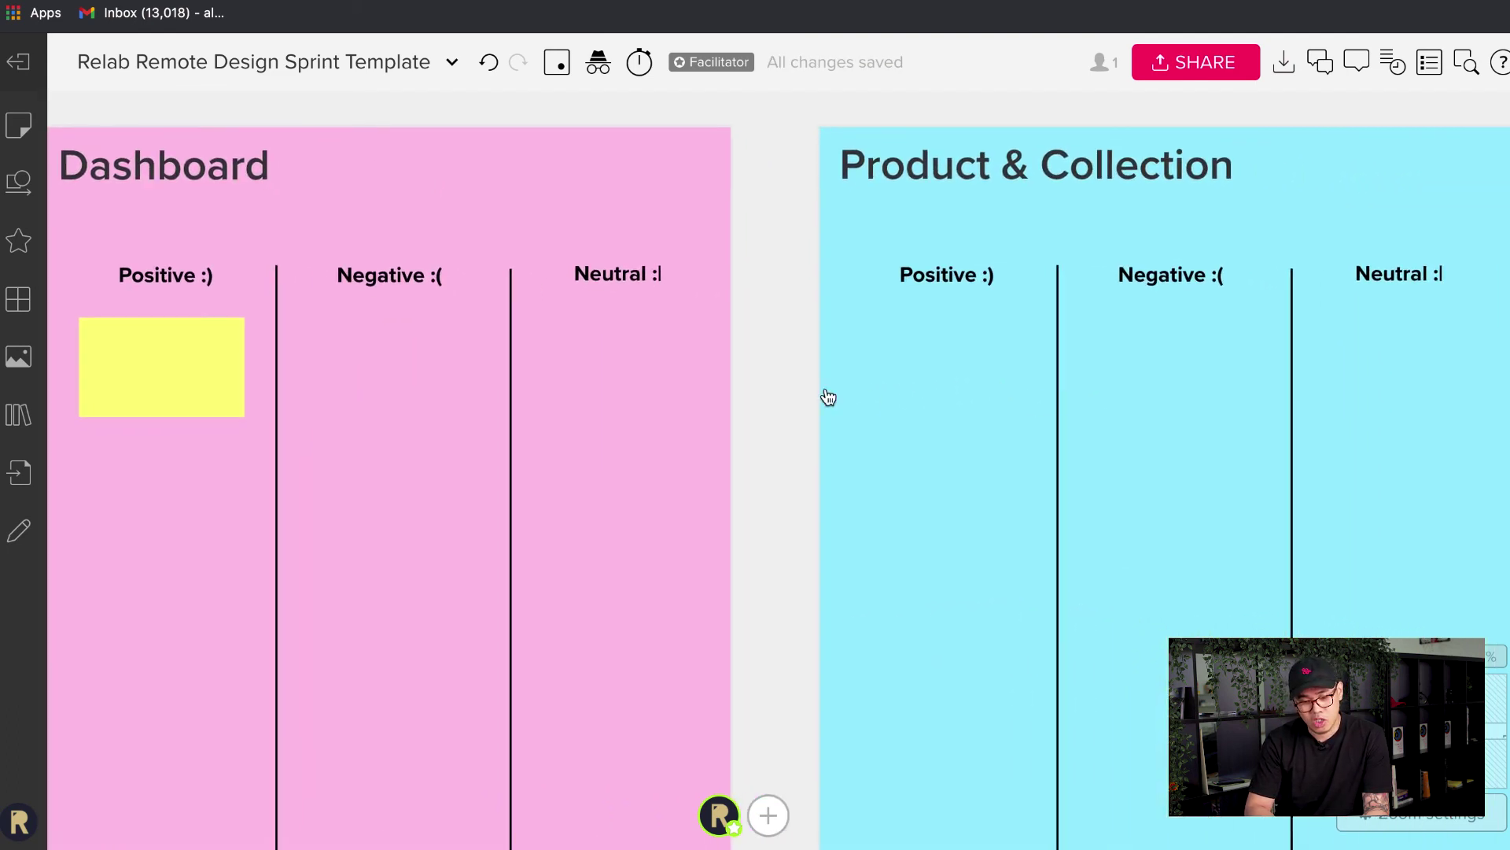
pyautogui.doubleClick(930, 384)
pyautogui.hscroll(10, 1370, 402)
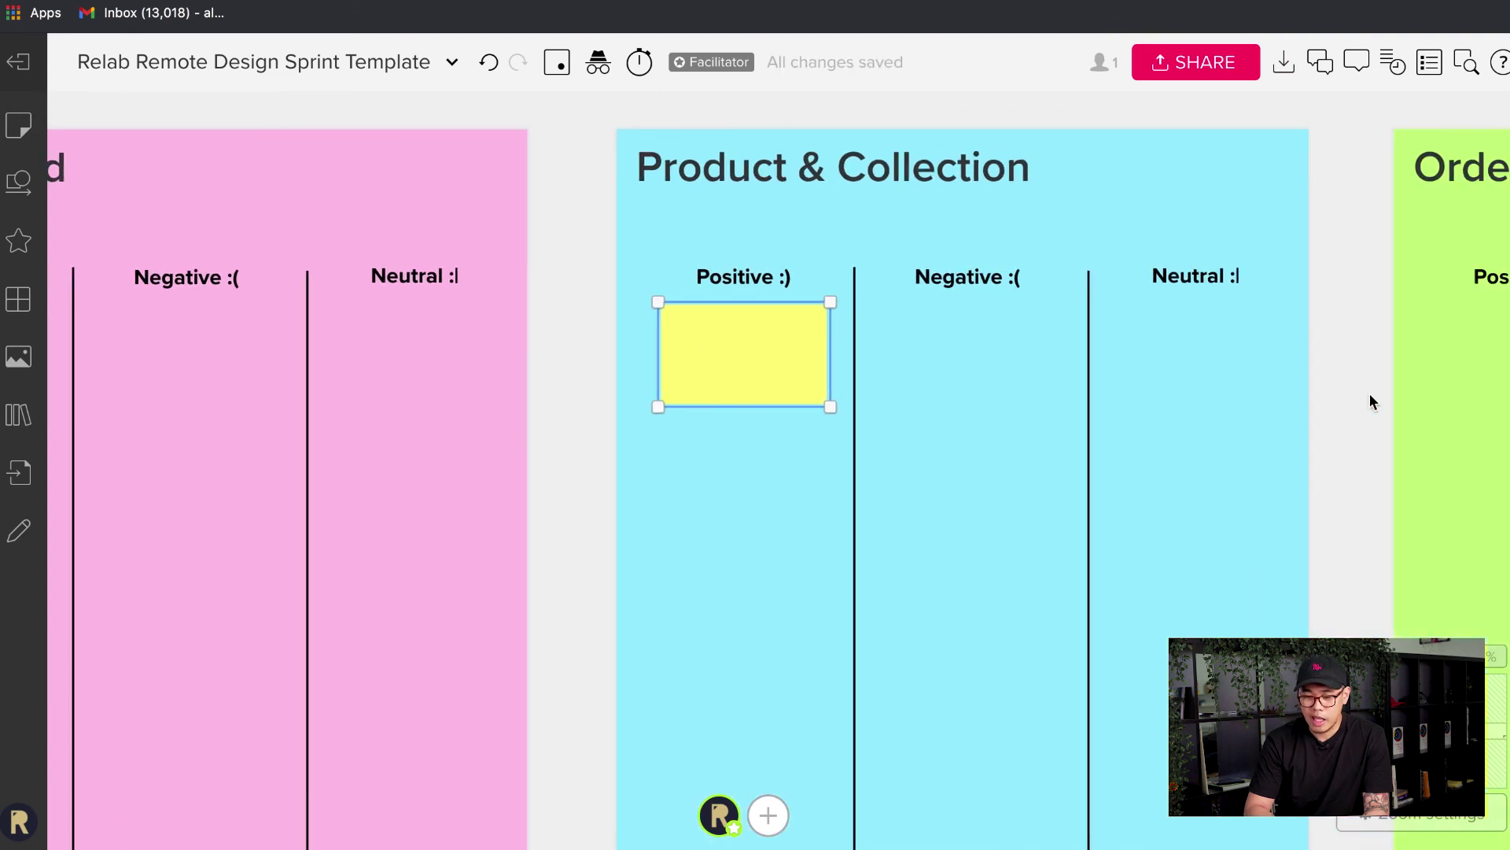
pyautogui.hscroll(2, 1370, 396)
pyautogui.doubleClick(1141, 367)
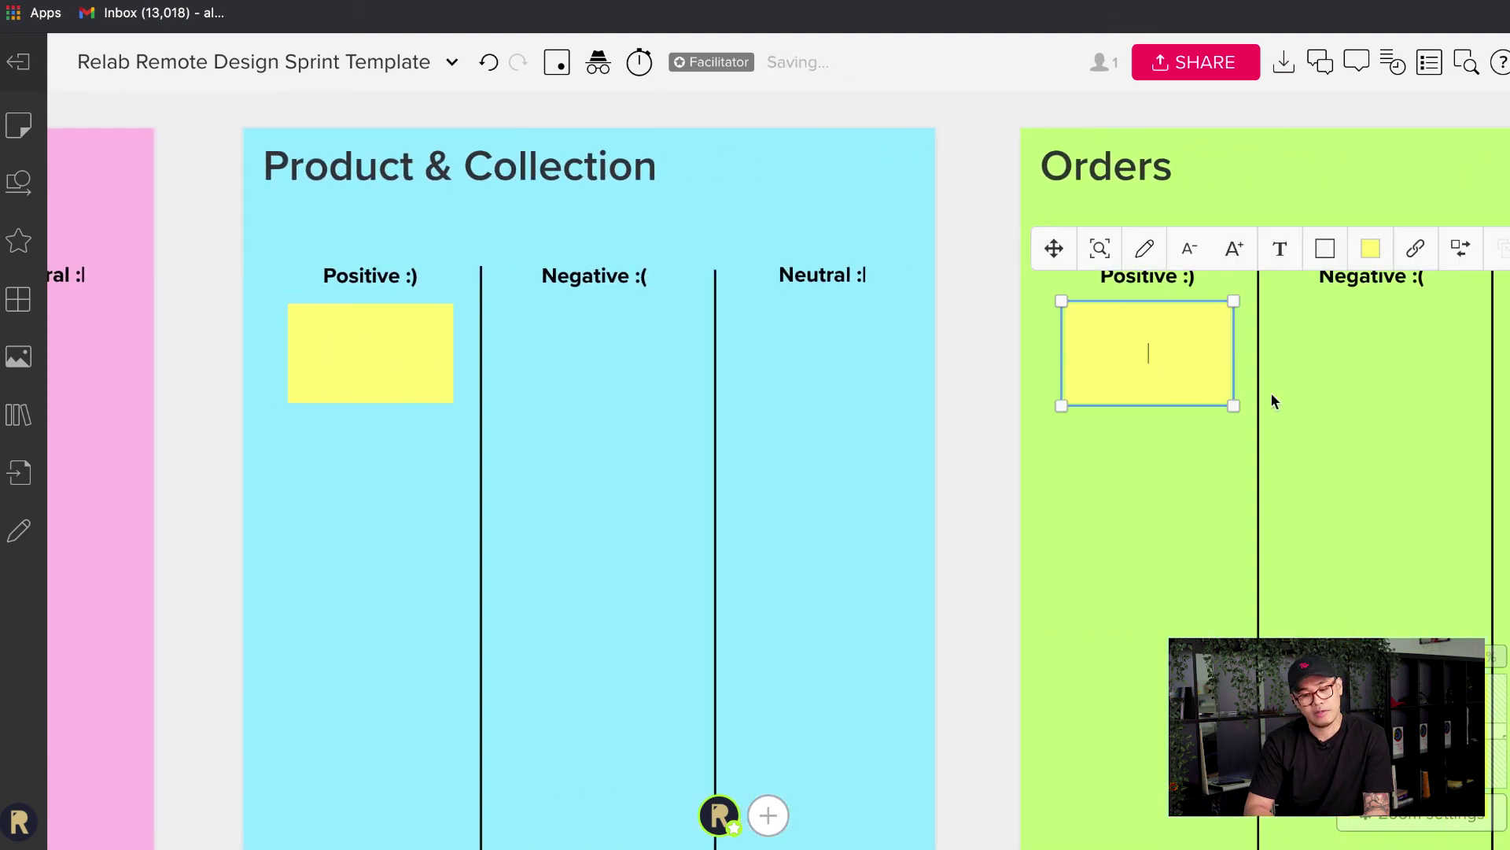
# Add a blank sticky to the Others section's Positive column
pyautogui.hscroll(2, 1278, 395)
pyautogui.hscroll(6, 1290, 385)
pyautogui.hscroll(9, 1054, 299)
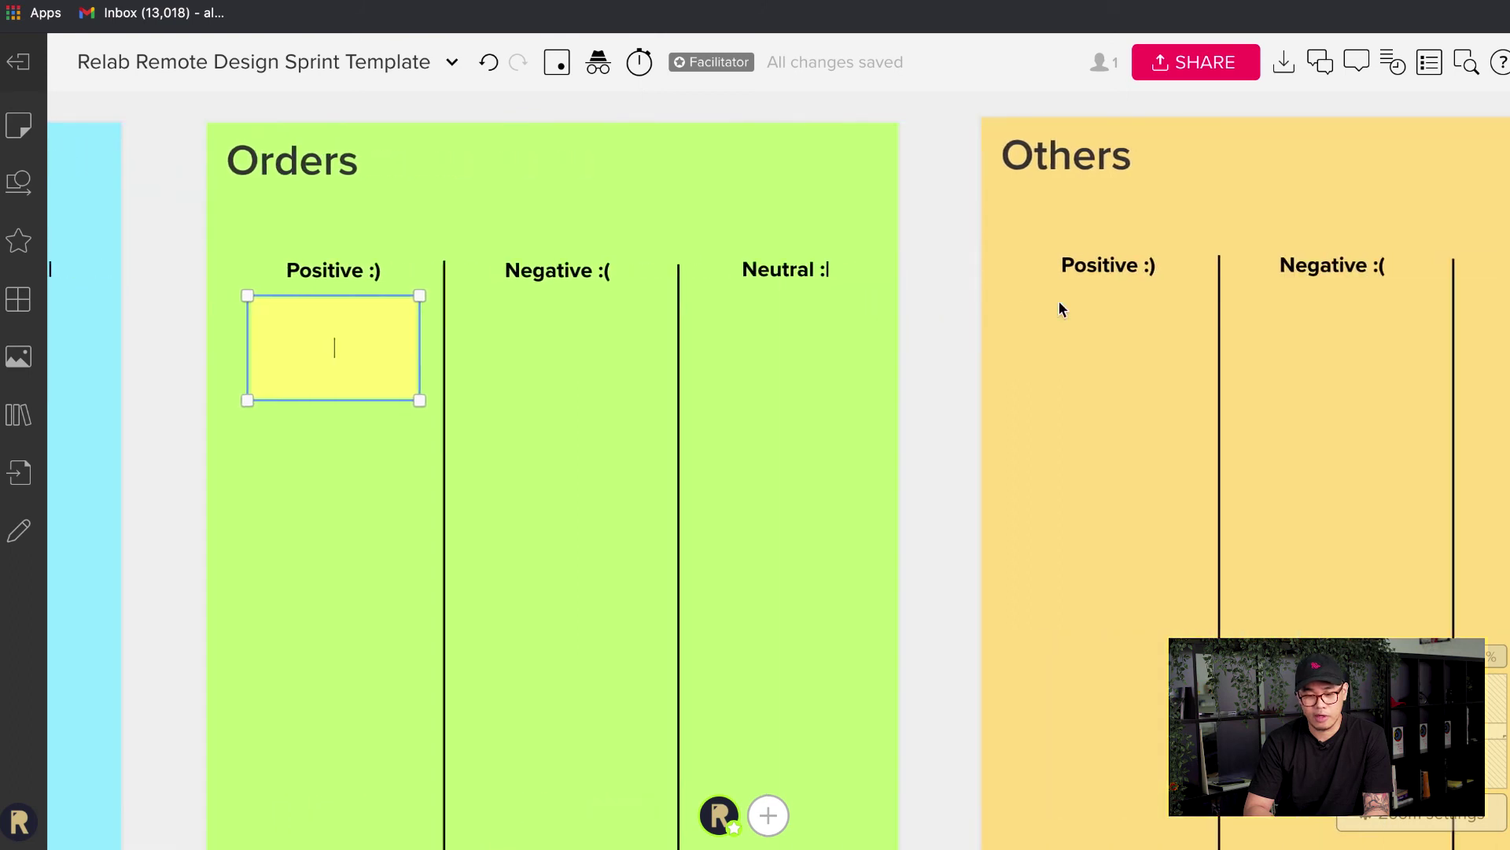
pyautogui.doubleClick(1065, 365)
pyautogui.click(913, 344)
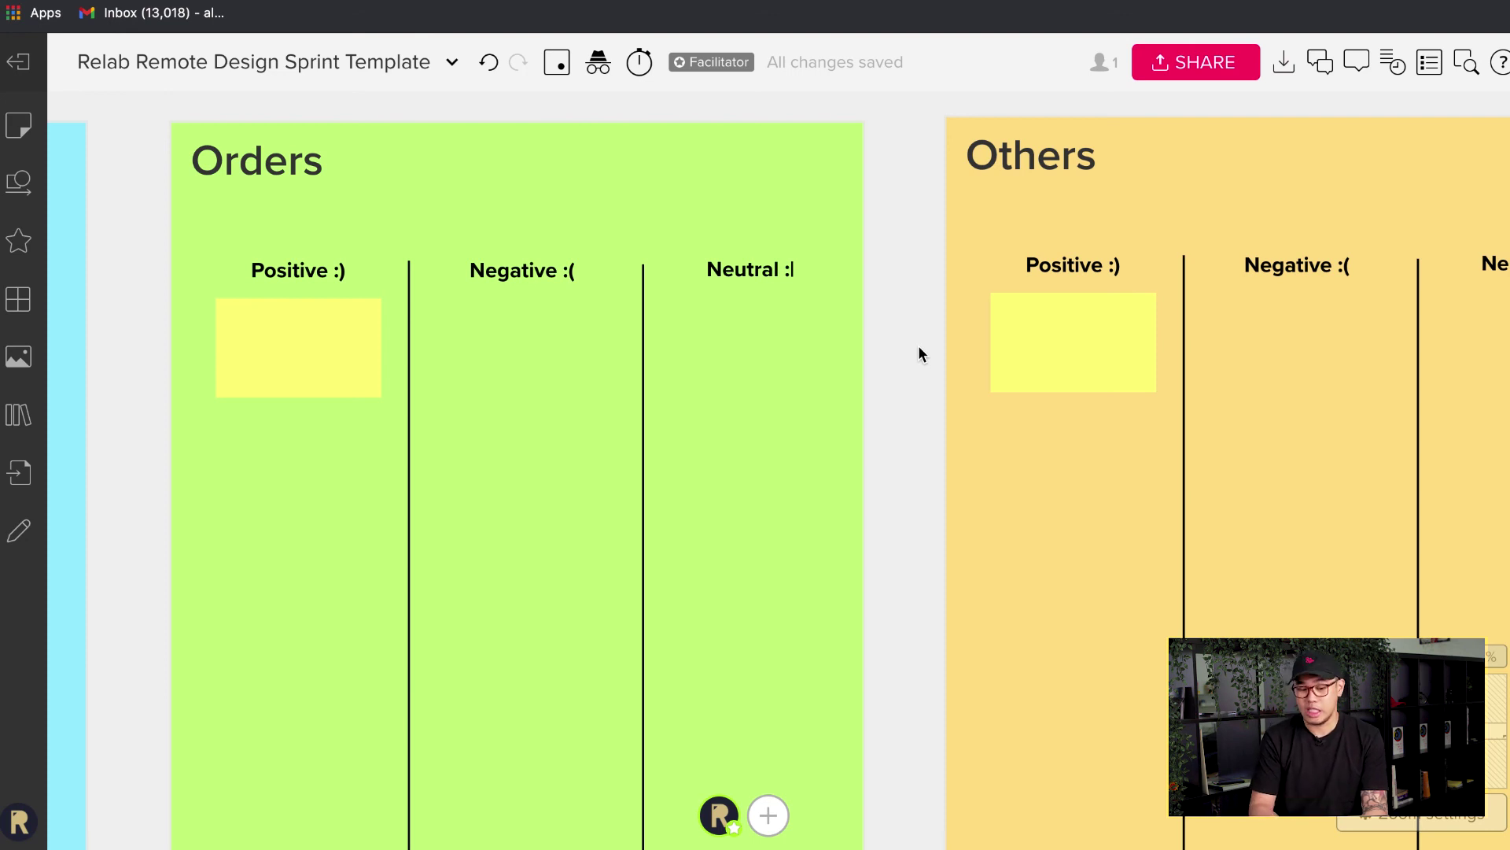
pyautogui.scroll(-10, 918, 344)
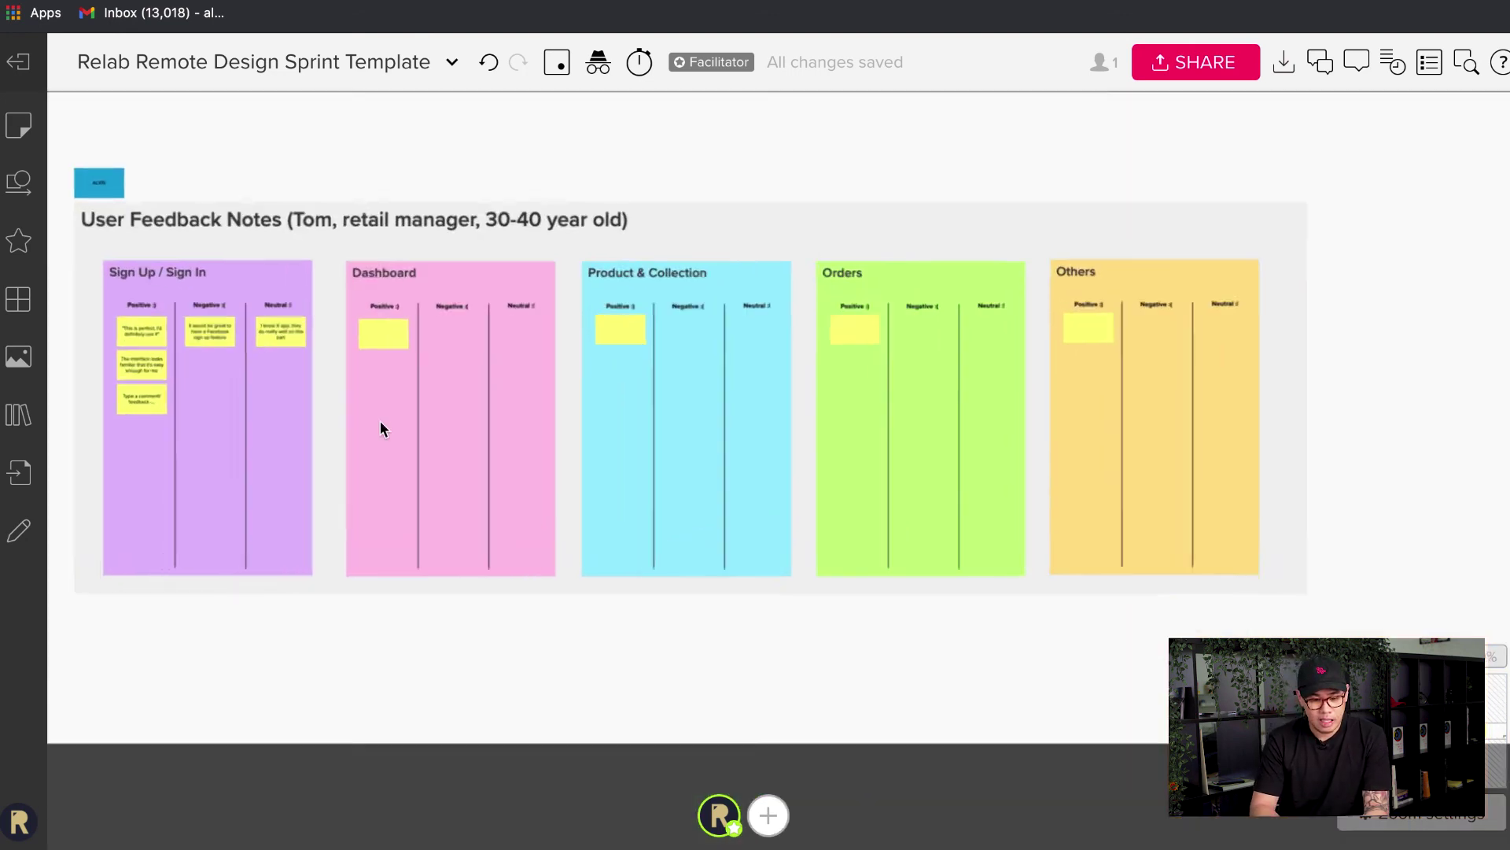
pyautogui.scroll(5, 380, 421)
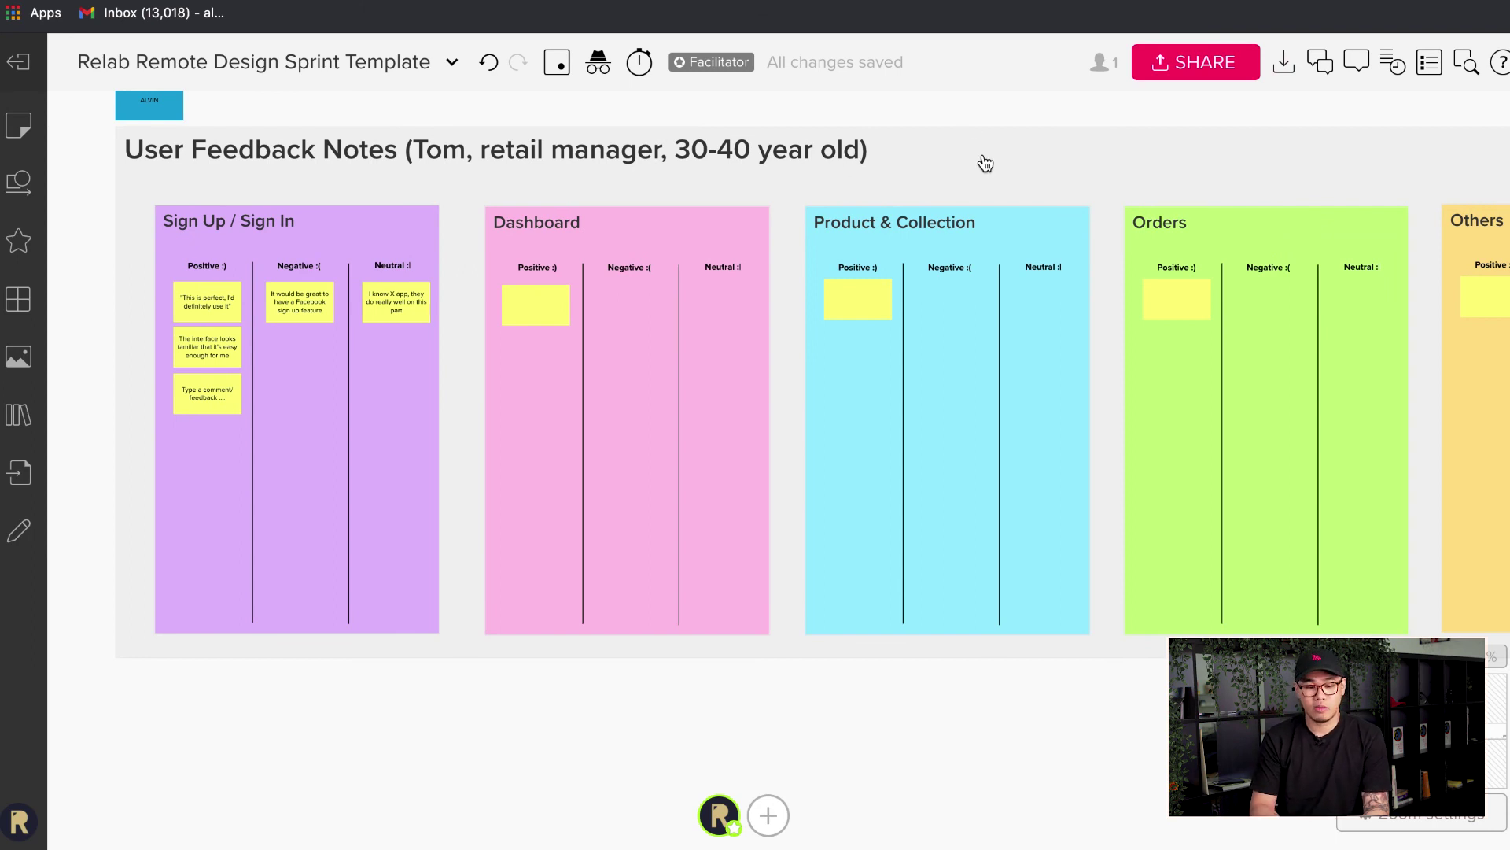
pyautogui.moveTo(978, 143); pyautogui.dragTo(968, 604)
pyautogui.press('Delete')
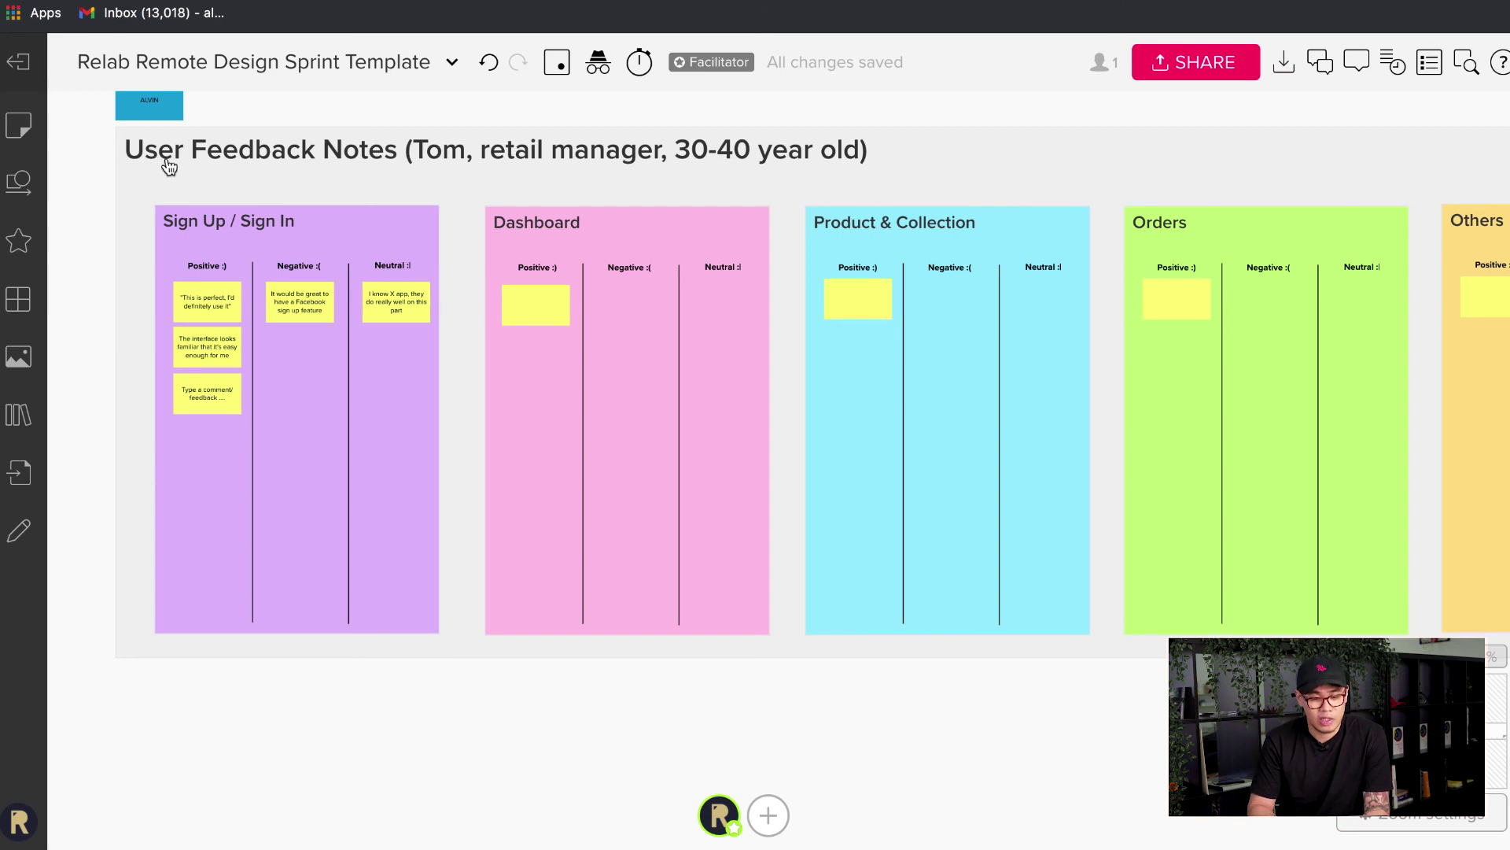
pyautogui.scroll(2, 168, 166)
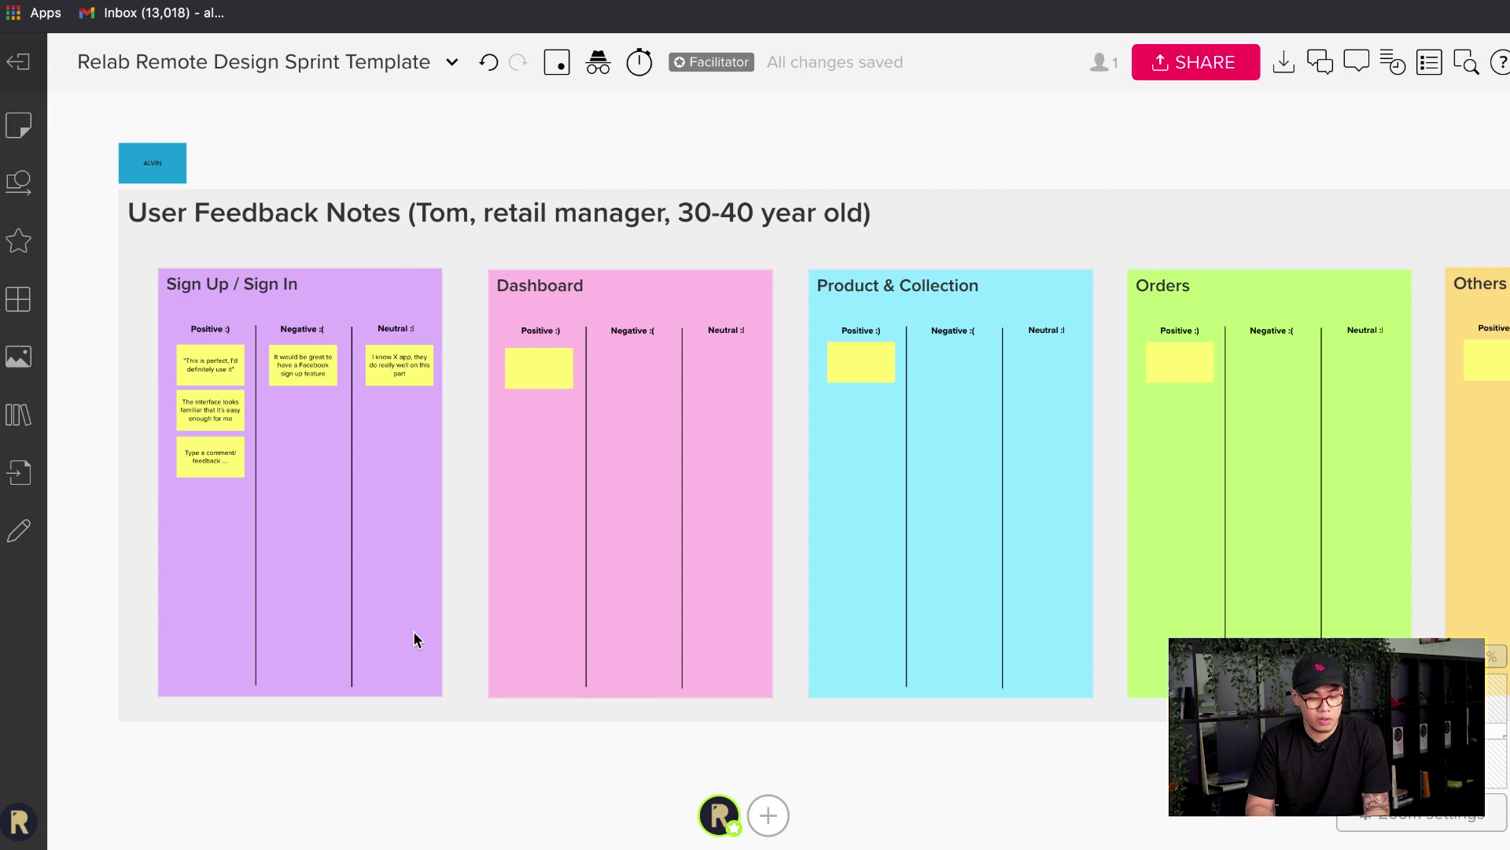
pyautogui.scroll(-3, 413, 637)
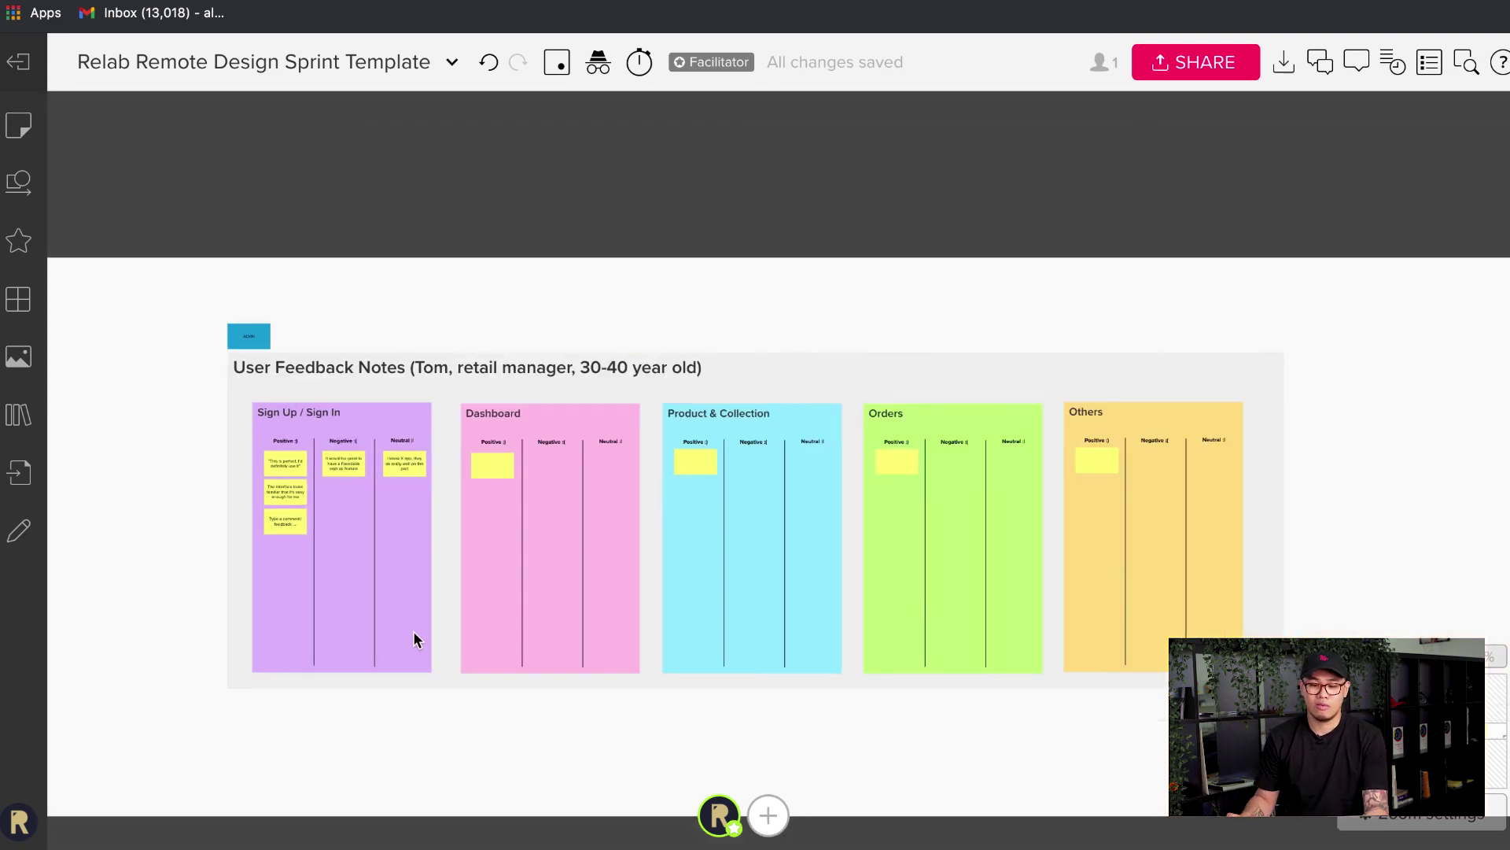